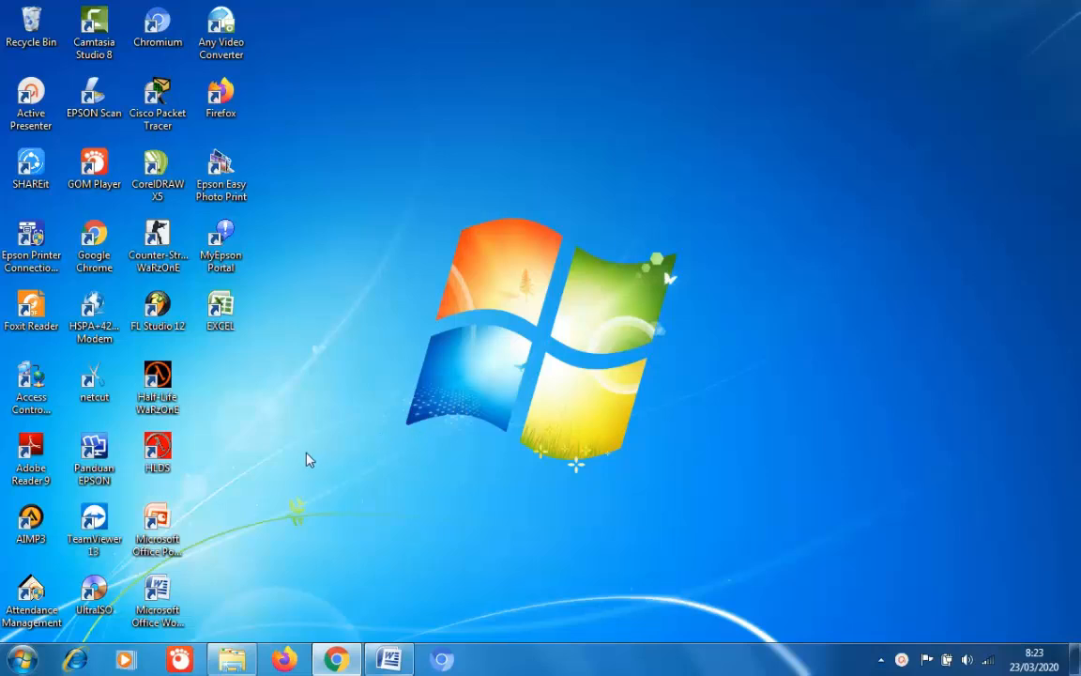
# - Launch Word 2007 from the desktop icon with a blank document and maximize its window
pyautogui.doubleClick(157, 606)
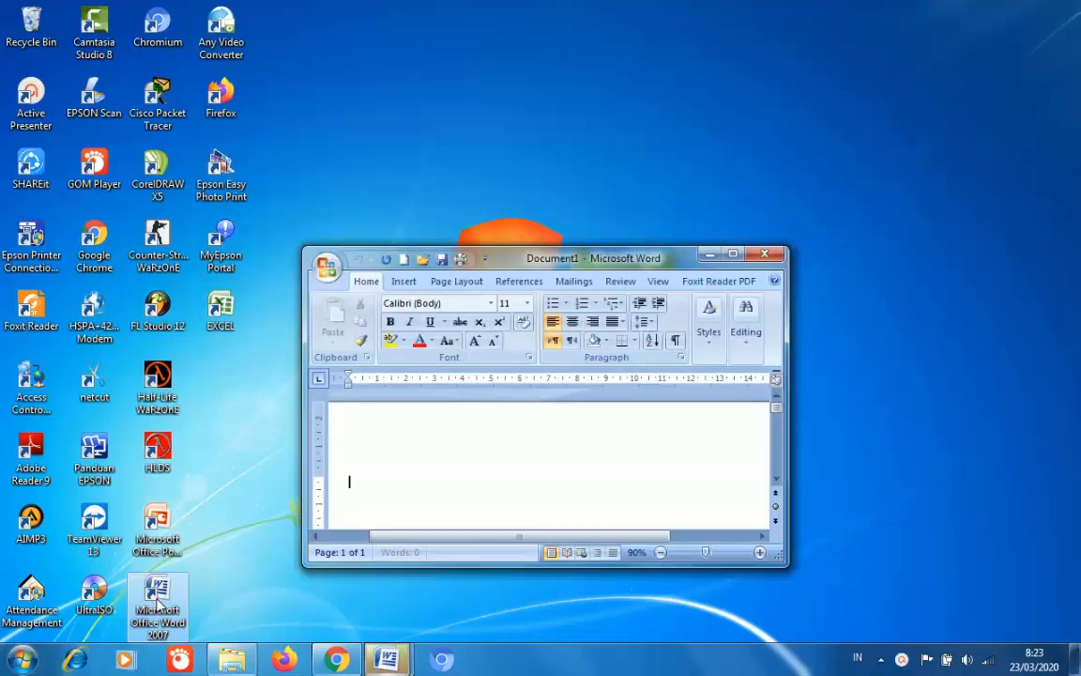
pyautogui.click(733, 257)
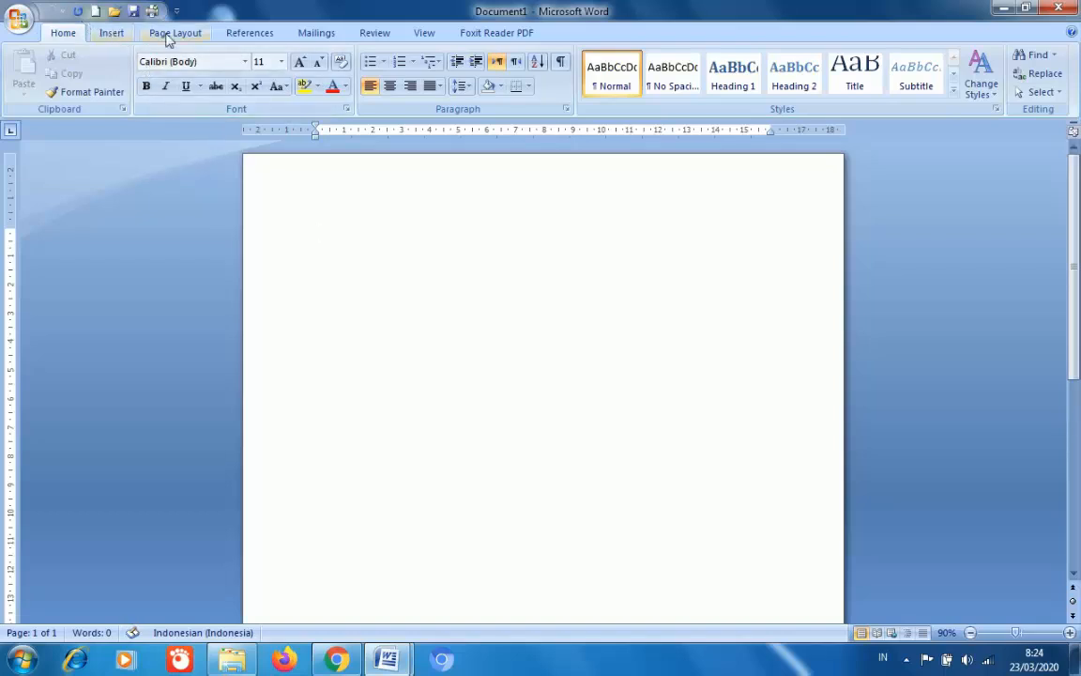
# - Show the Insert > Header built-in gallery, scrolled back up to the Blank design
pyautogui.click(112, 33)
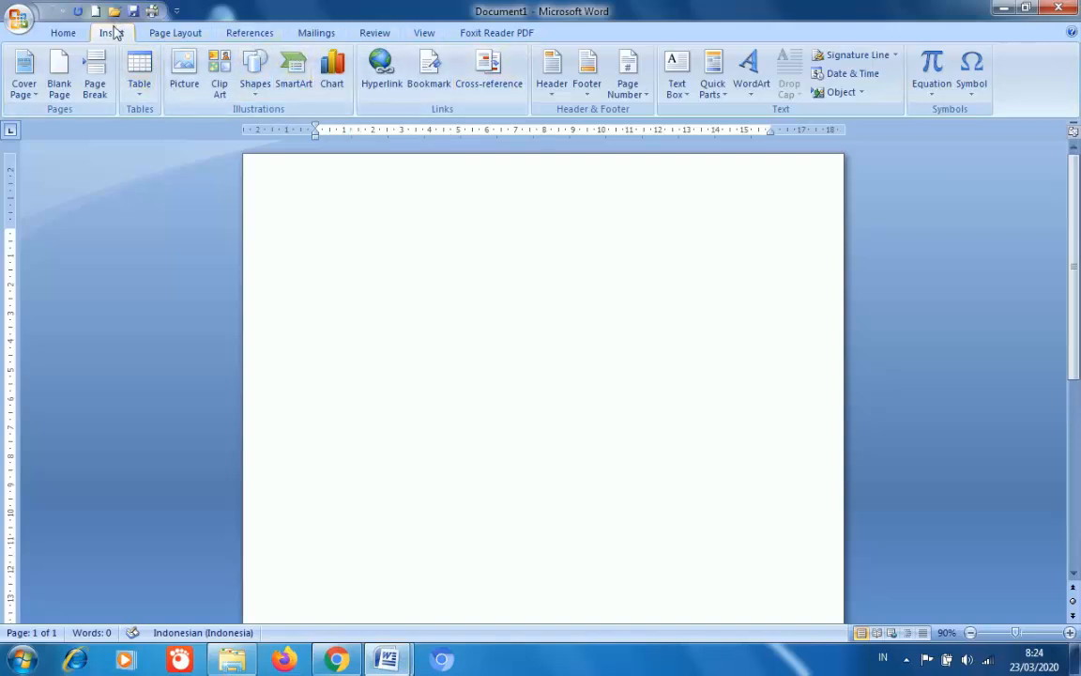
pyautogui.click(551, 94)
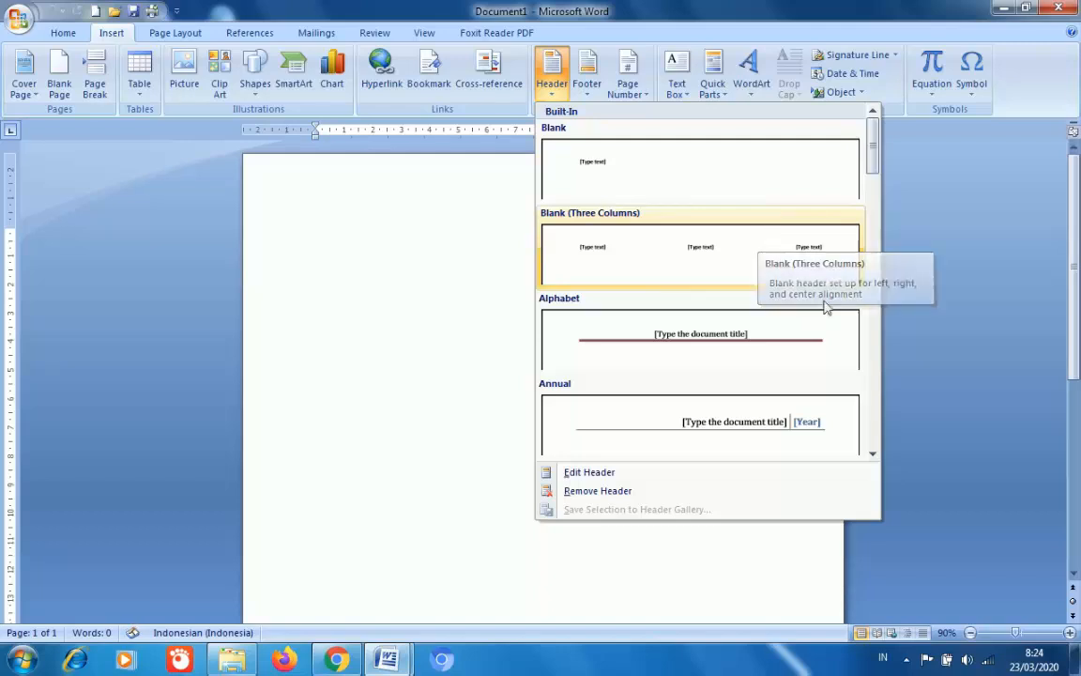
pyautogui.click(874, 456)
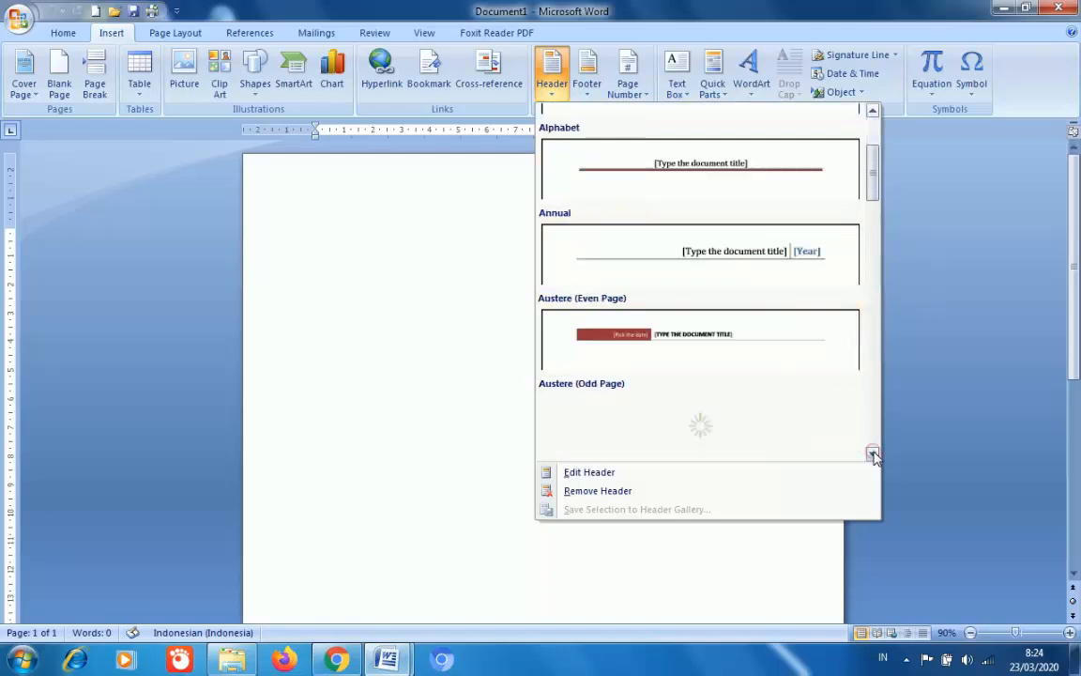
pyautogui.click(873, 455)
pyautogui.click(873, 455)
pyautogui.click(873, 455)
pyautogui.click(874, 455)
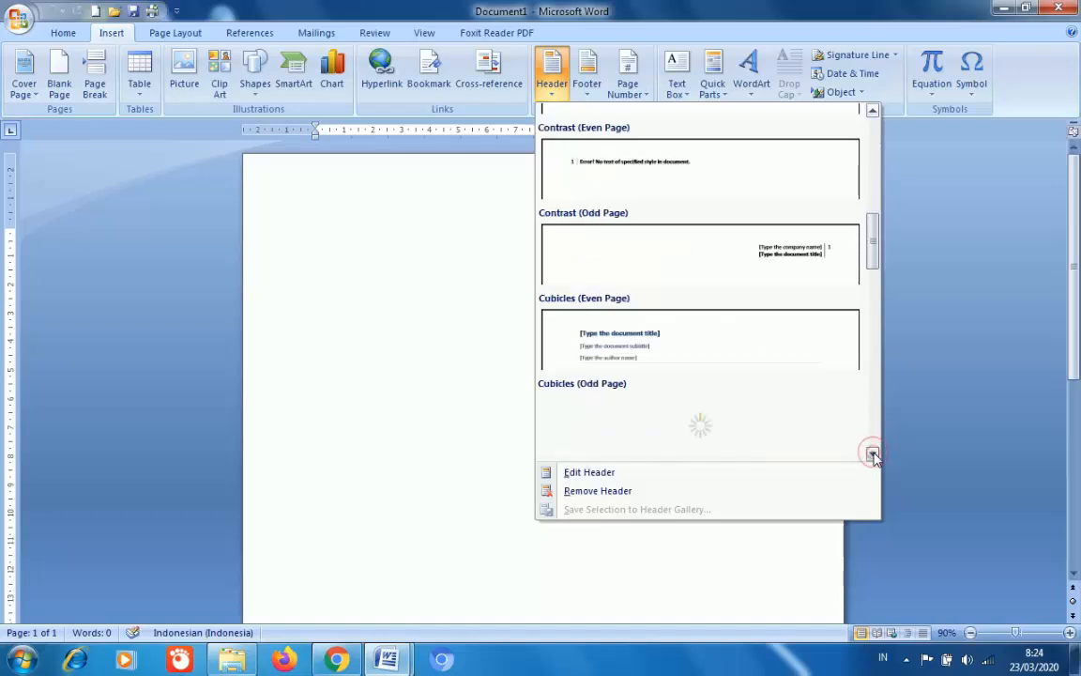
pyautogui.click(874, 455)
pyautogui.click(875, 164)
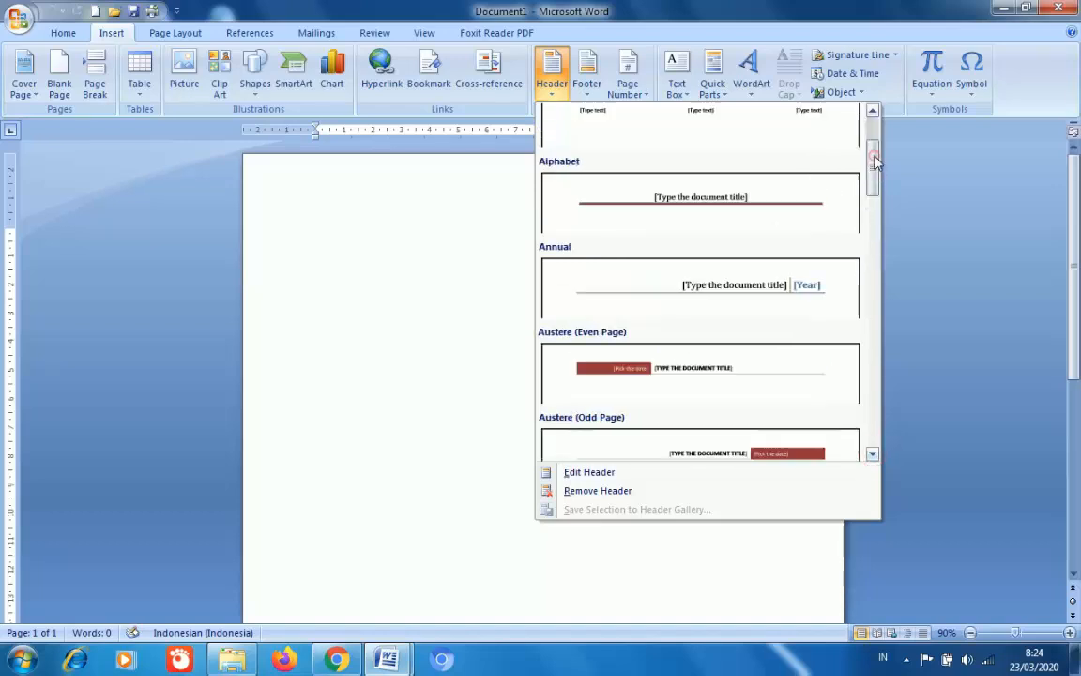
pyautogui.click(873, 131)
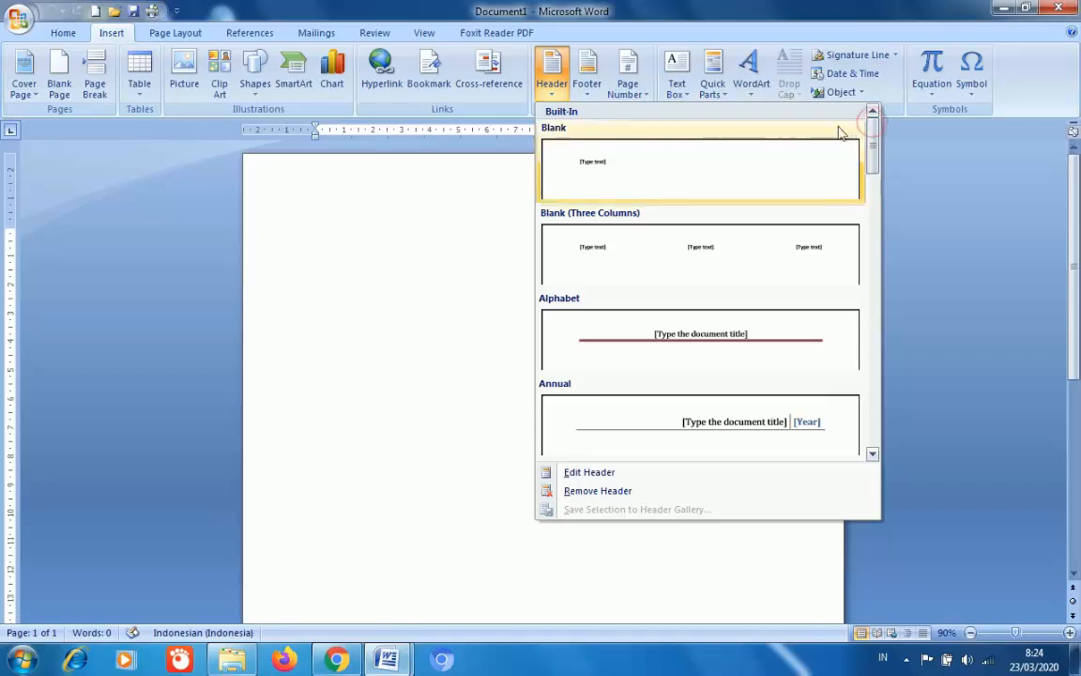
# - Insert an empty Blank header positioned 0,75 cm from the page top
pyautogui.click(804, 164)
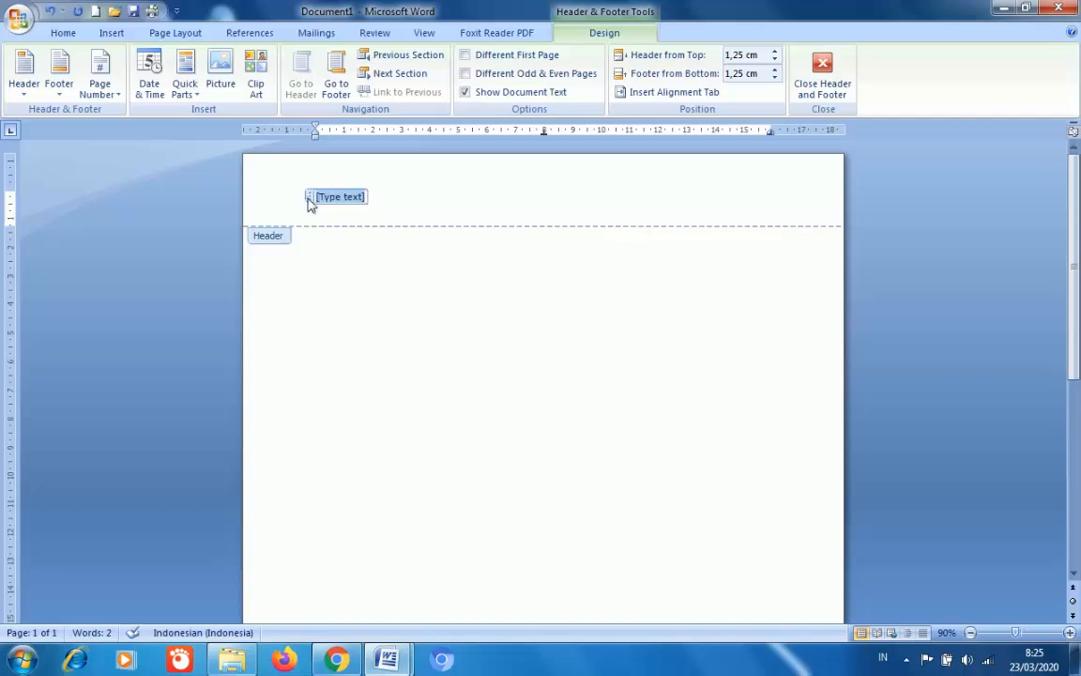
pyautogui.press('Delete')
pyautogui.moveTo(11, 192); pyautogui.dragTo(12, 176)
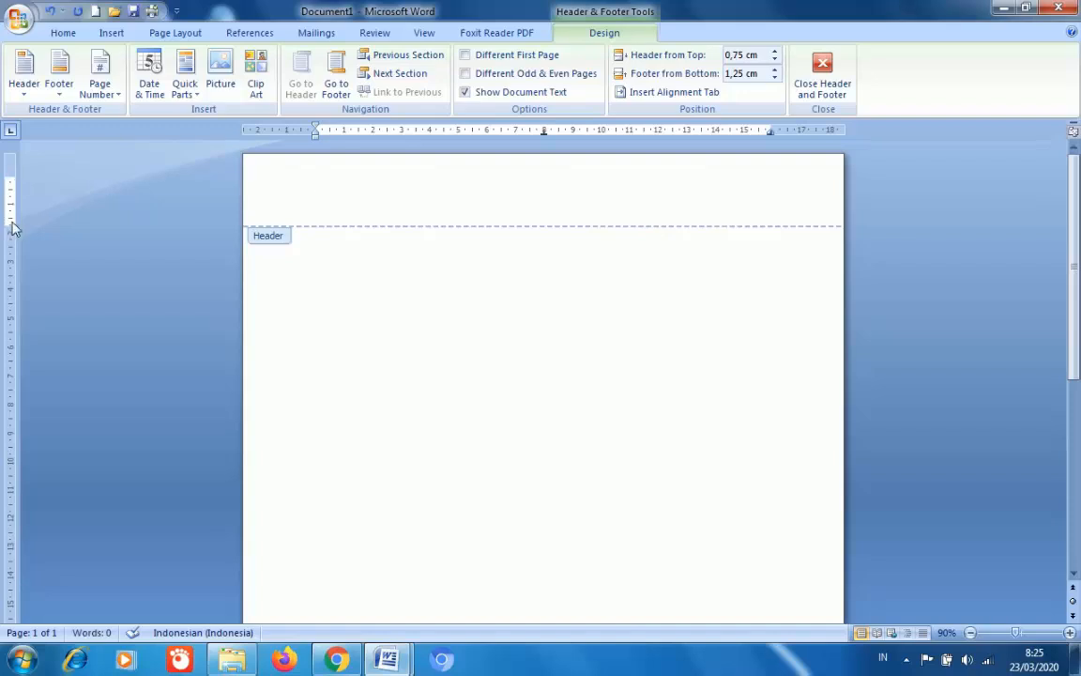
# - Lower the top margin to enlarge the header area, dismissing the colour-scheme warning
pyautogui.moveTo(12, 226)
pyautogui.mouseDown()
pyautogui.moveTo(12, 262)
pyautogui.moveTo(12, 208)
pyautogui.moveTo(13, 249)
pyautogui.mouseUp()
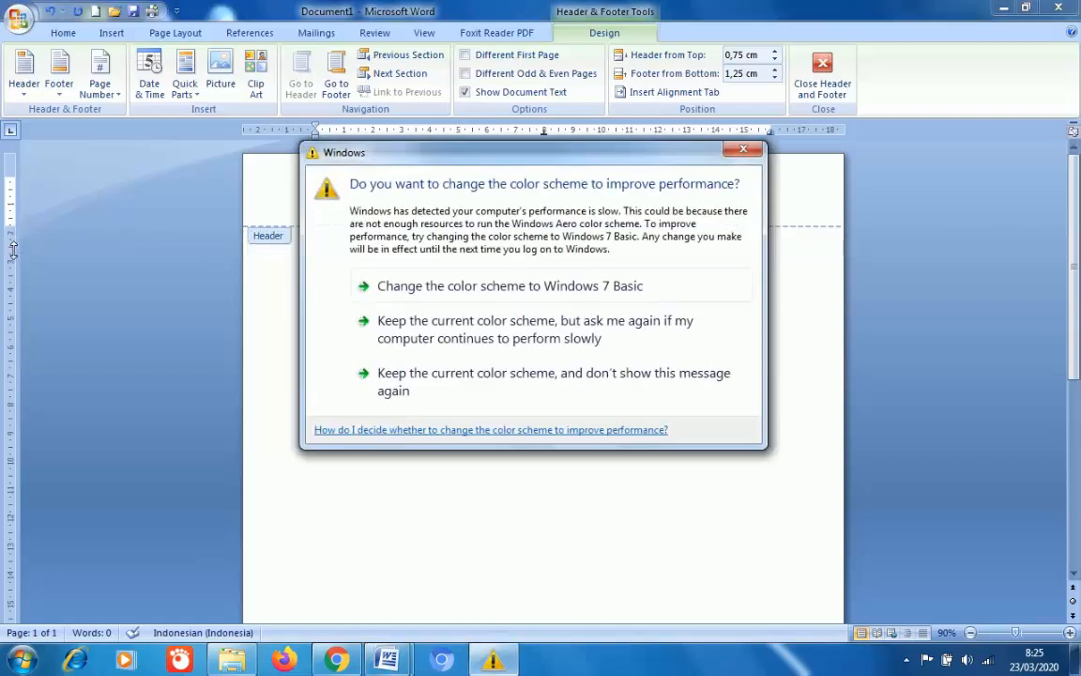
pyautogui.click(739, 150)
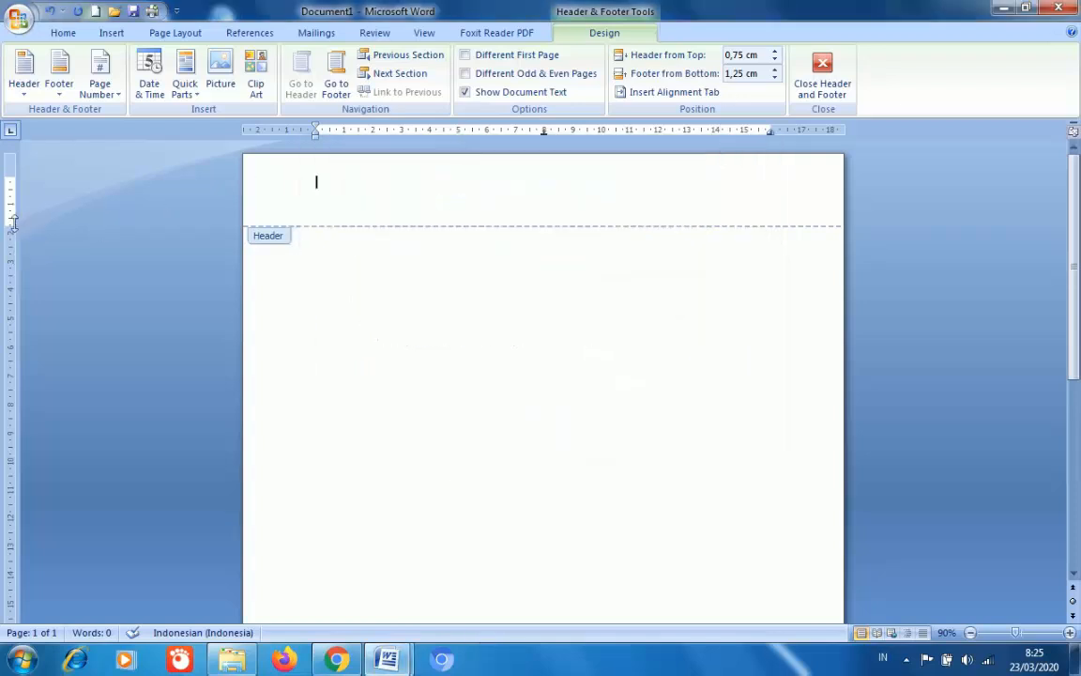
pyautogui.moveTo(13, 228); pyautogui.dragTo(14, 242)
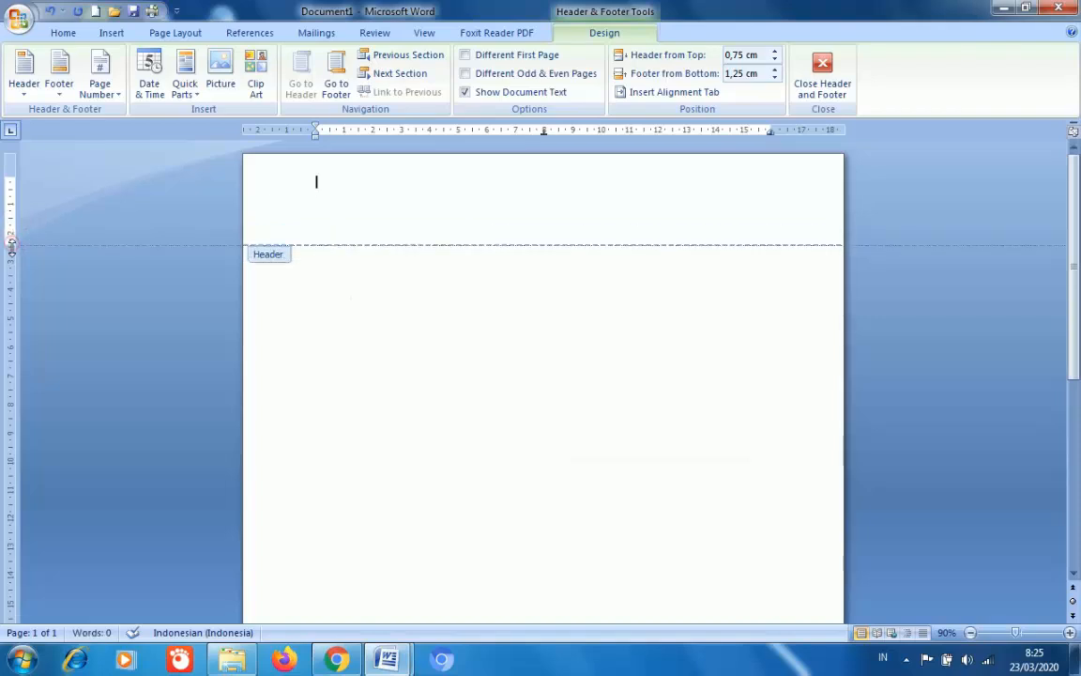
pyautogui.moveTo(13, 242); pyautogui.dragTo(11, 251)
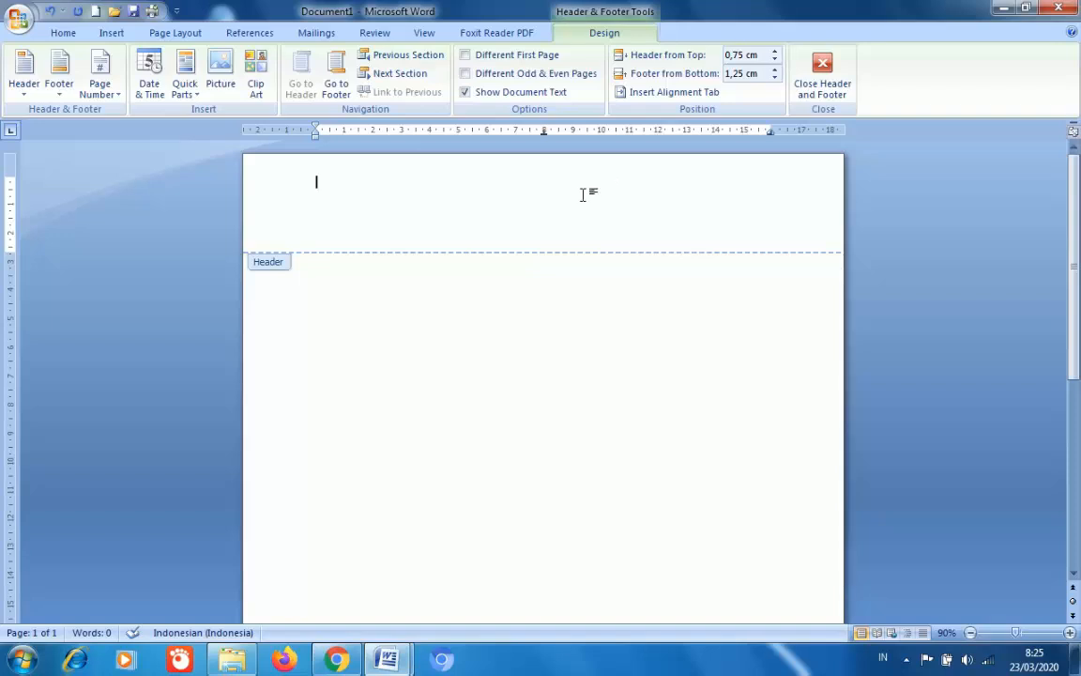
# - Paste the MTs. YASTI 1 CISAAT letterhead into the header and remove the empty line below it
pyautogui.moveTo(399, 662)
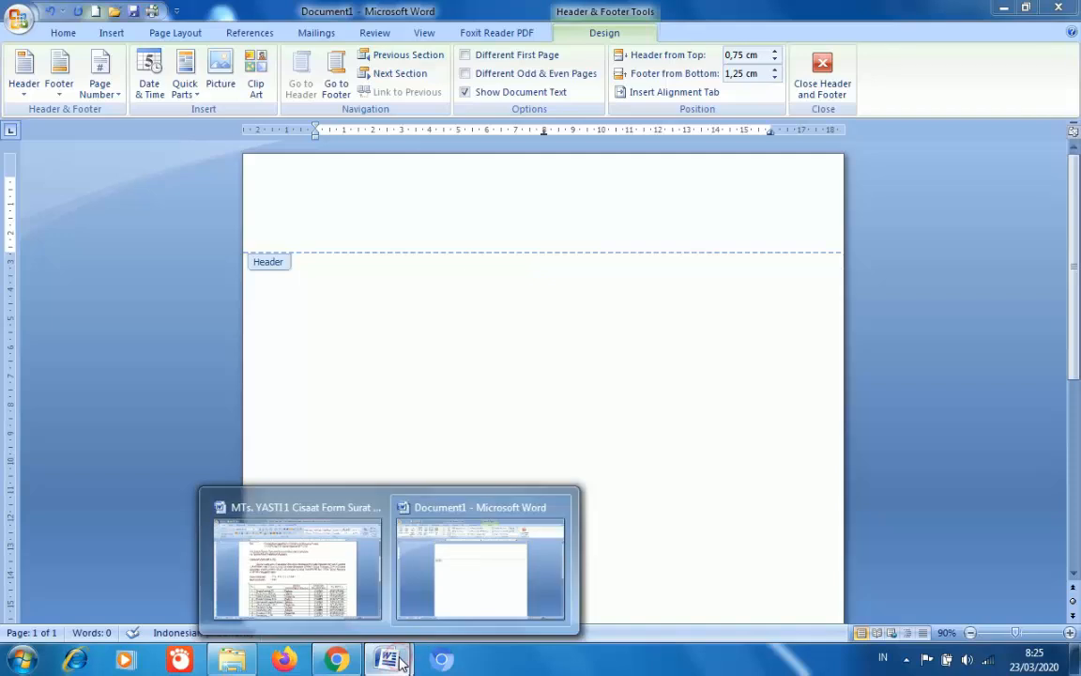
pyautogui.moveTo(355, 600)
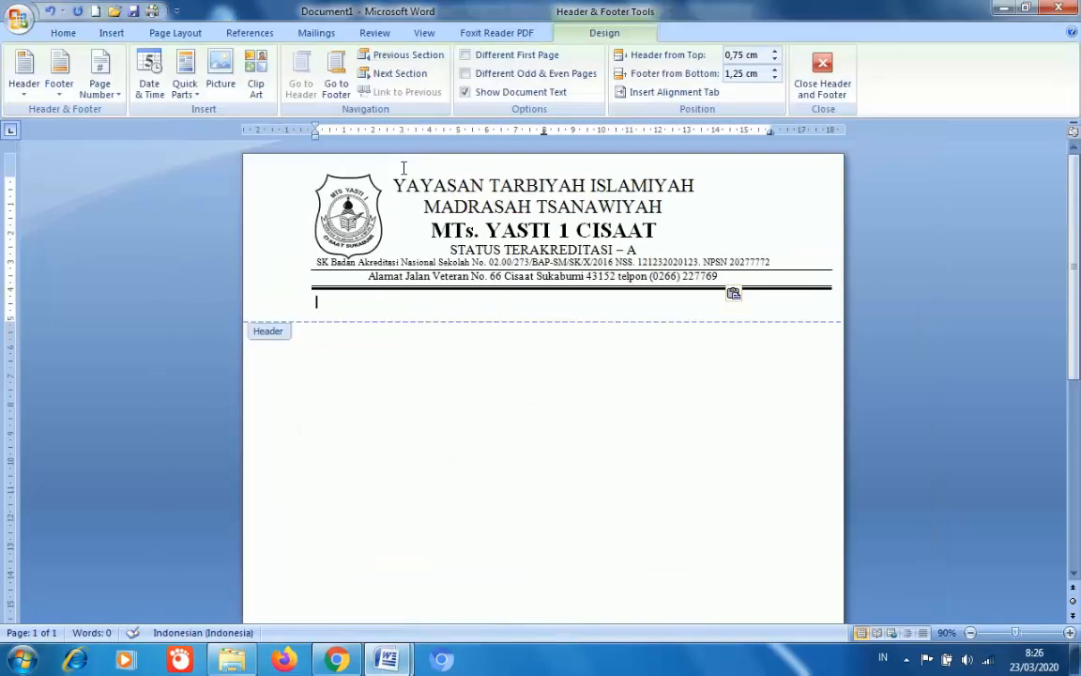
pyautogui.press('BackSpace')
pyautogui.press('BackSpace')
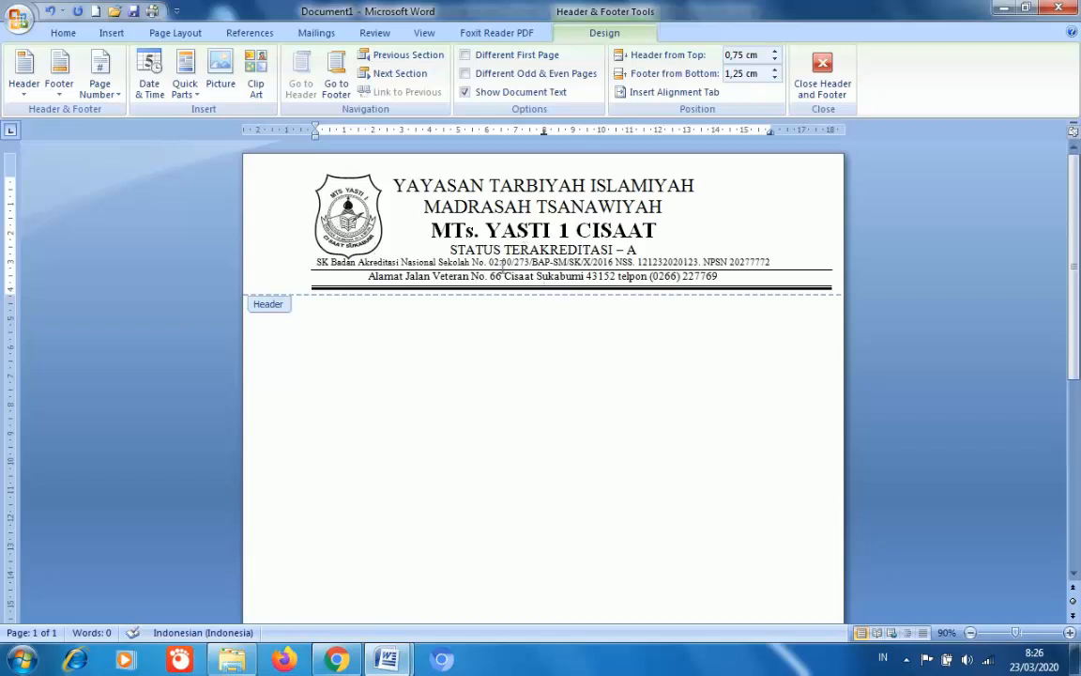
pyautogui.click(821, 73)
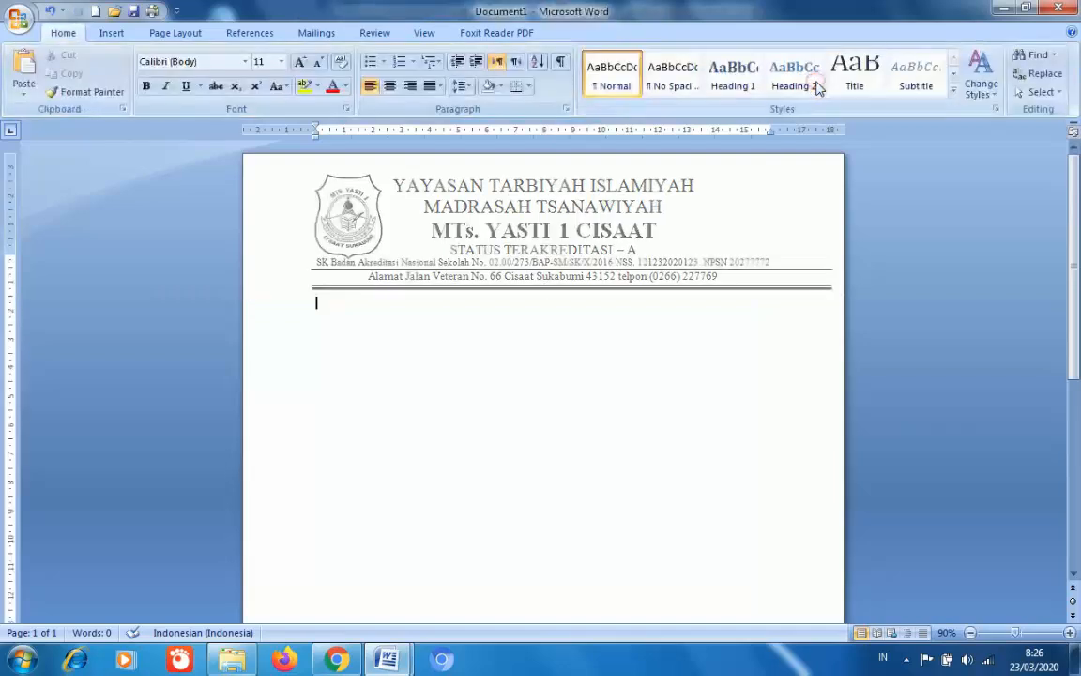
# - Trim the thin line and the double rule under the letterhead to the text margin
pyautogui.doubleClick(532, 269)
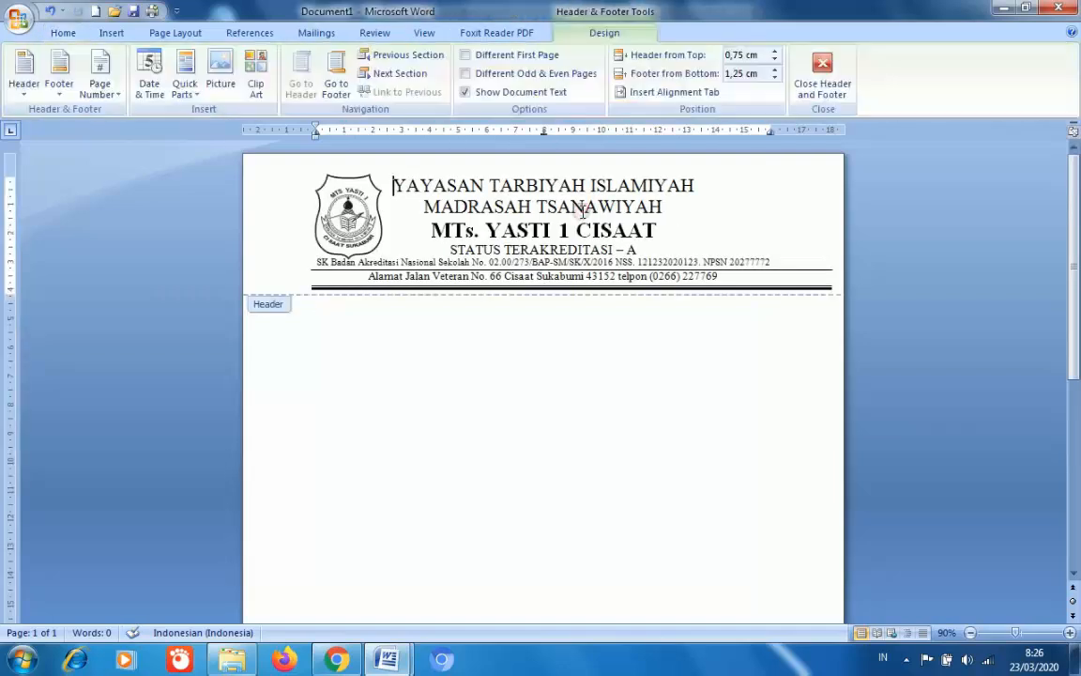
pyautogui.click(828, 270)
pyautogui.moveTo(828, 270); pyautogui.dragTo(784, 270)
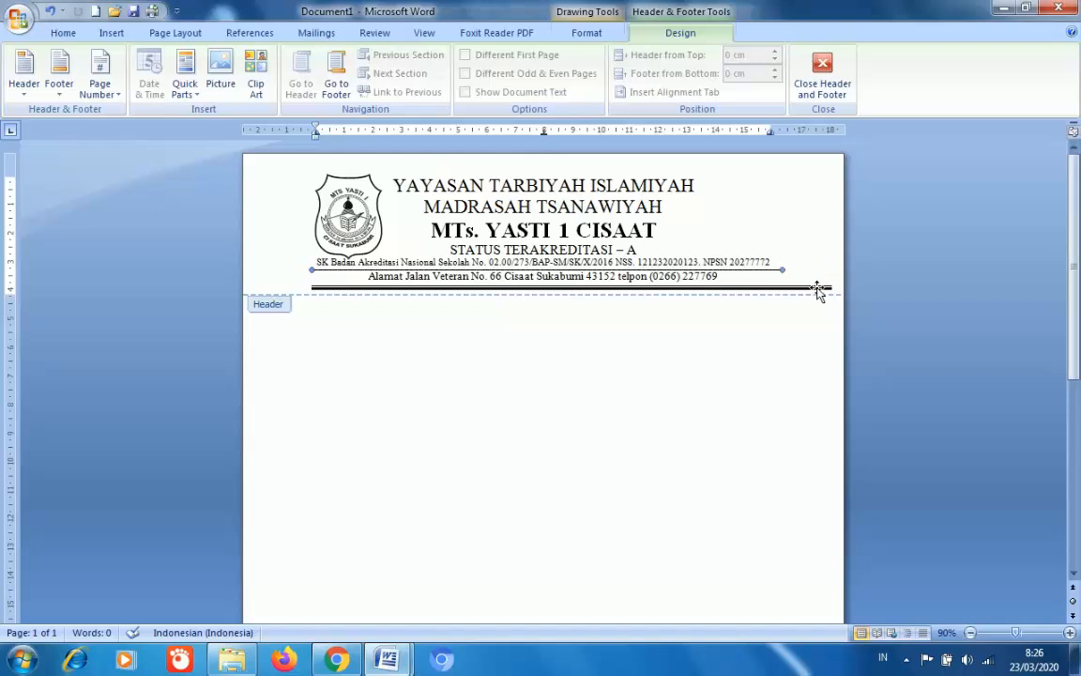
pyautogui.click(817, 290)
pyautogui.moveTo(830, 288); pyautogui.dragTo(784, 290)
pyautogui.click(823, 84)
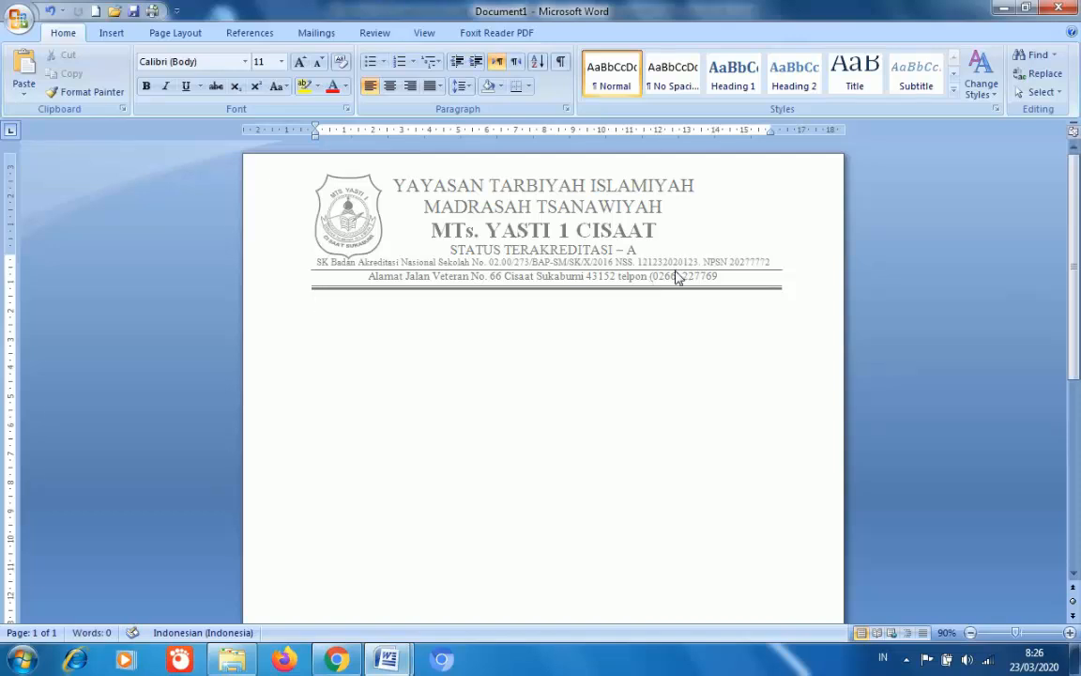
# - Insert a page break so the letter spans two pages, then return to page 1's top
pyautogui.press('Return')
pyautogui.press('Return')
pyautogui.press('Return')
pyautogui.press('Return')
pyautogui.press('Return')
pyautogui.press('Return')
pyautogui.press('Return')
pyautogui.press('Return')
pyautogui.press('Return')
pyautogui.press('Return')
pyautogui.press('Return')
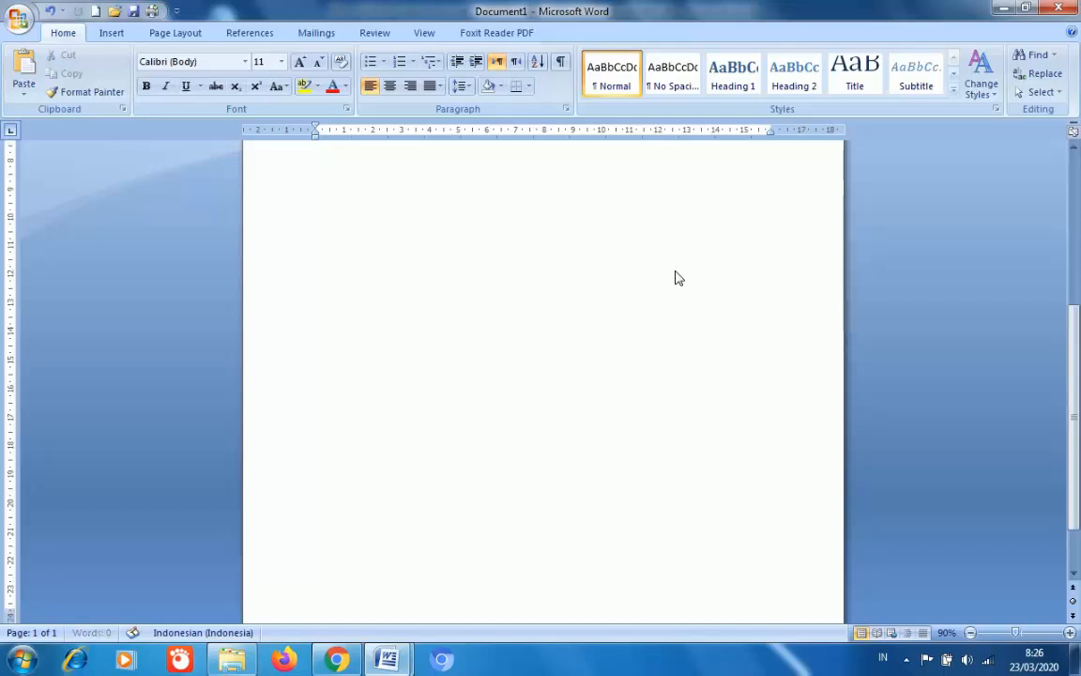
pyautogui.hotkey('ctrl', 'Return')
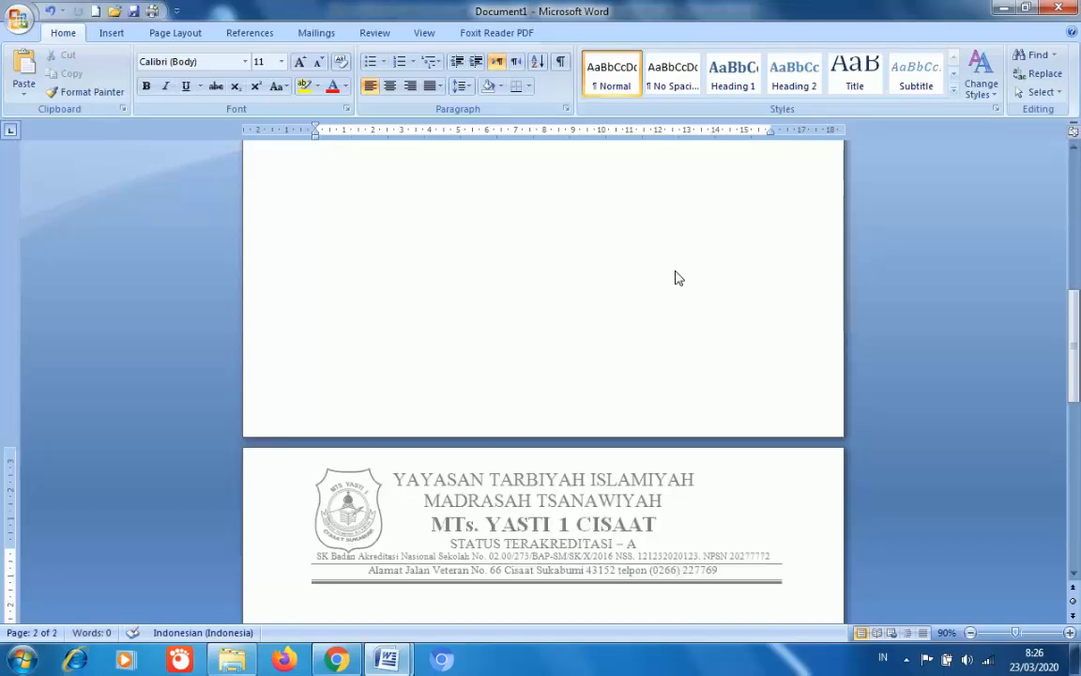
pyautogui.press('Up')
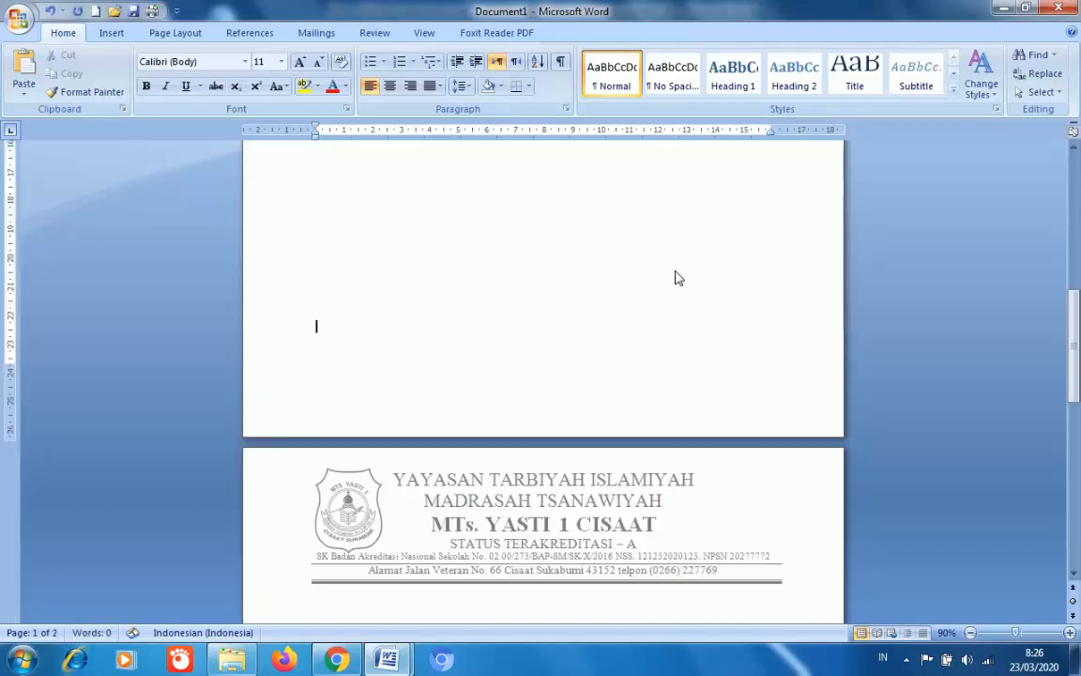
pyautogui.press('Up')
pyautogui.press('Up')
pyautogui.press('Up')
pyautogui.press('Up')
pyautogui.press('Up')
pyautogui.press('Up')
pyautogui.press('Up')
pyautogui.press('Up')
pyautogui.press('Up')
pyautogui.press('Up')
pyautogui.press('Up')
pyautogui.press('Up')
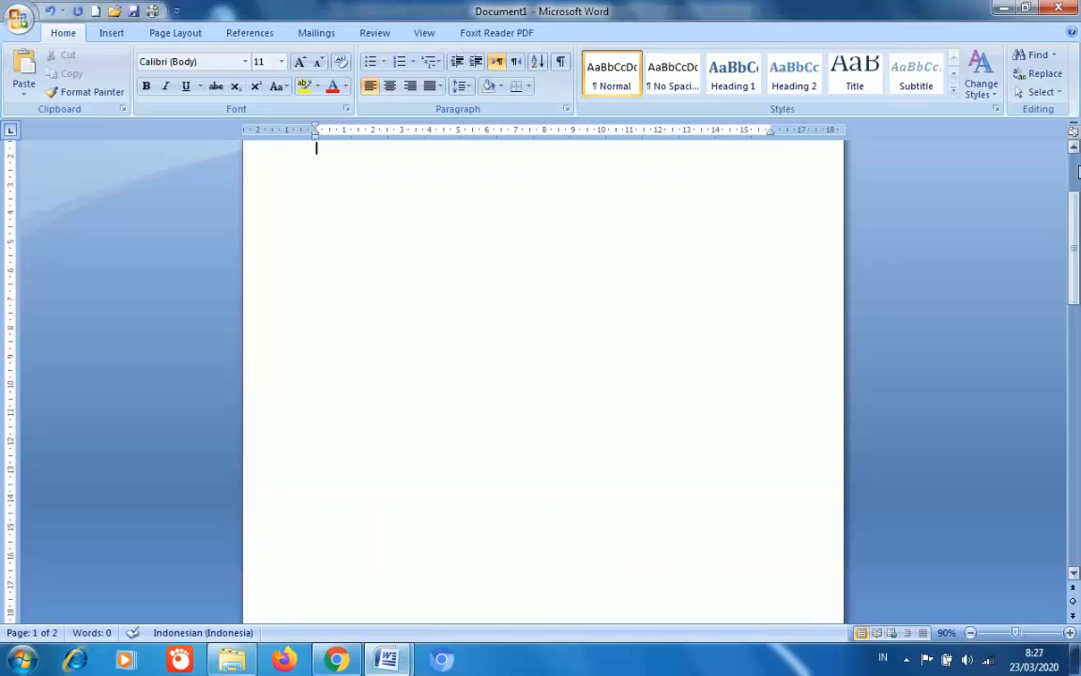
pyautogui.scroll(3, 1078, 172)
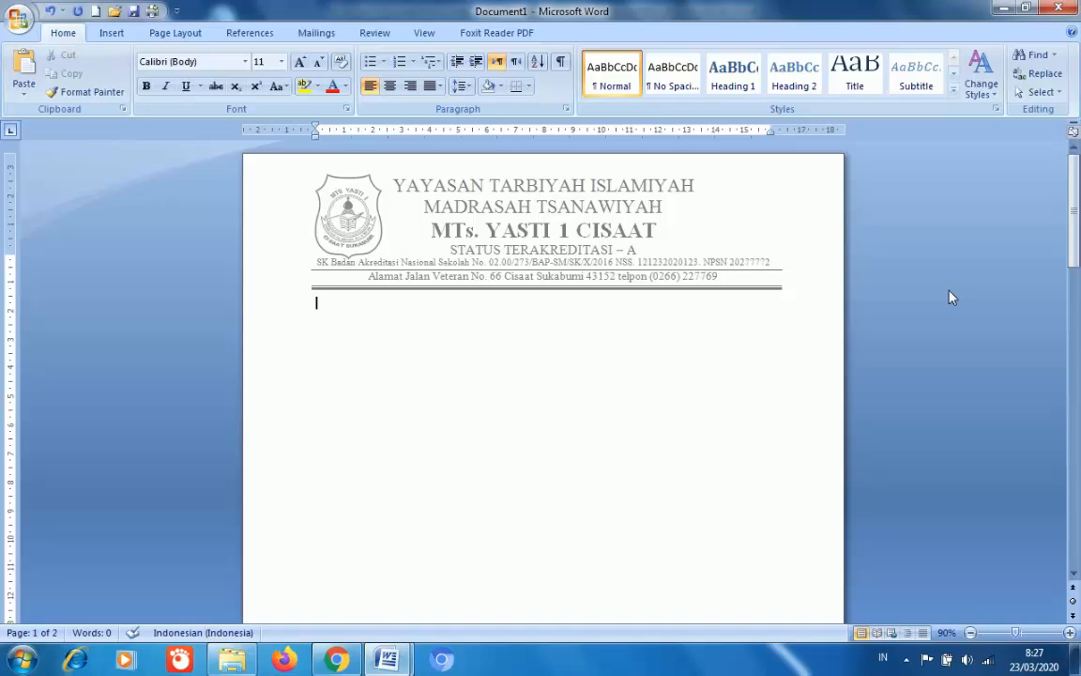
pyautogui.scroll(-1, 425, 323)
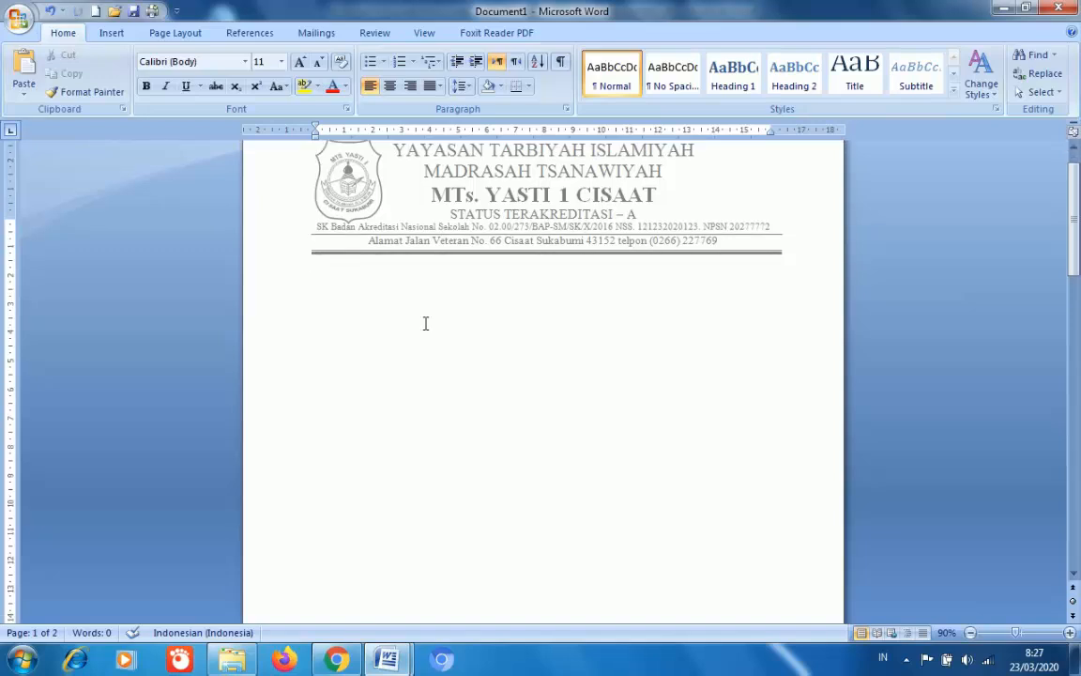
# - Paste the letter body under the letterhead and join the place and date onto one line
pyautogui.write("Nomor : MTss.24.582/KP.01.2/154/III/2020 Sukabumi, 06 Maret 2020 Sifat : biasa Lampiran : - Hal : Usulan Penetapan Proktor, Teknisi, dan Pengawas Ruang UAMBN dan UN Tahun Pelajaran 2019/2020  Yth.Kepala Kantor Kementerian Agama Kabupaten Sukabumi c.q. Kepala Seksi Pendidikan Madrasah  Assalamu'alaikumWr. Wb.  Dalam rangka penyelenggaraan Ujian Akhir Madrasah Berstandar Nasional Berbasis Komputer (UAMBNBK) dan Ujian Nasional Berbasis Komputer (UNBK) Tahun Pelajaran 2019/2020 kami sampaikan usulan proktor, teknisi, dan pengawas ruang UAMBN-BK dan UNBK Tahun Pelajaran 2019/2020 sebagai berikut:  Nama Madrasah : MTs. YASTI 1 CISAAT Kode Madrasah : 0582")
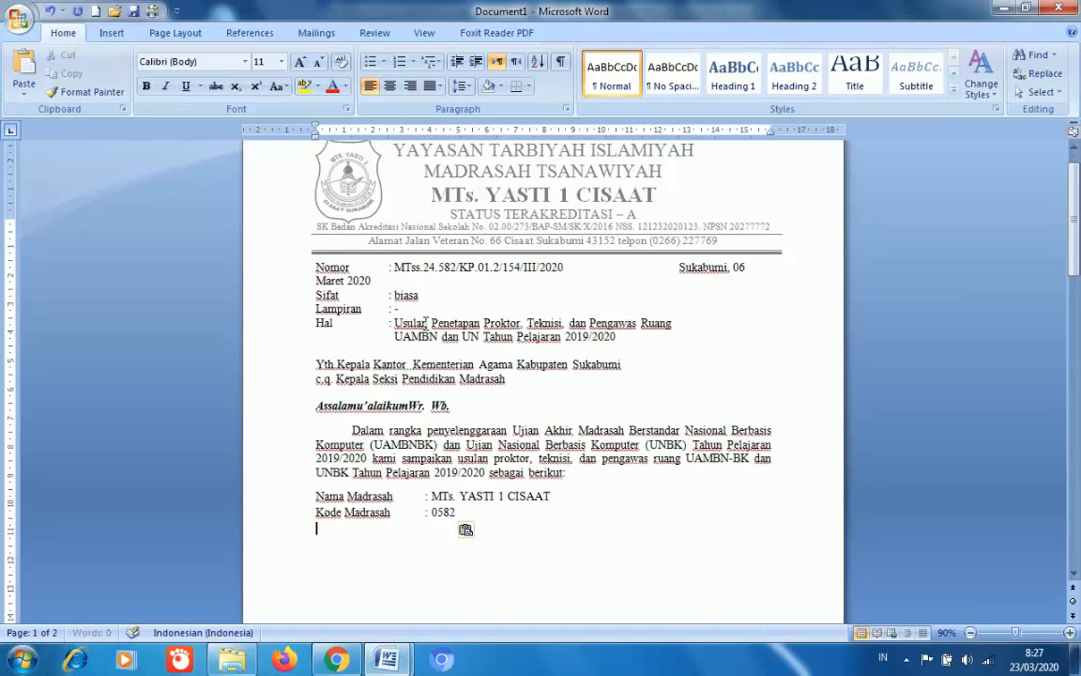
pyautogui.click(681, 268)
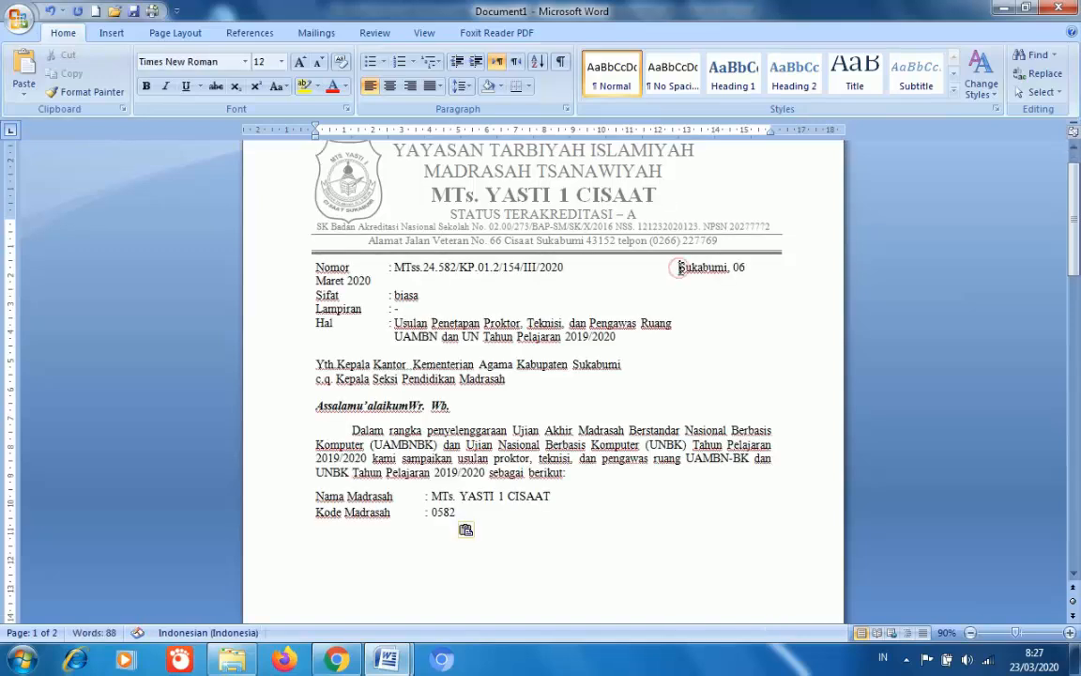
pyautogui.press('BackSpace')
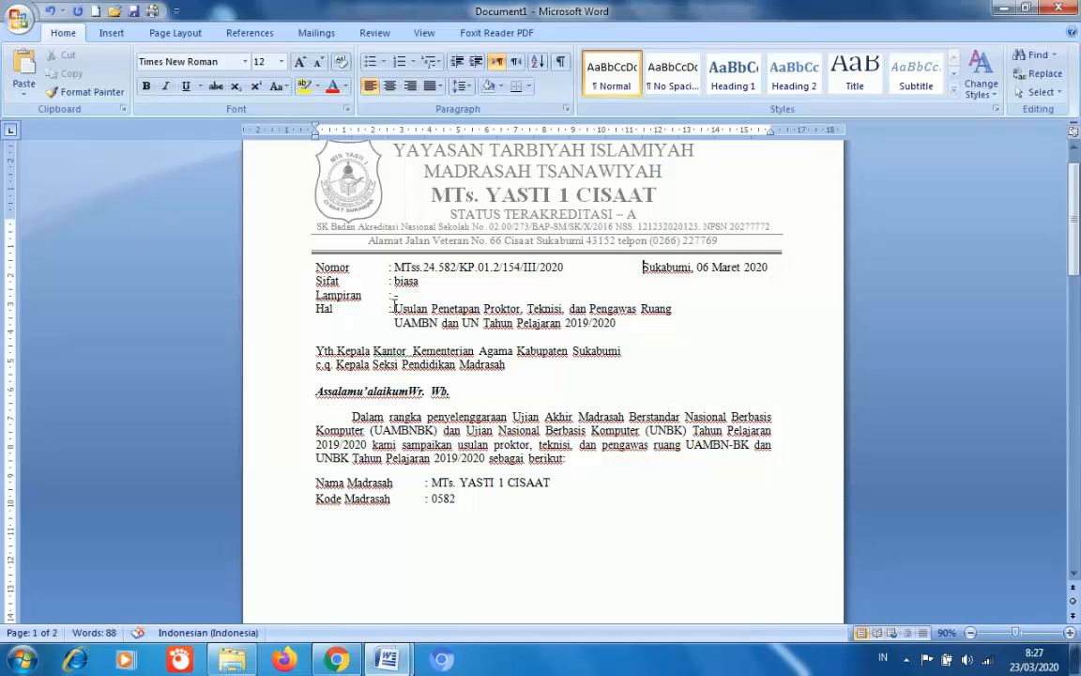
# - Add a dash after 'Lampiran :', go to the line below Kode Madrasah, and dismiss the colour-scheme warning
pyautogui.click(396, 297)
pyautogui.write('-')
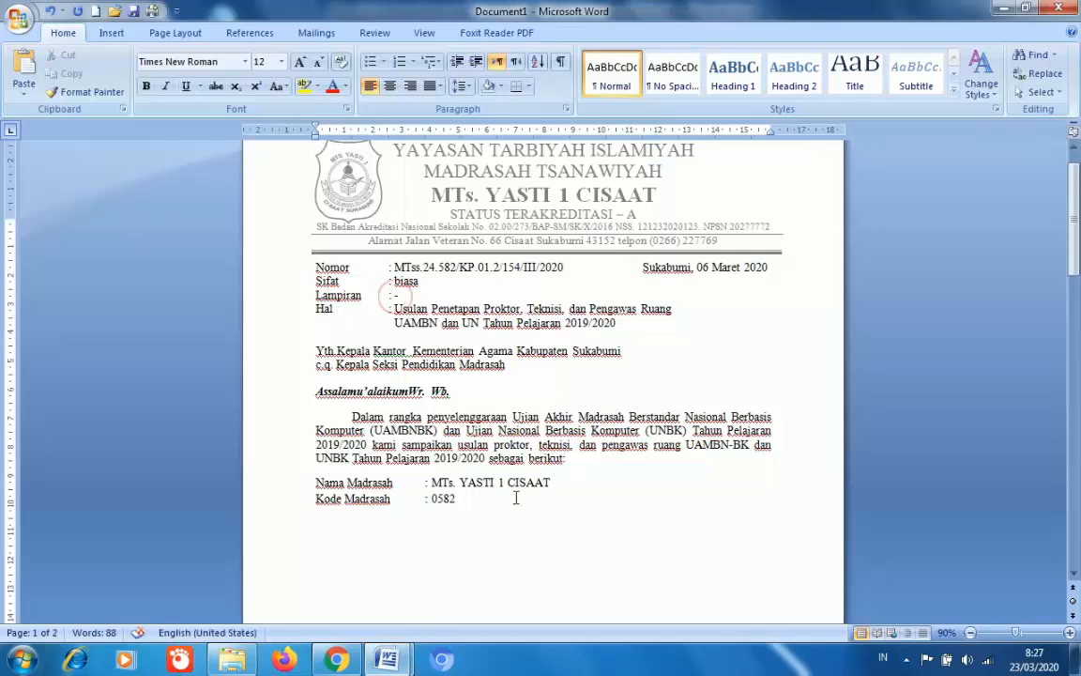
pyautogui.moveTo(1077, 223)
pyautogui.mouseDown()
pyautogui.moveTo(1077, 375)
pyautogui.moveTo(1078, 230)
pyautogui.mouseUp()
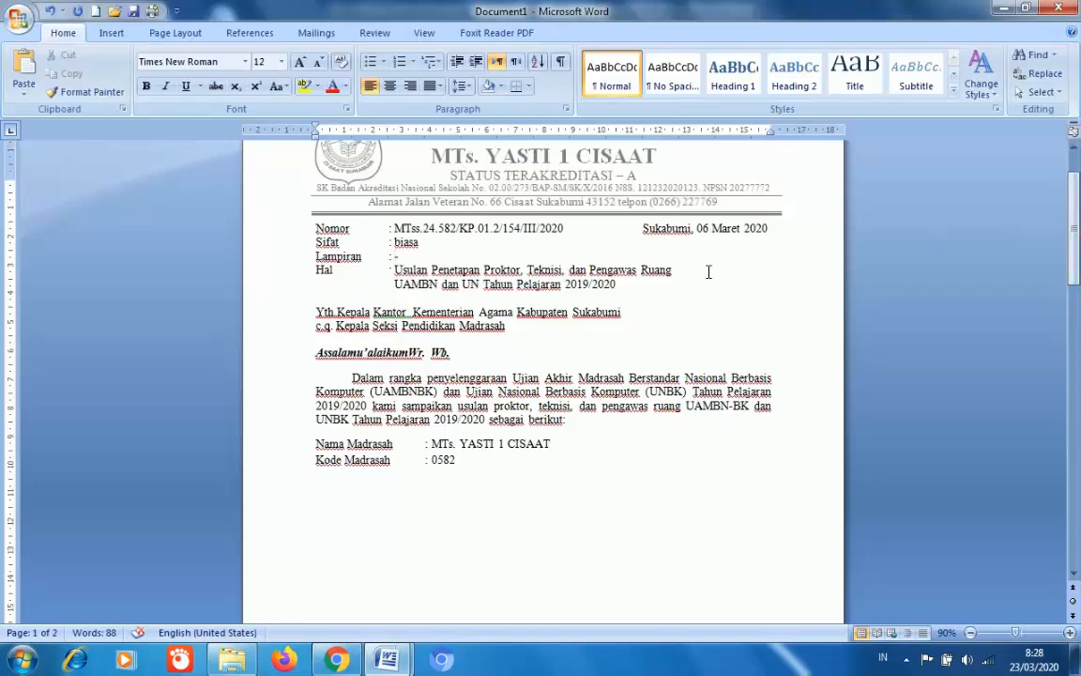
pyautogui.click(395, 257)
pyautogui.write('-')
pyautogui.click(347, 477)
pyautogui.click(327, 490)
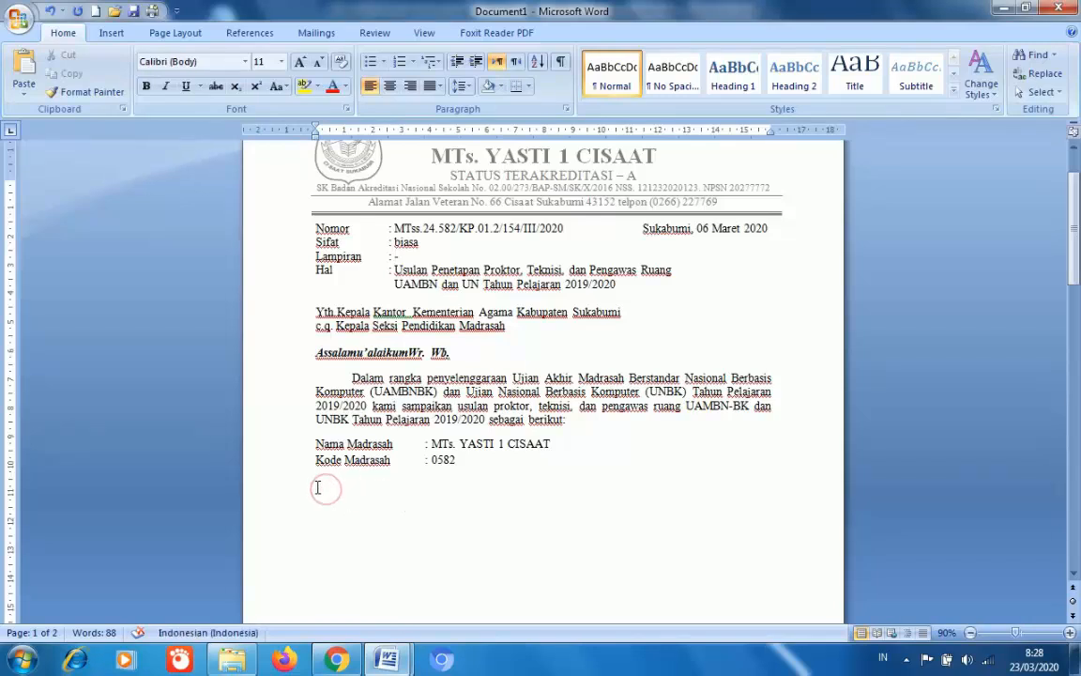
pyautogui.click(315, 486)
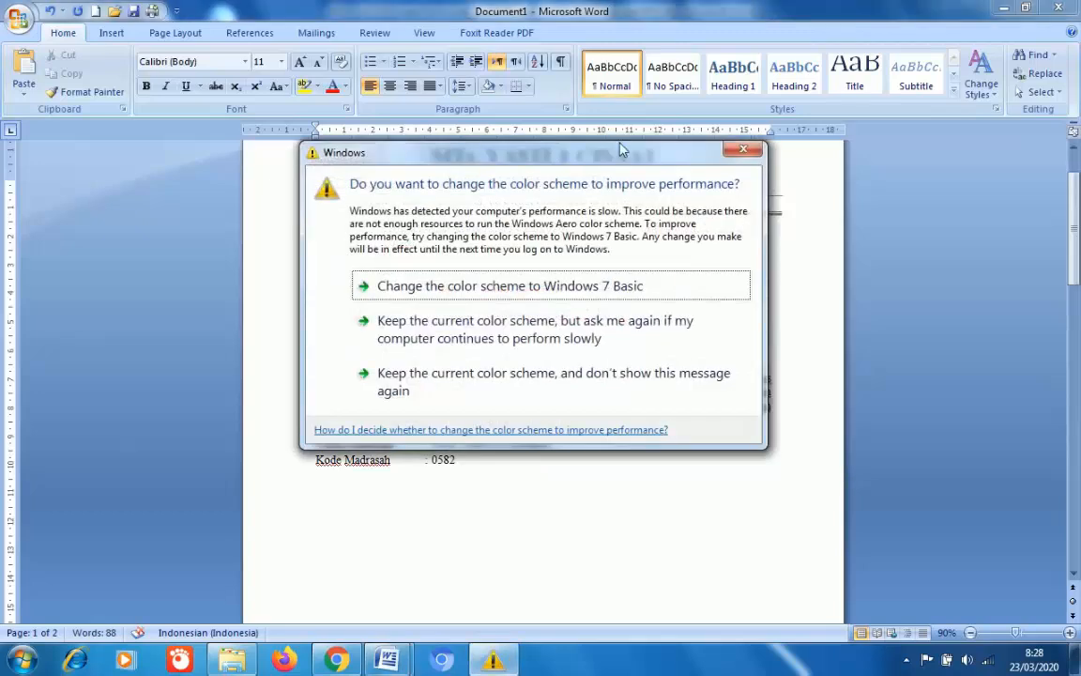
pyautogui.click(744, 150)
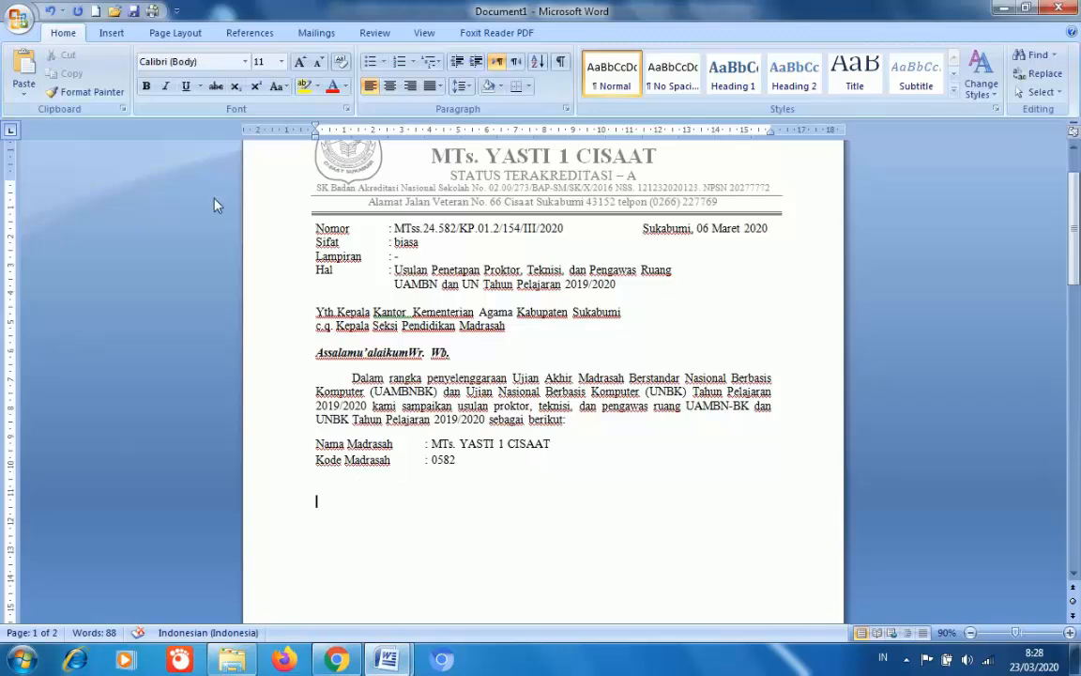
# - Insert a four-column, one-row table below Kode Madrasah and narrow its first column
pyautogui.click(110, 33)
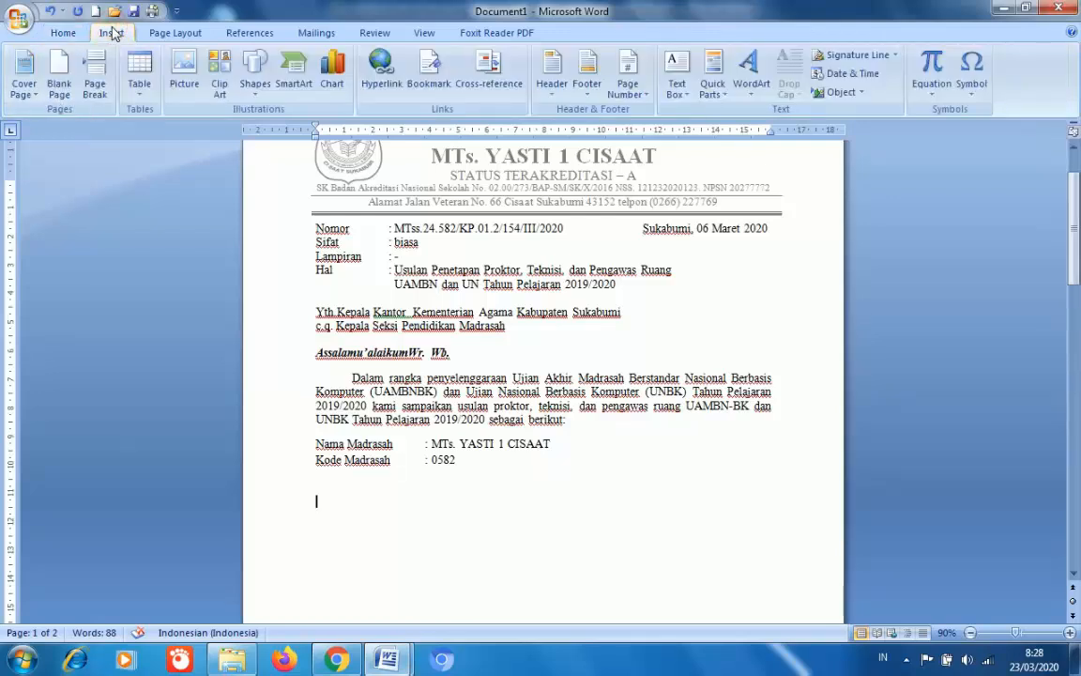
pyautogui.click(137, 93)
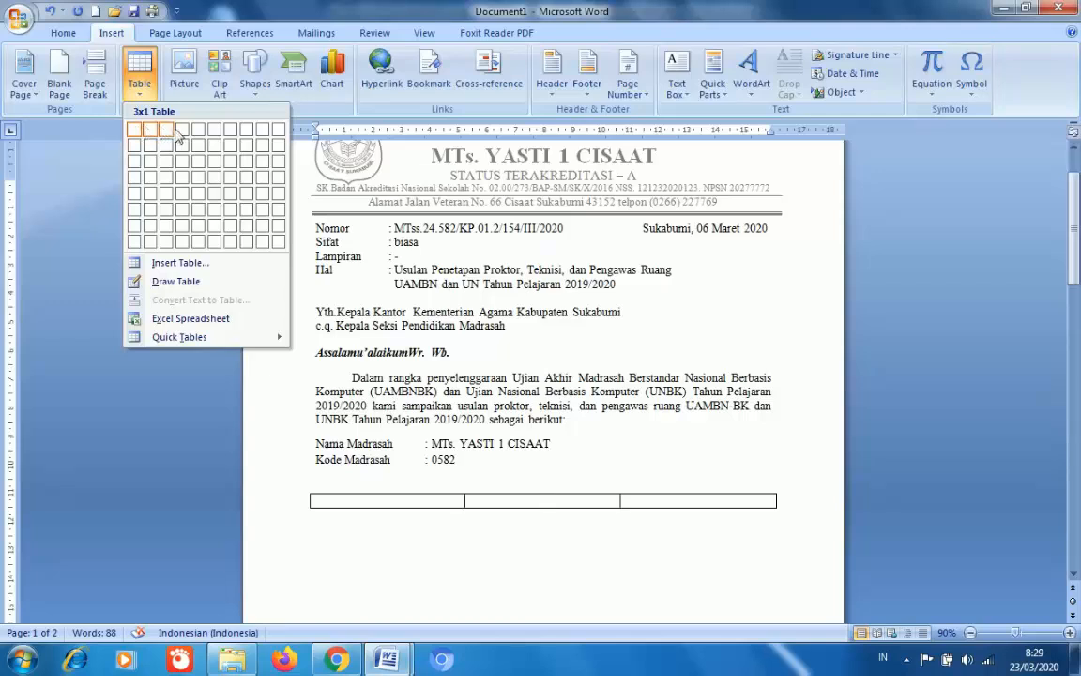
pyautogui.click(182, 132)
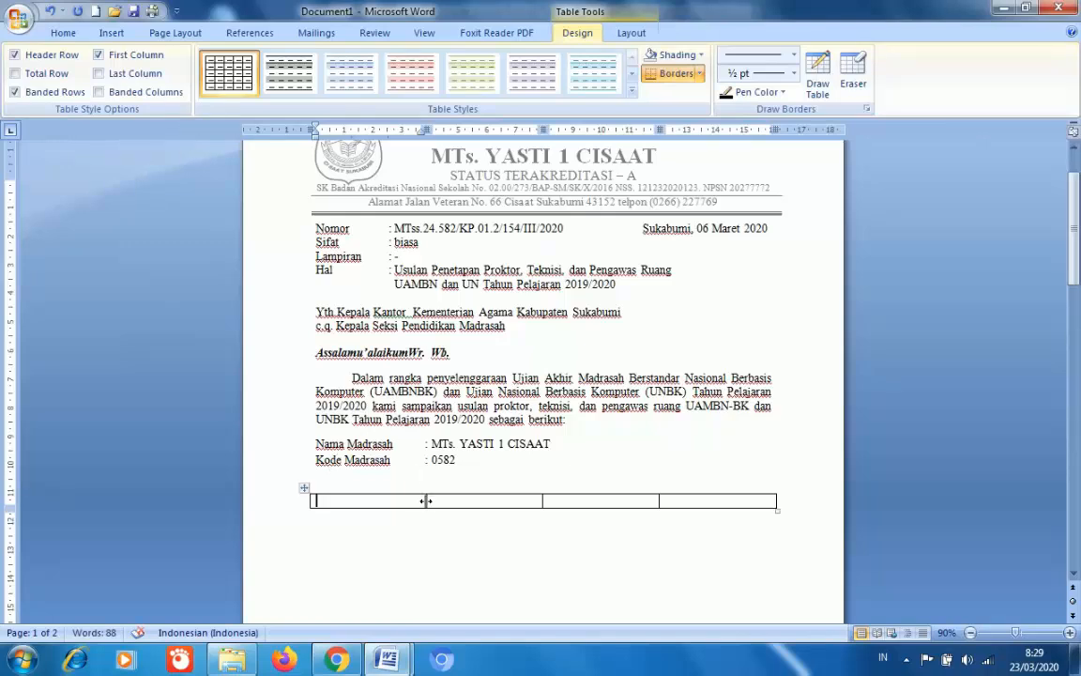
pyautogui.moveTo(425, 500); pyautogui.dragTo(365, 500)
# - Enter the headers No, Nama Lengkap, Petugas and Ket, then widen Petugas by narrowing Ket
pyautogui.click(350, 499)
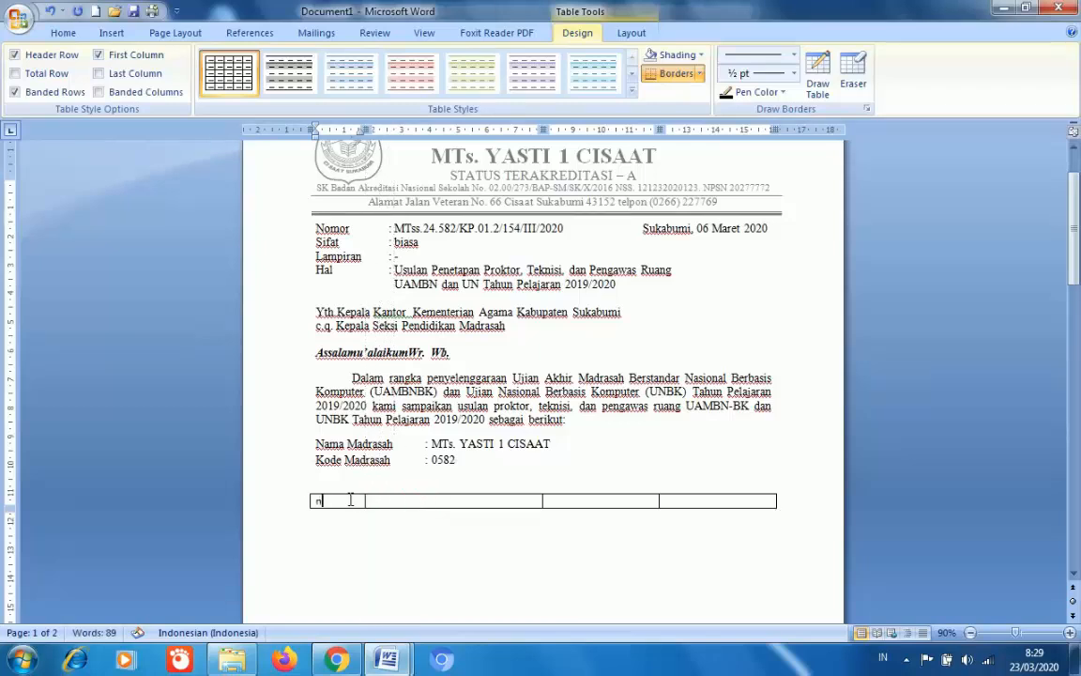
pyautogui.write('No')
pyautogui.press('Tab')
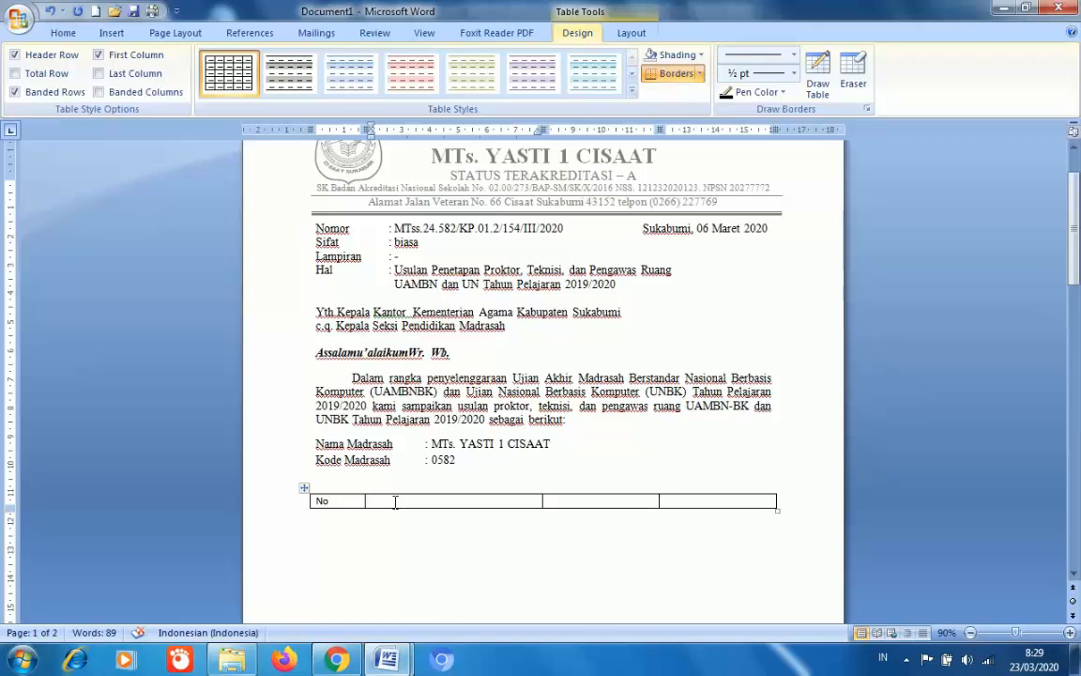
pyautogui.write('Nama Lengkap')
pyautogui.press('Tab')
pyautogui.write('Se')
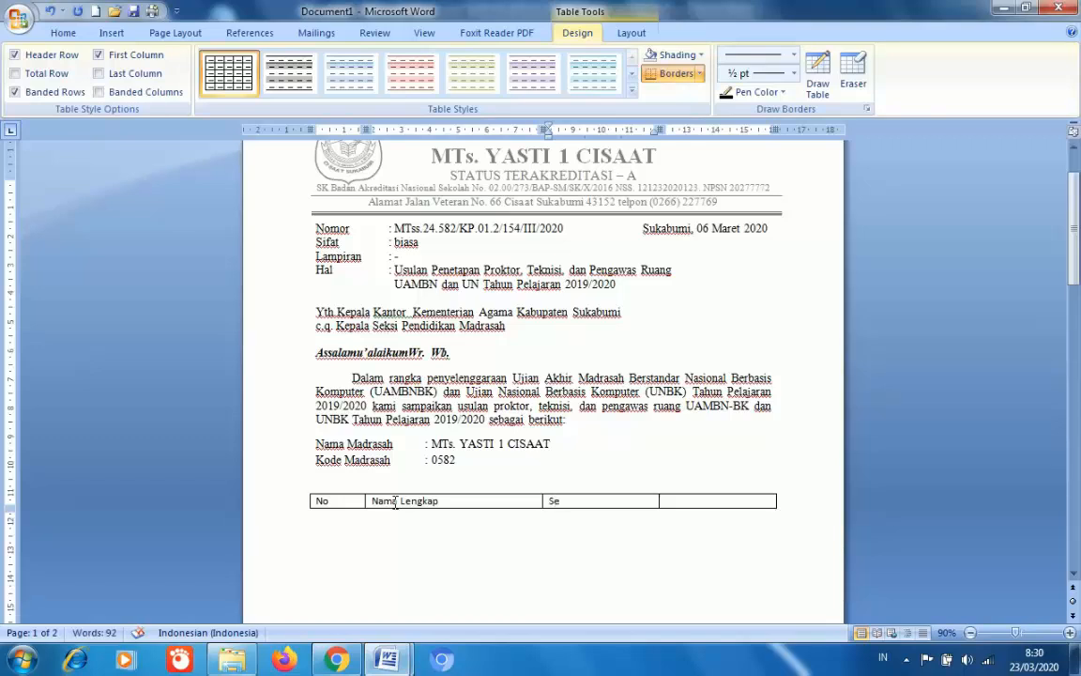
pyautogui.press('BackSpace')
pyautogui.press('BackSpace')
pyautogui.write('pe')
pyautogui.press('BackSpace')
pyautogui.press('BackSpace')
pyautogui.write('Petugas')
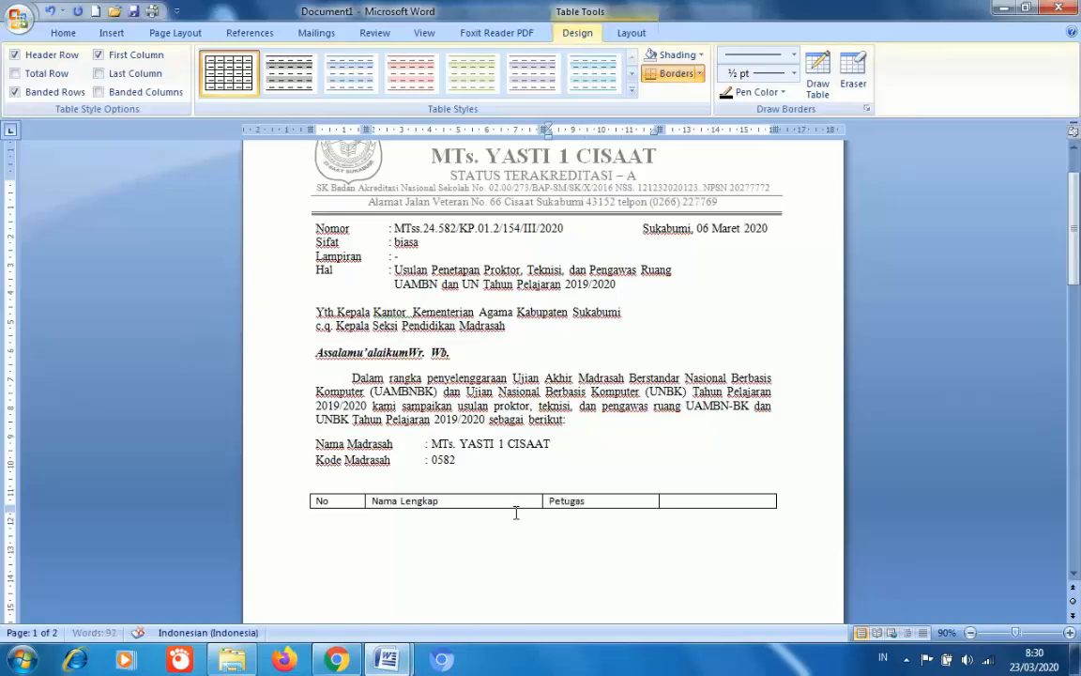
pyautogui.press('Tab')
pyautogui.write('Ket')
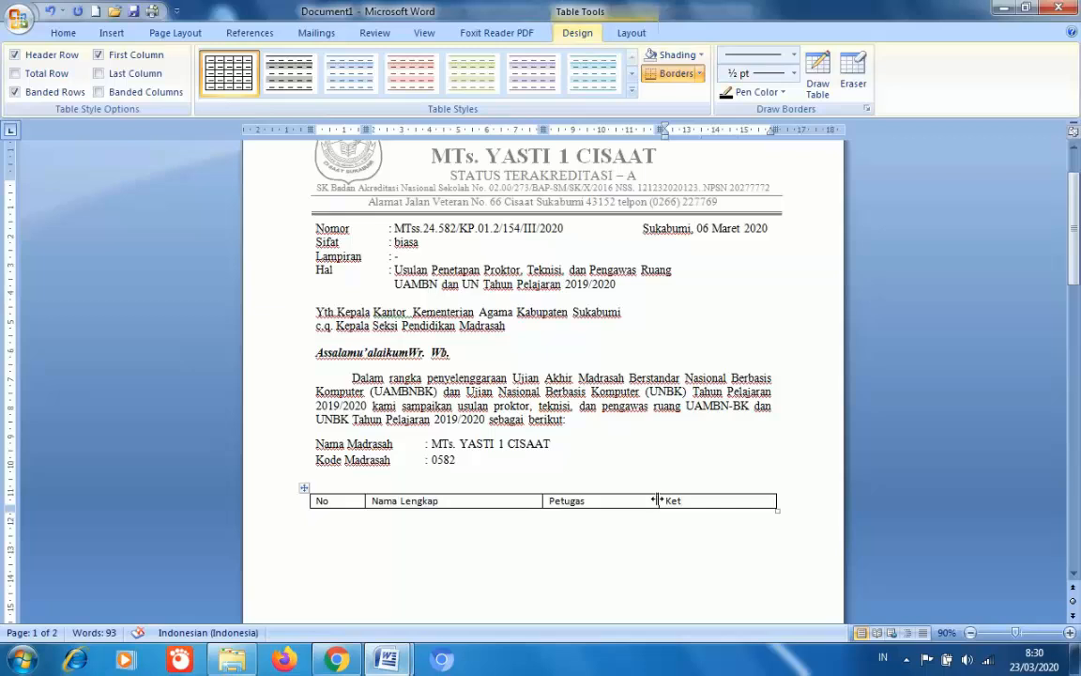
pyautogui.moveTo(654, 500); pyautogui.dragTo(694, 501)
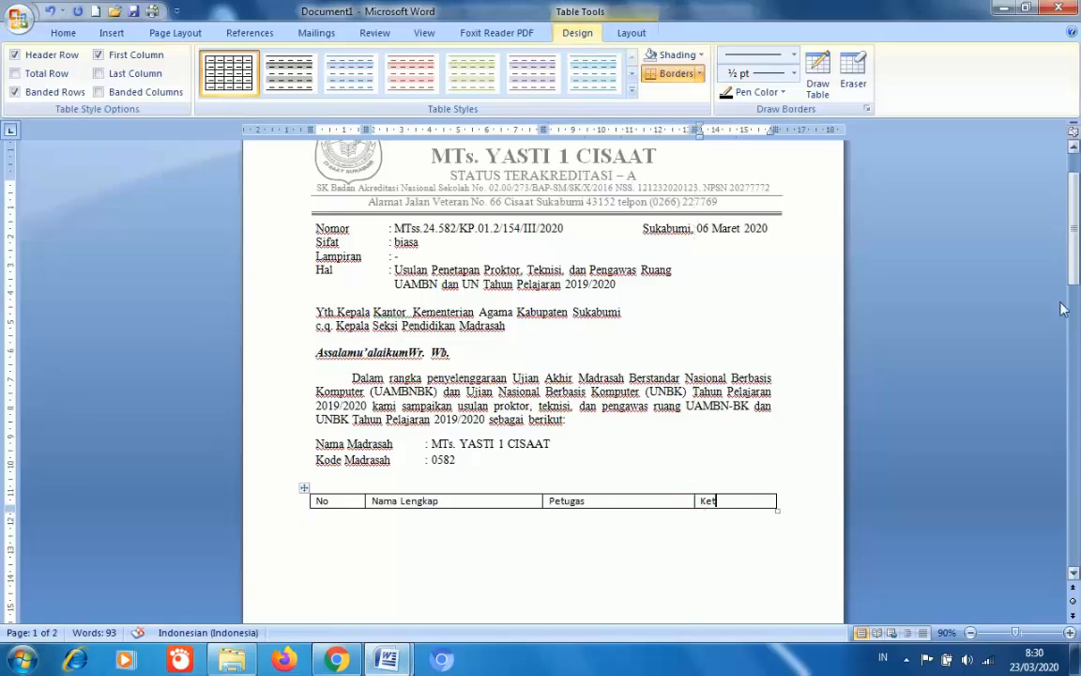
# - Zoom the page to 120% and center the selected header row text
pyautogui.click(1069, 633)
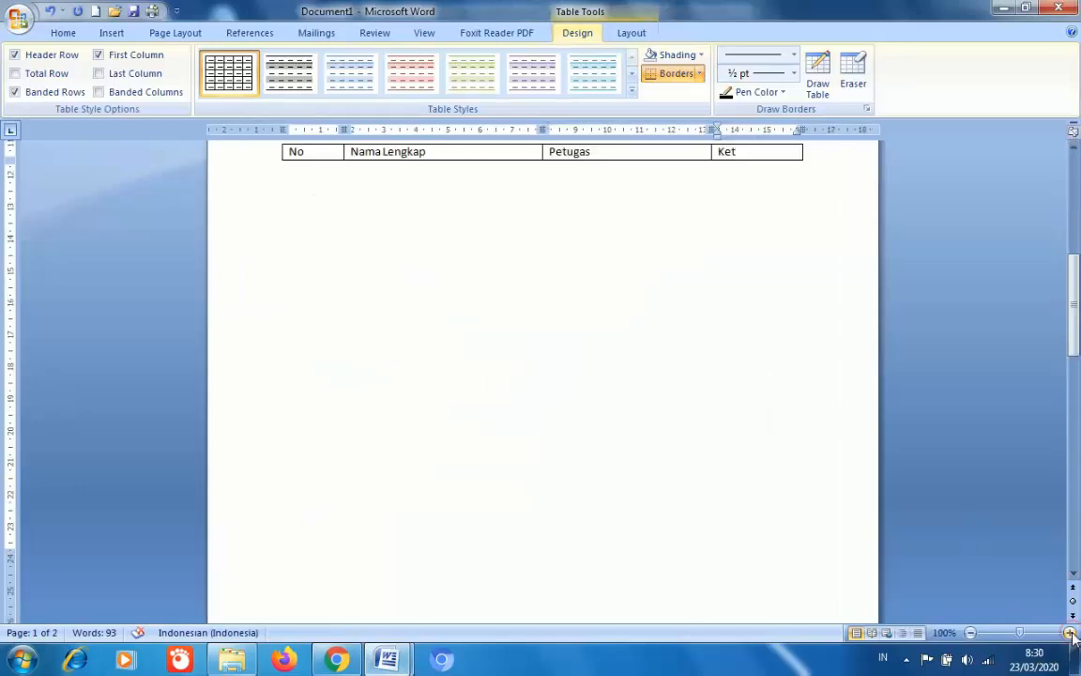
pyautogui.click(1070, 633)
pyautogui.click(1069, 634)
pyautogui.moveTo(1073, 319); pyautogui.dragTo(1074, 255)
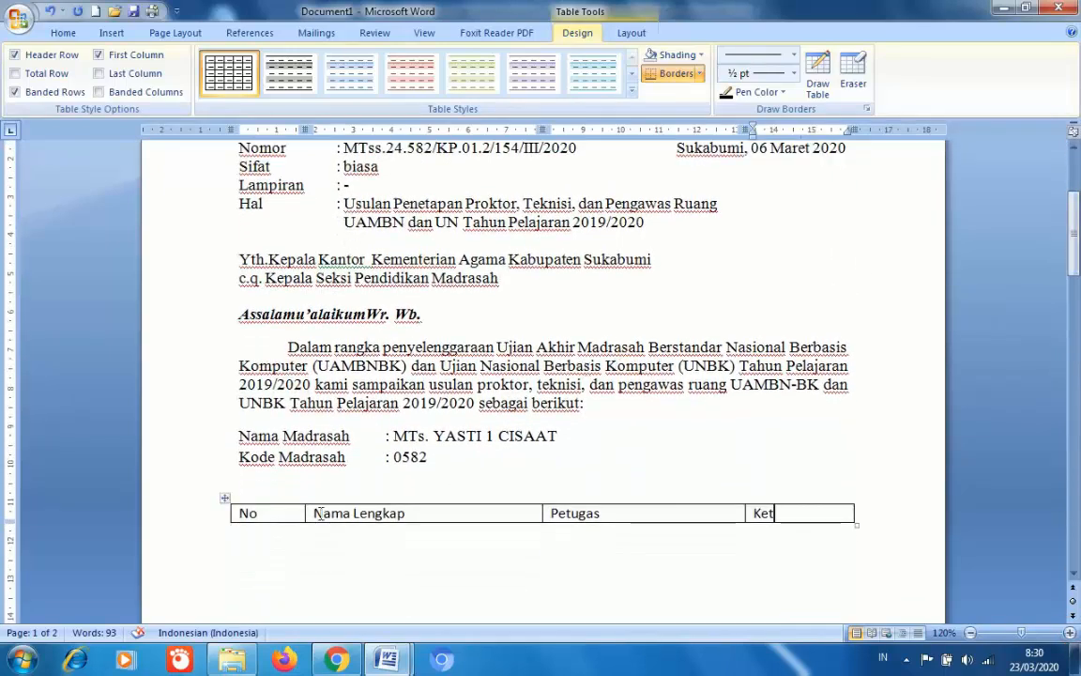
pyautogui.click(234, 513)
pyautogui.moveTo(271, 514); pyautogui.dragTo(778, 516)
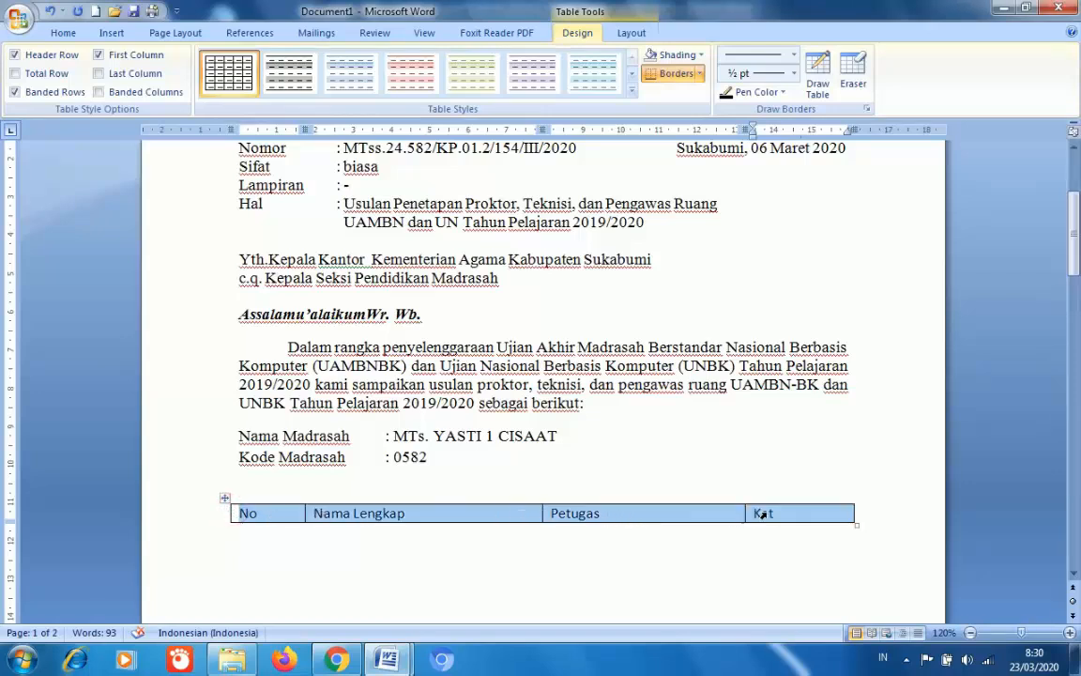
pyautogui.scroll(2, 656, 422)
pyautogui.click(62, 34)
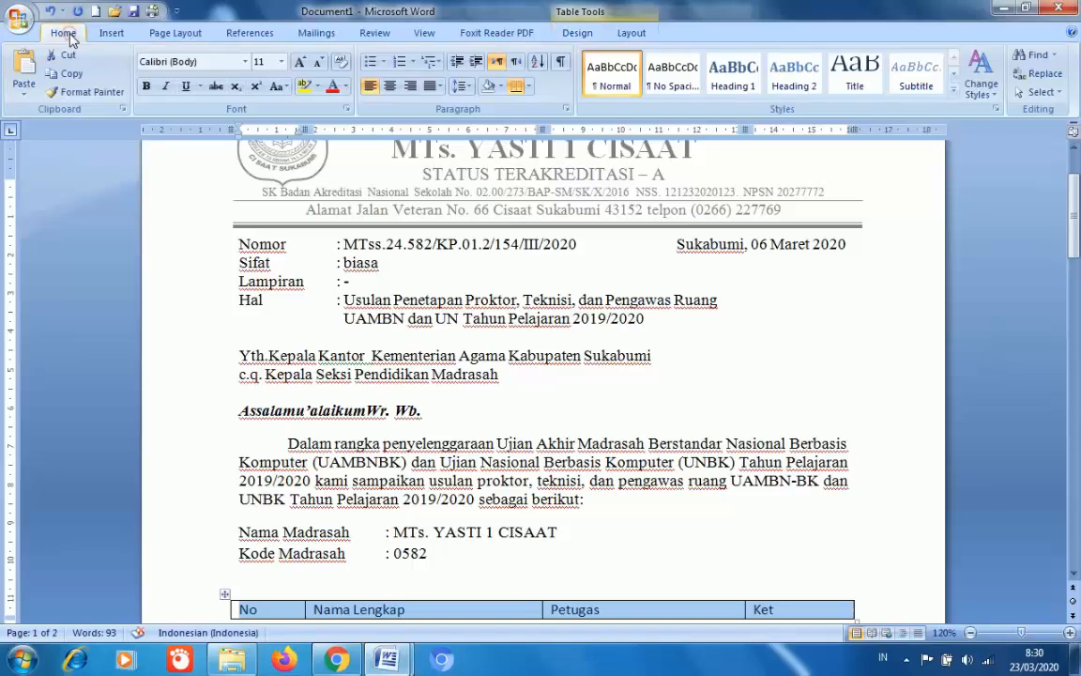
pyautogui.click(389, 86)
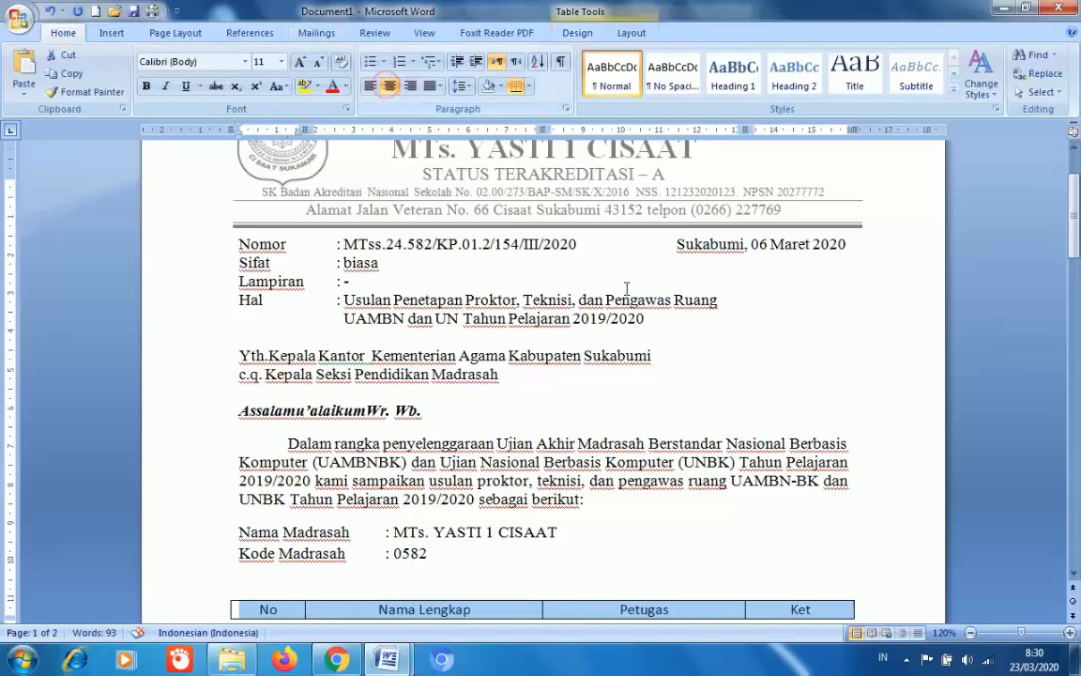
# - Reselect all four header cells from No to Ket and center them
pyautogui.moveTo(1076, 244); pyautogui.dragTo(1075, 270)
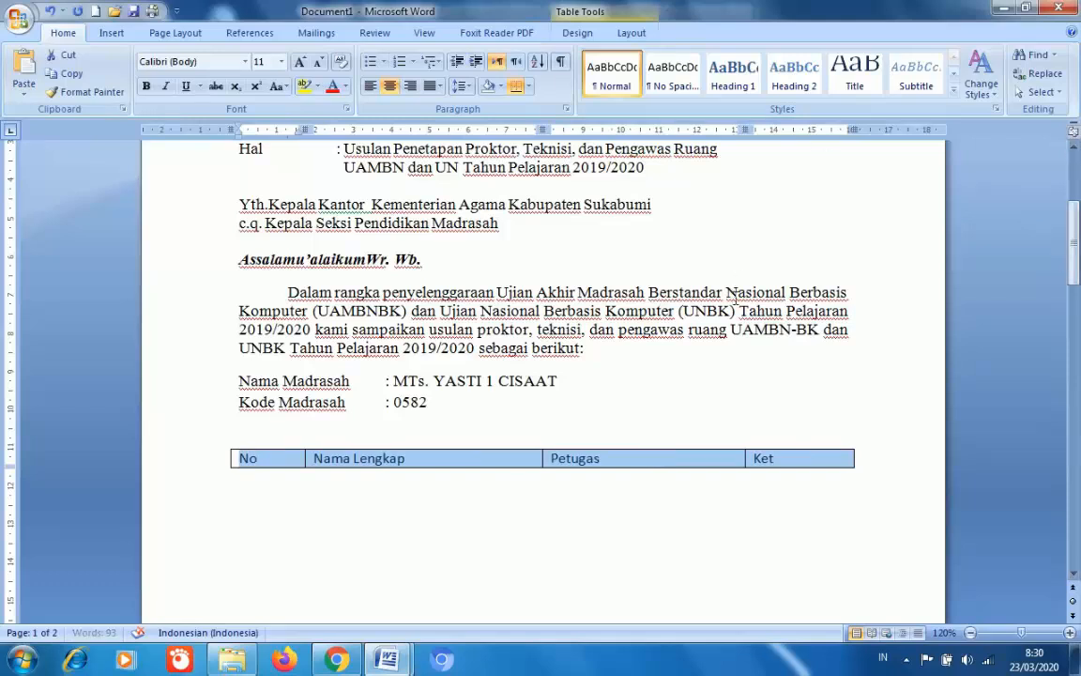
pyautogui.hotkey('ctrl', 'l')
pyautogui.click(274, 460)
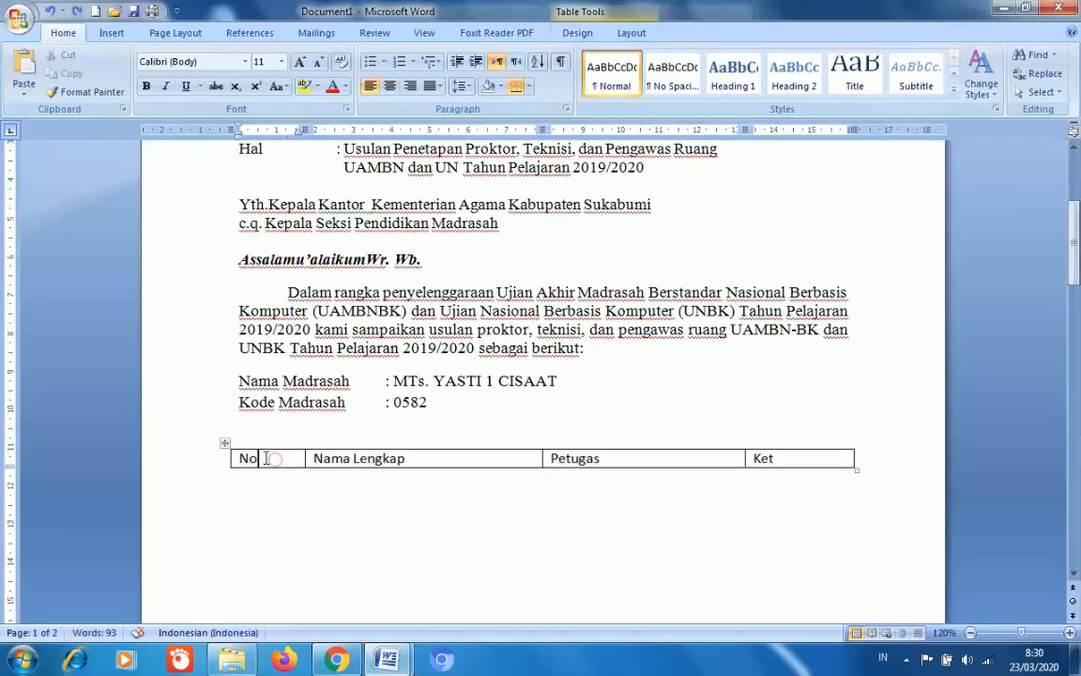
pyautogui.moveTo(238, 454); pyautogui.dragTo(803, 457)
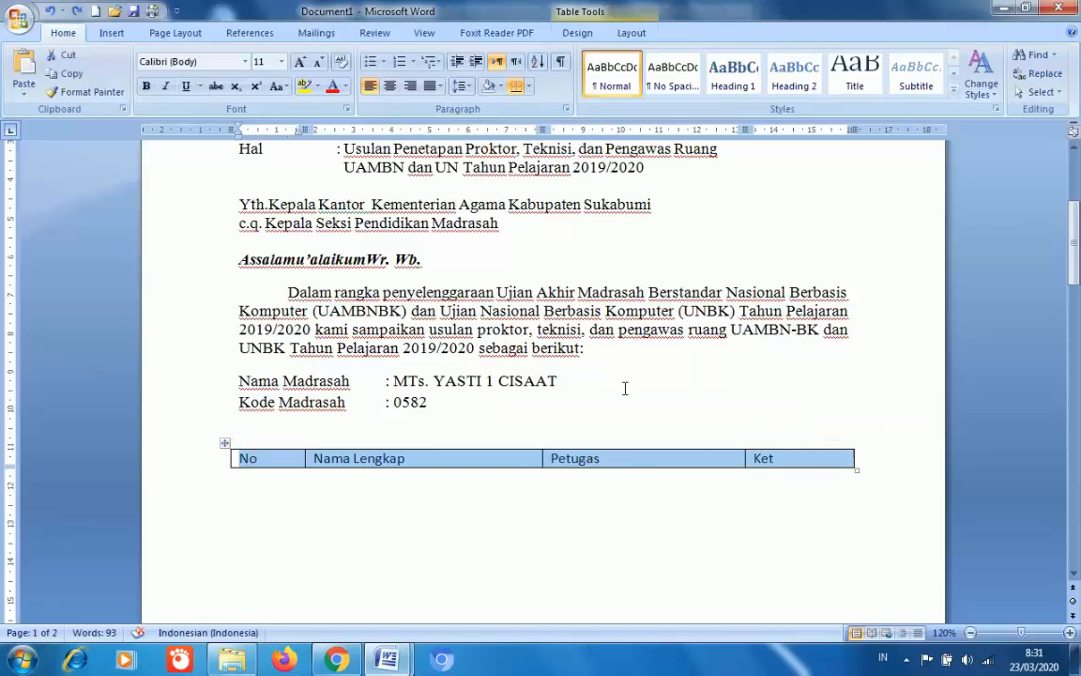
pyautogui.click(388, 86)
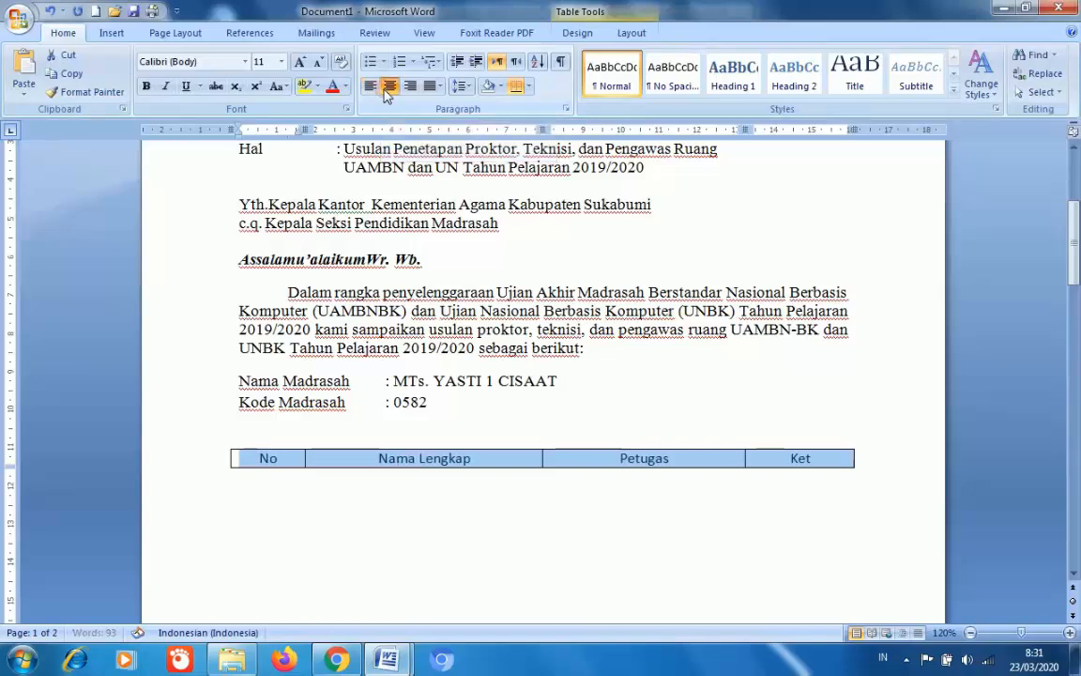
pyautogui.click(822, 459)
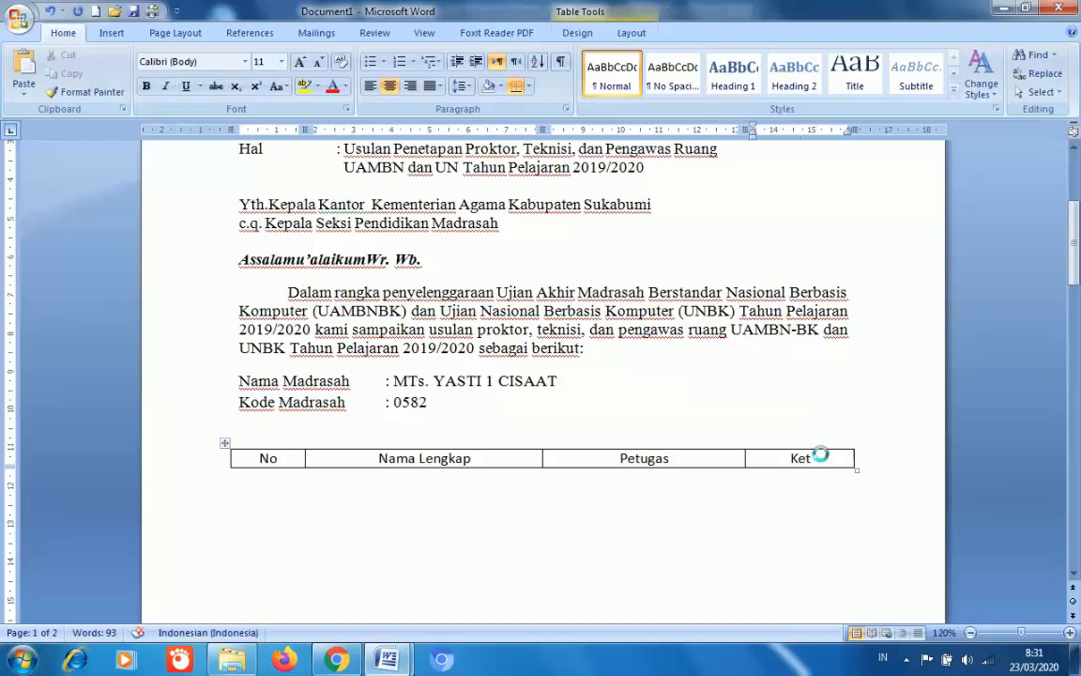
# - Add a row numbered 1 with a left-aligned staff member's name and the role Teknisi
pyautogui.press('Tab')
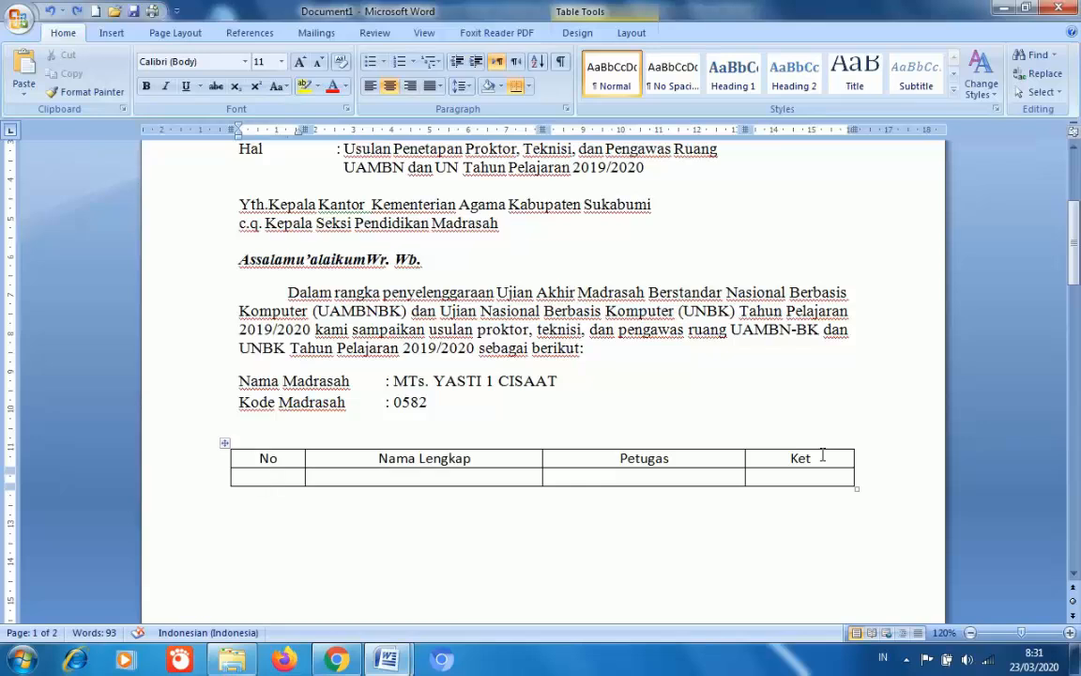
pyautogui.write('1')
pyautogui.press('Tab')
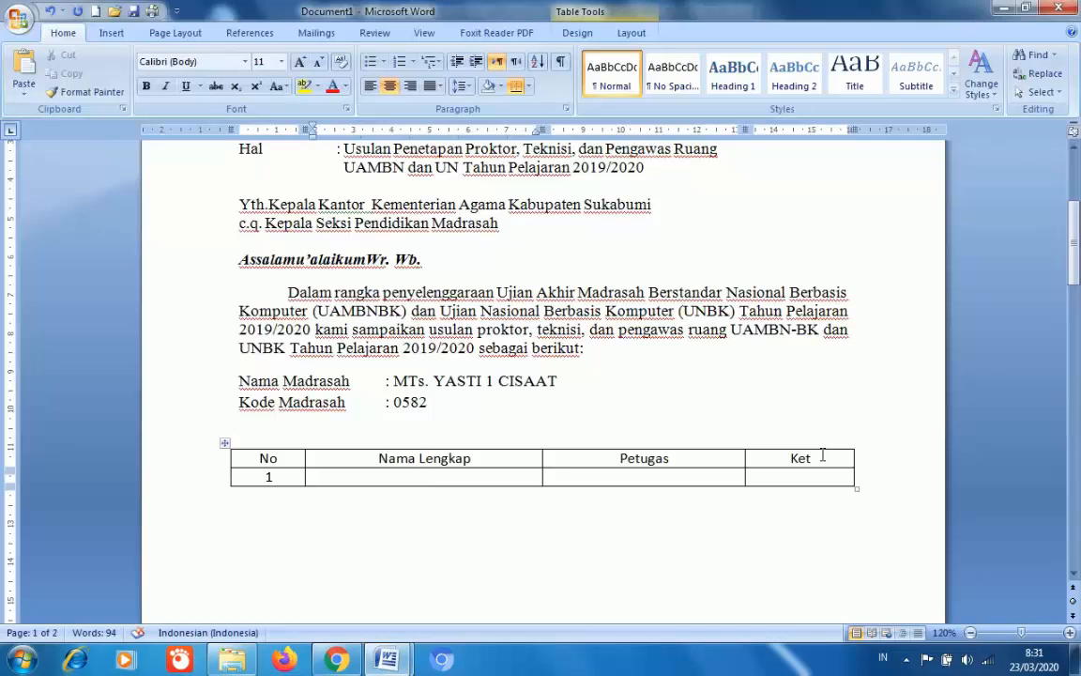
pyautogui.click(371, 86)
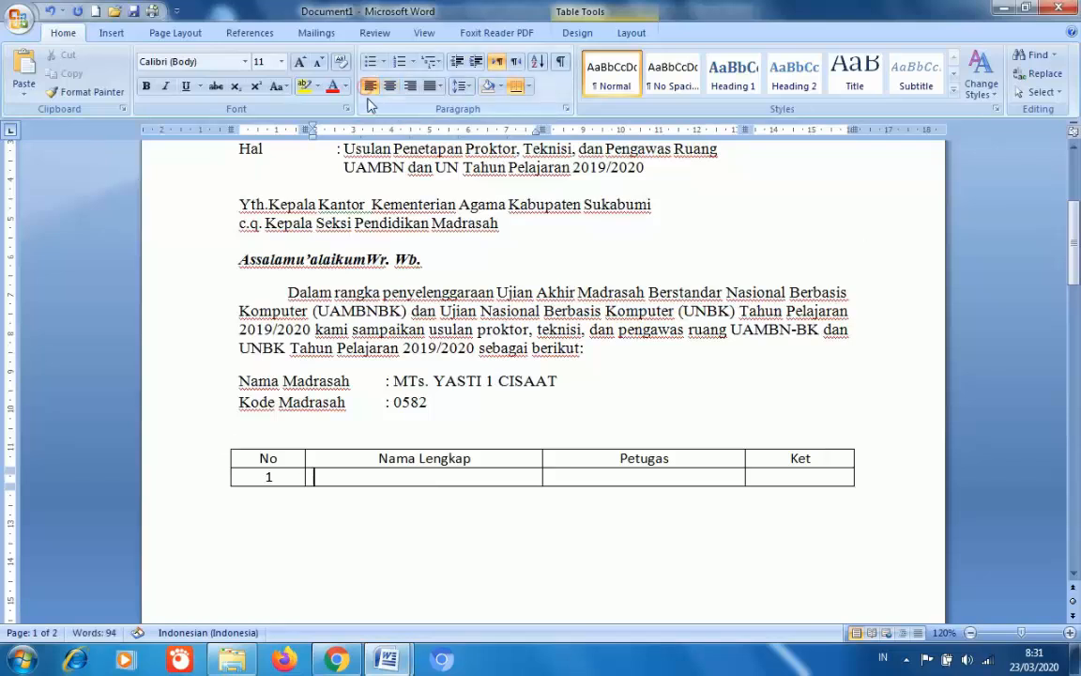
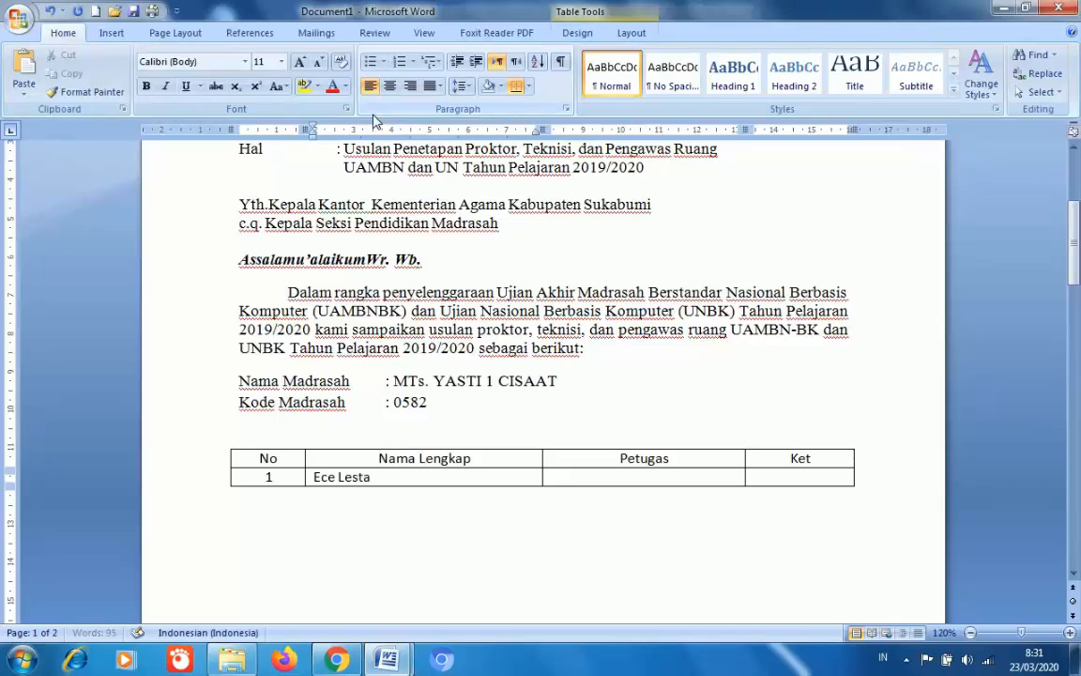
pyautogui.press('Tab')
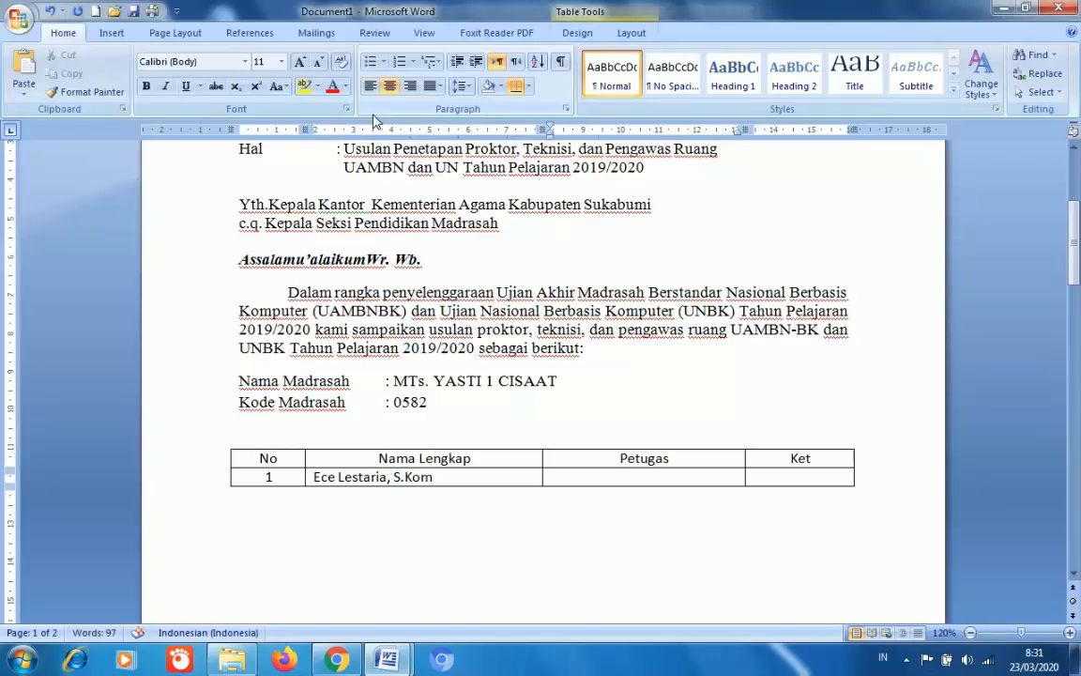
pyautogui.write('Prok')
pyautogui.press('BackSpace')
pyautogui.press('BackSpace')
pyautogui.press('BackSpace')
pyautogui.press('BackSpace')
pyautogui.write('Teknisi')
pyautogui.press('Tab')
pyautogui.press('Tab')
# - Fill row 2 with '2.', a second staff name and Teknisi, and change row 1's number to '1.'
pyautogui.write('2')
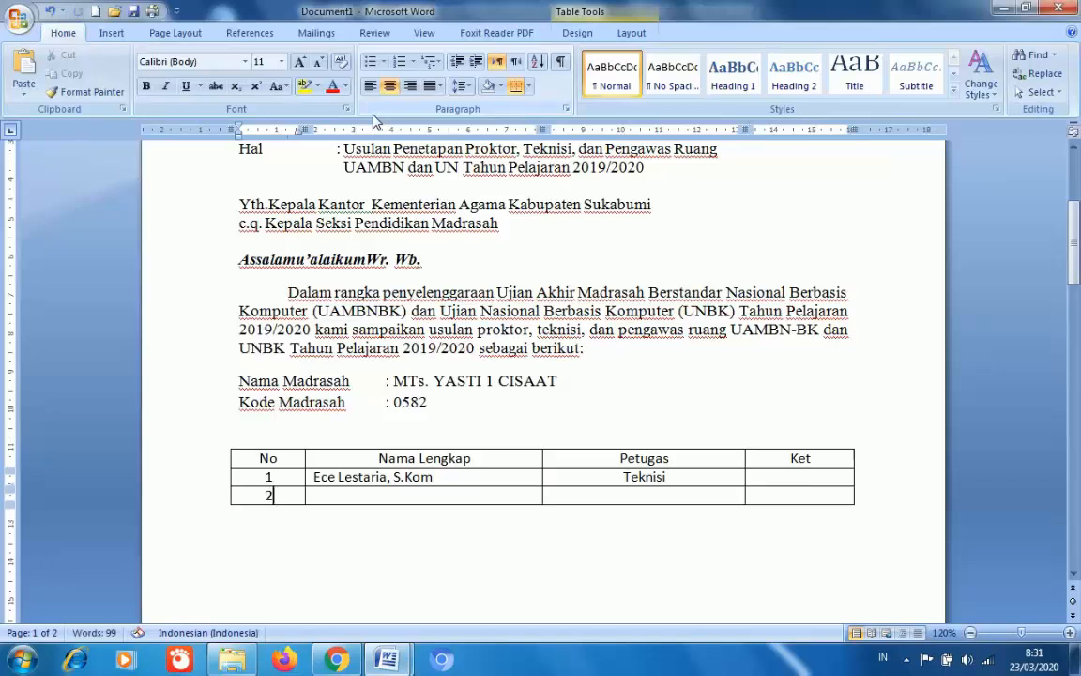
pyautogui.write('.')
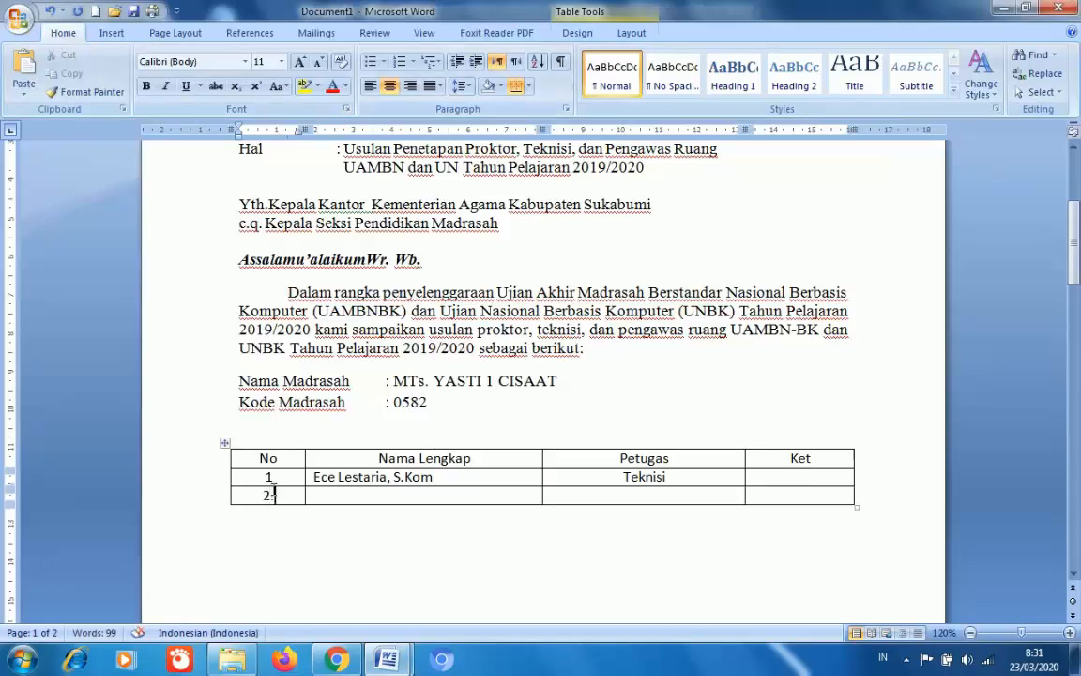
pyautogui.click(271, 478)
pyautogui.write('.')
pyautogui.click(314, 494)
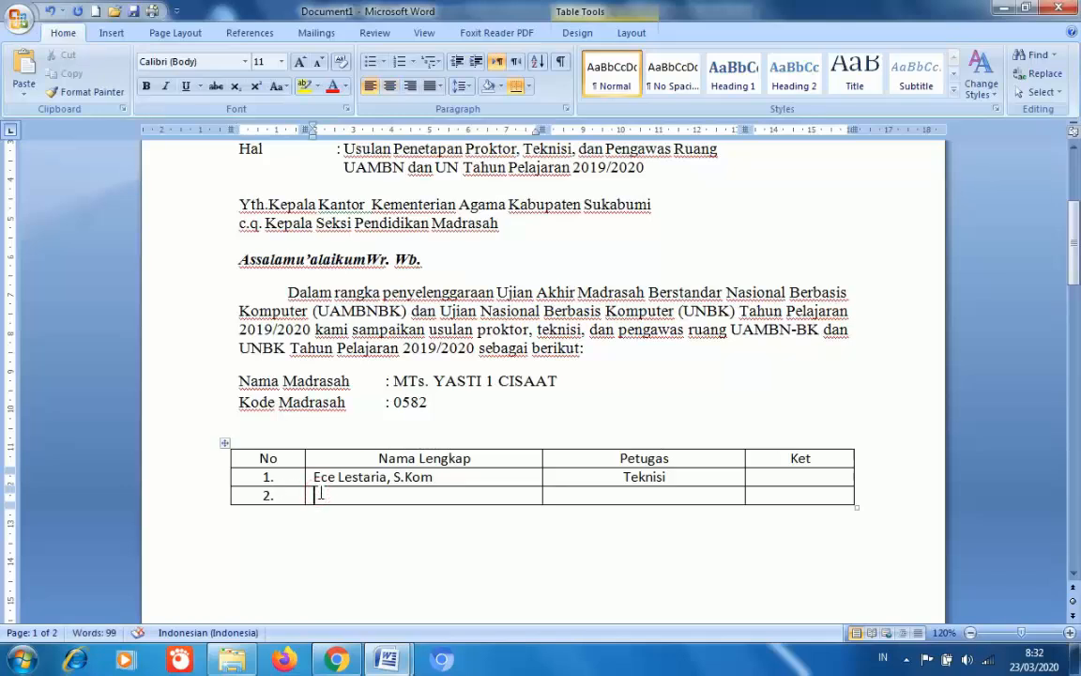
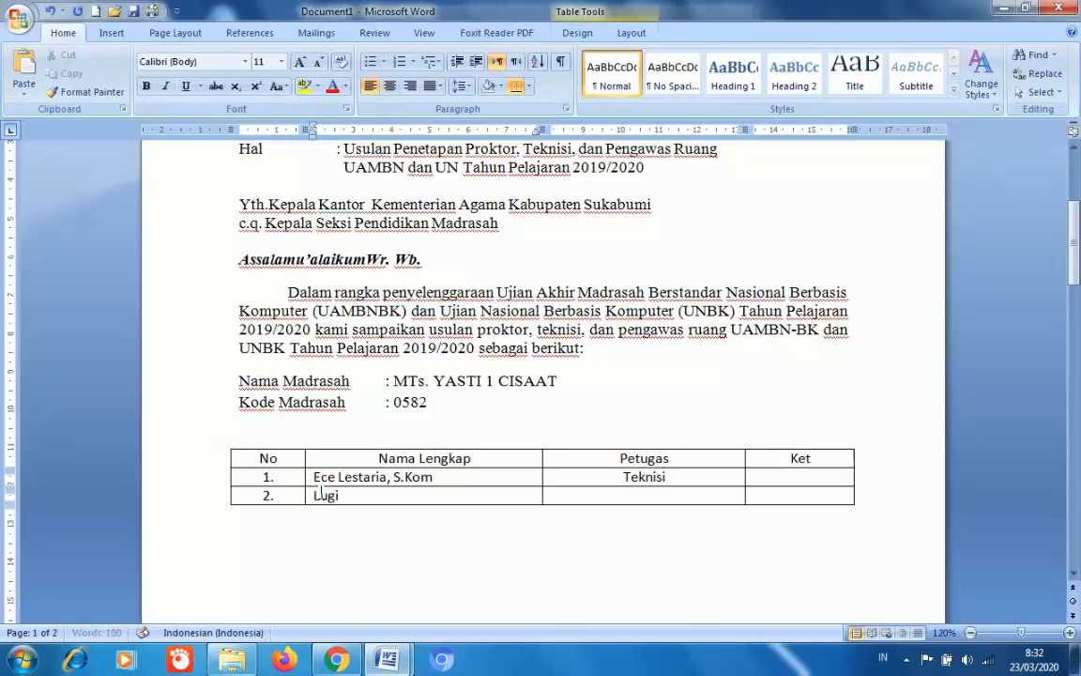
pyautogui.press('Tab')
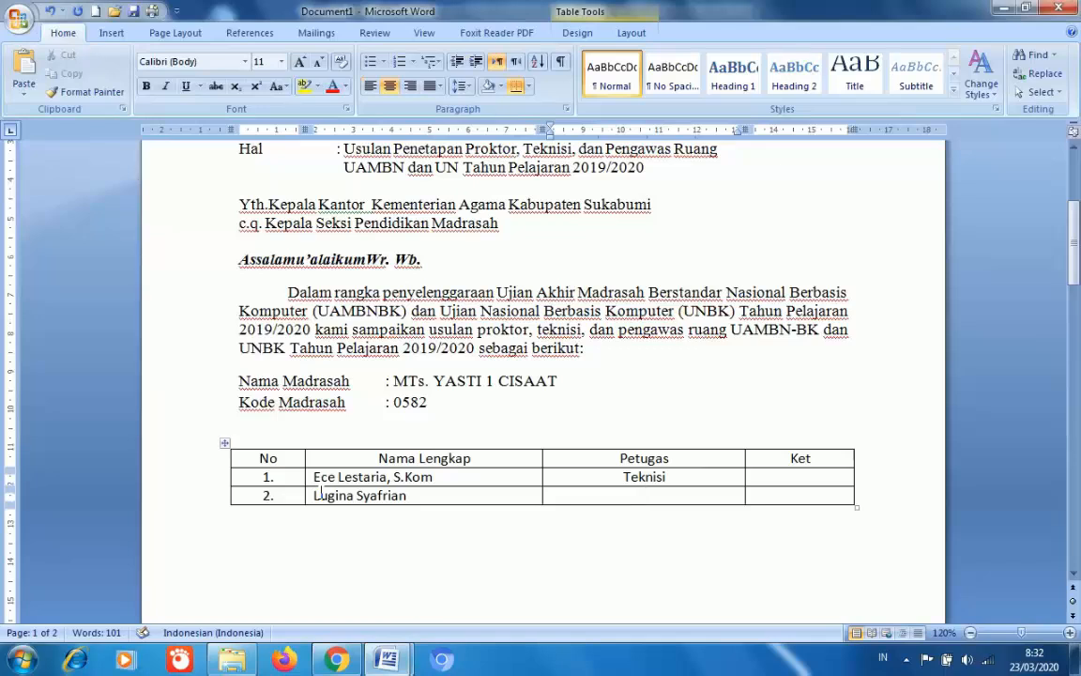
pyautogui.write('Teknisi')
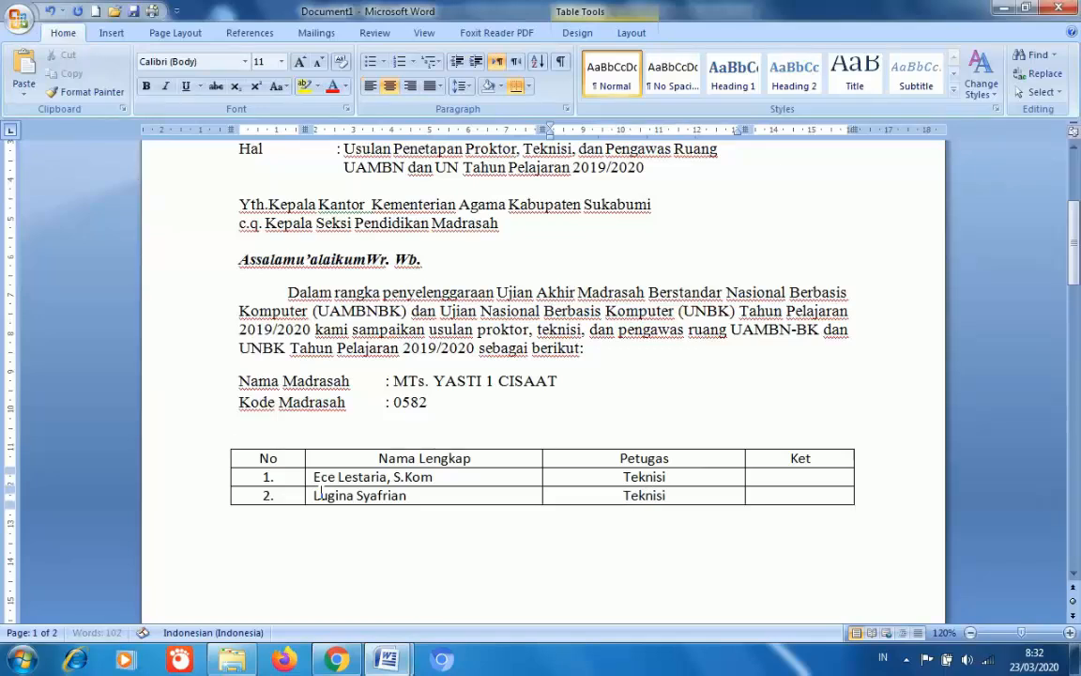
pyautogui.press('Tab')
pyautogui.press('Tab')
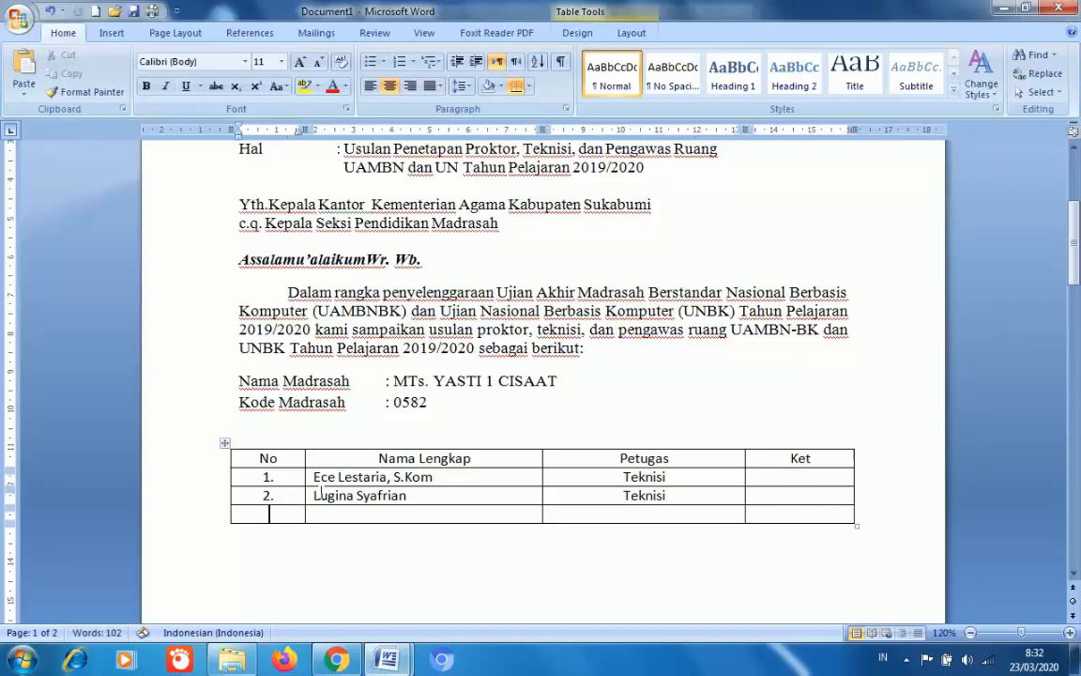
# - Fill row 3 with '3.', a third staff member's name and the role Teknisi
pyautogui.write('3.')
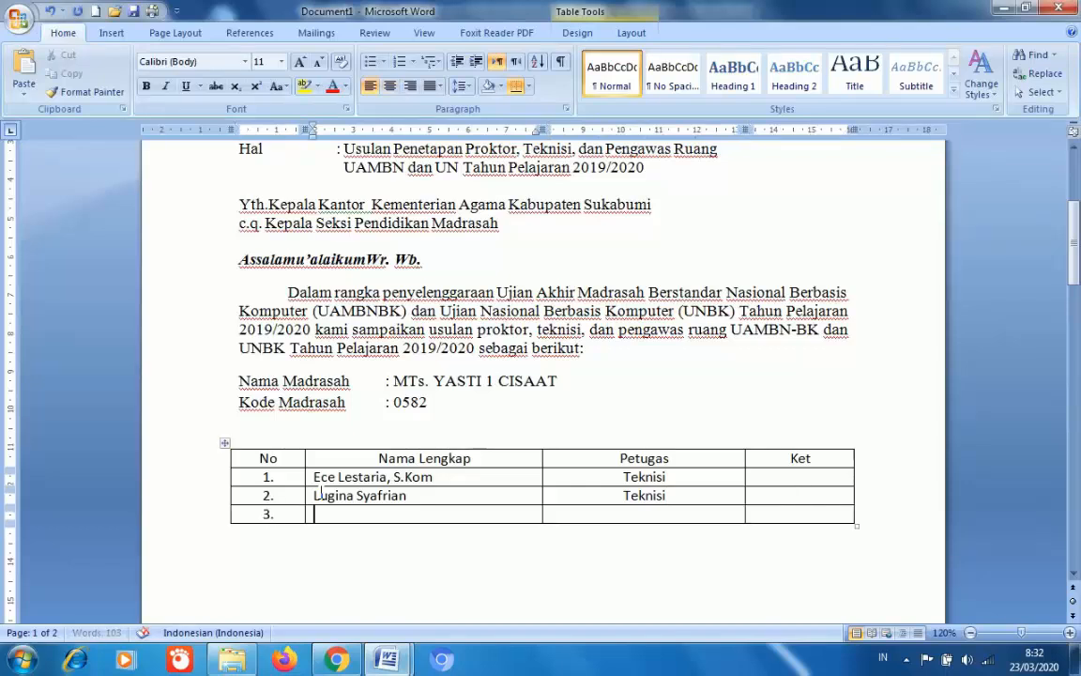
pyautogui.press('Tab')
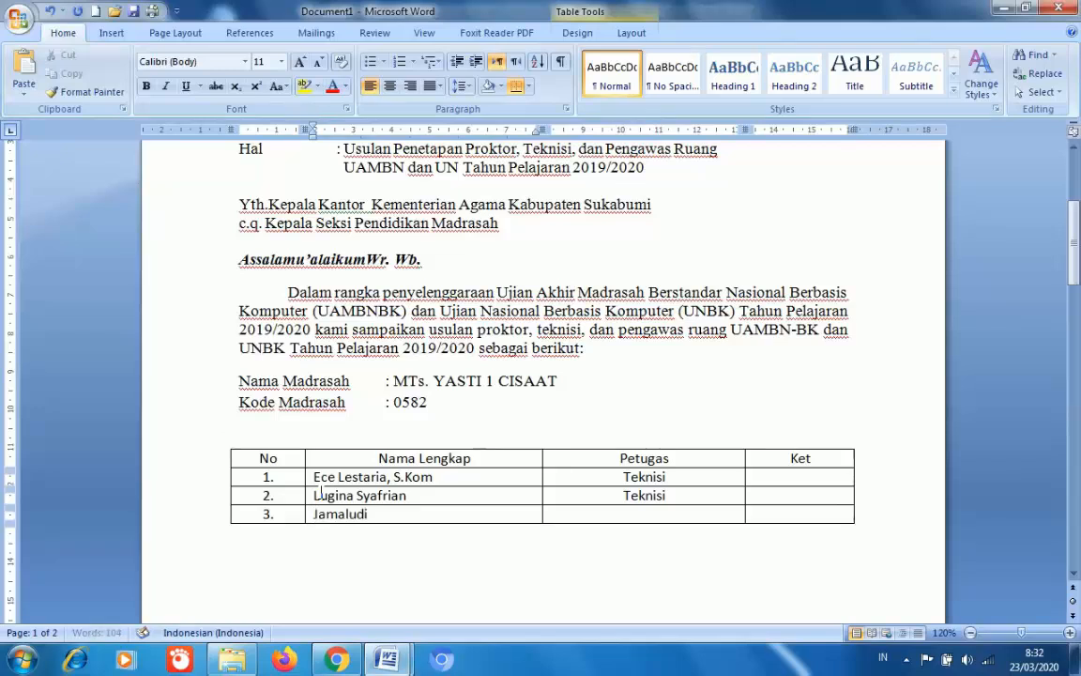
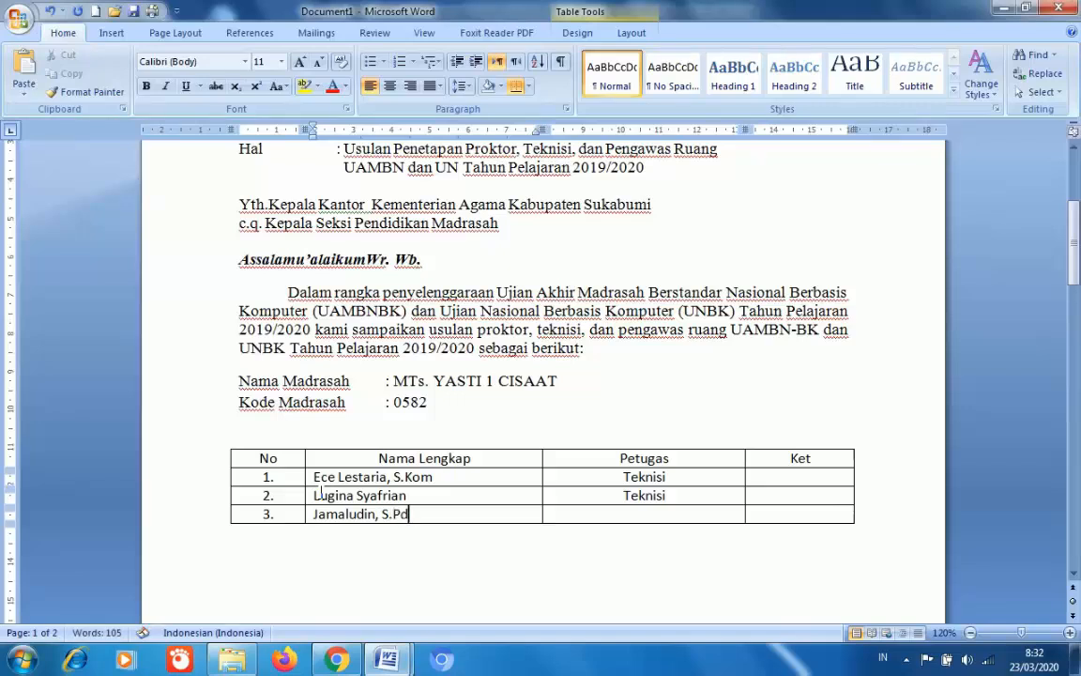
pyautogui.write('.I')
pyautogui.press('BackSpace')
pyautogui.press('BackSpace')
pyautogui.press('BackSpace')
pyautogui.write('dI')
pyautogui.press('Tab')
pyautogui.write('Teknisi')
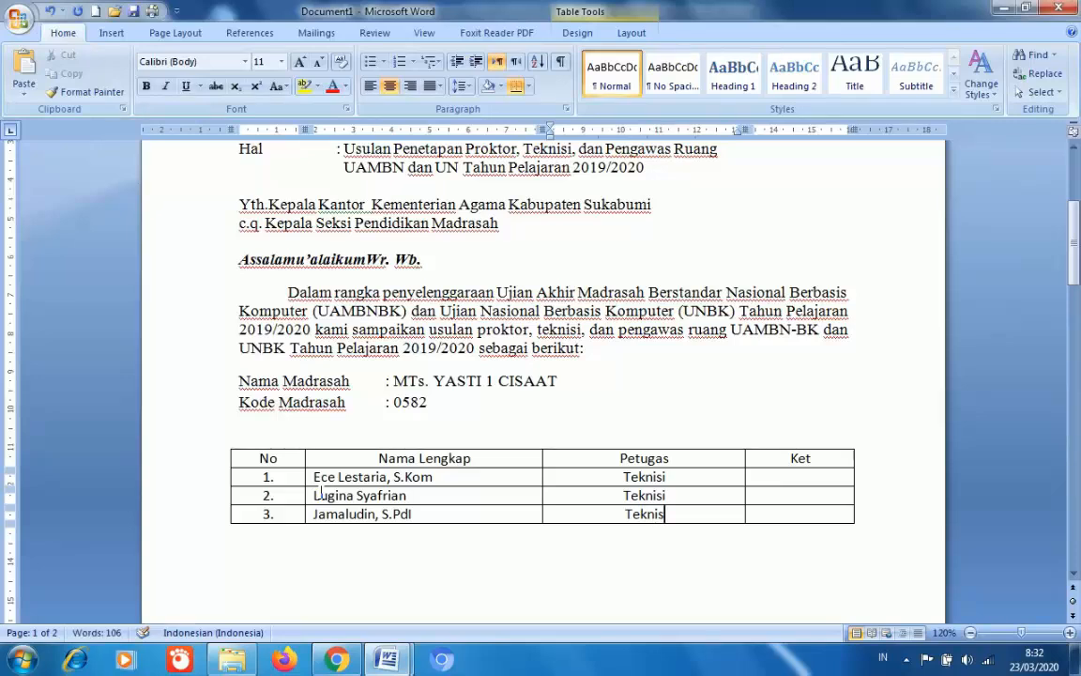
pyautogui.press('Tab')
# - Fill rows 4 and 5 with numbers 4. and 5., each staff member's name, and Proktor
pyautogui.press('Tab')
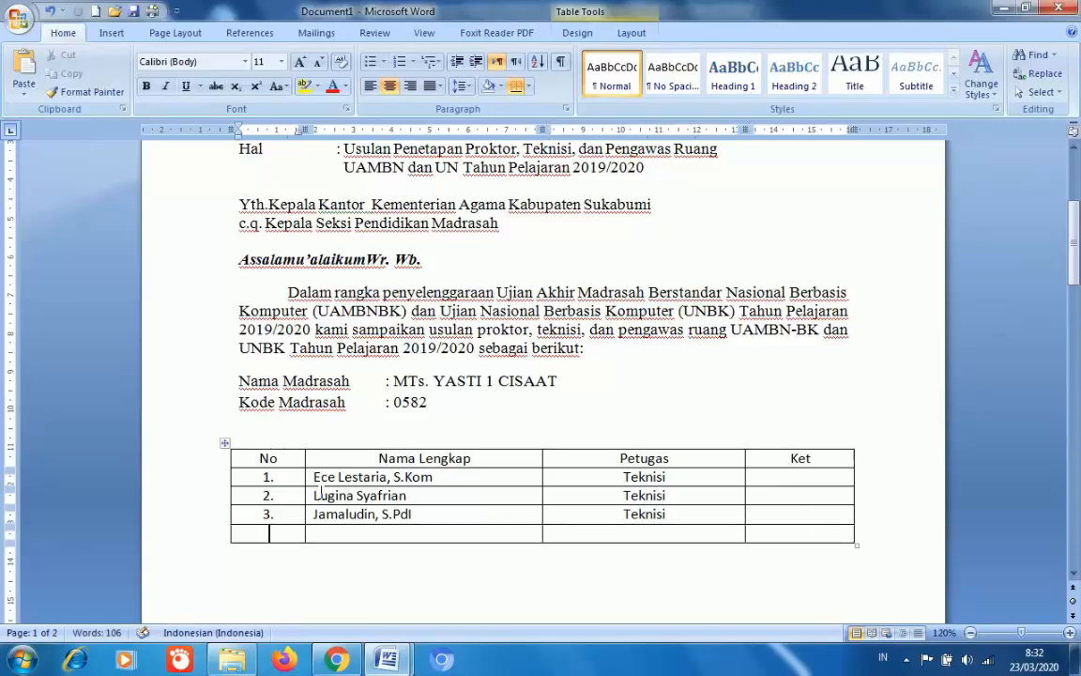
pyautogui.write('4.')
pyautogui.press('Tab')
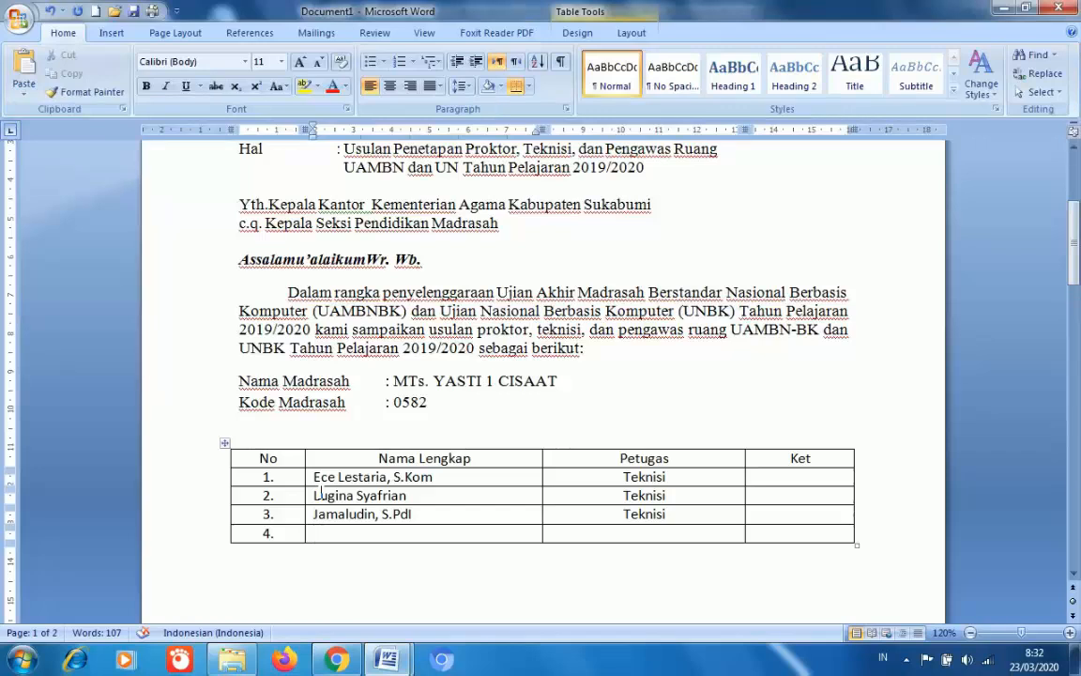
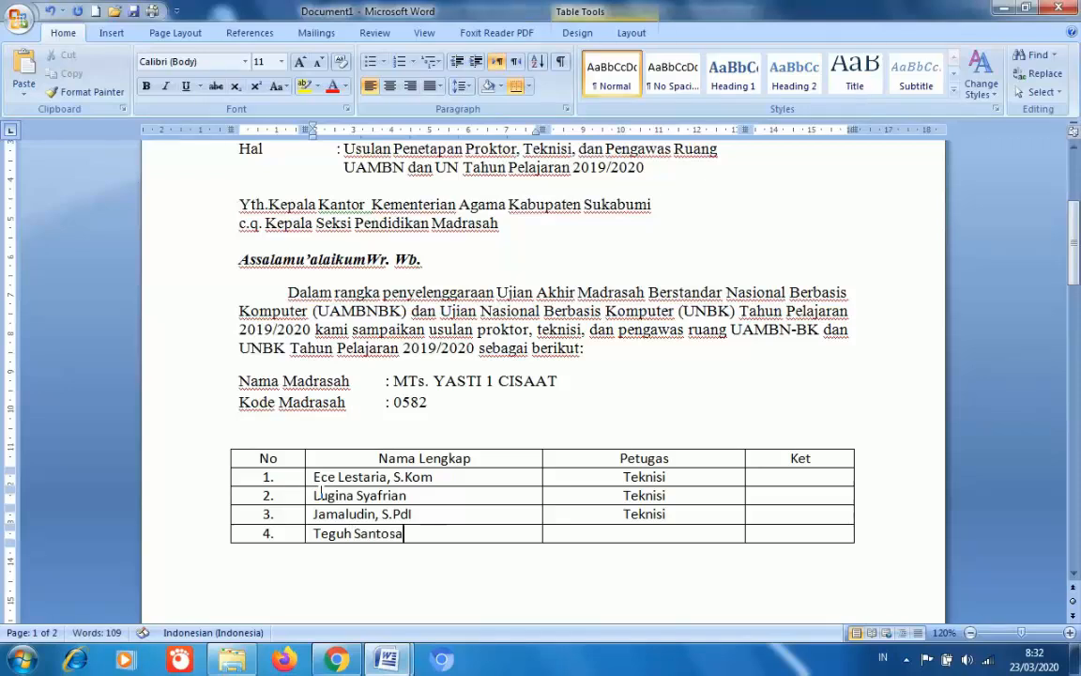
pyautogui.write(', ST')
pyautogui.press('Tab')
pyautogui.write('P')
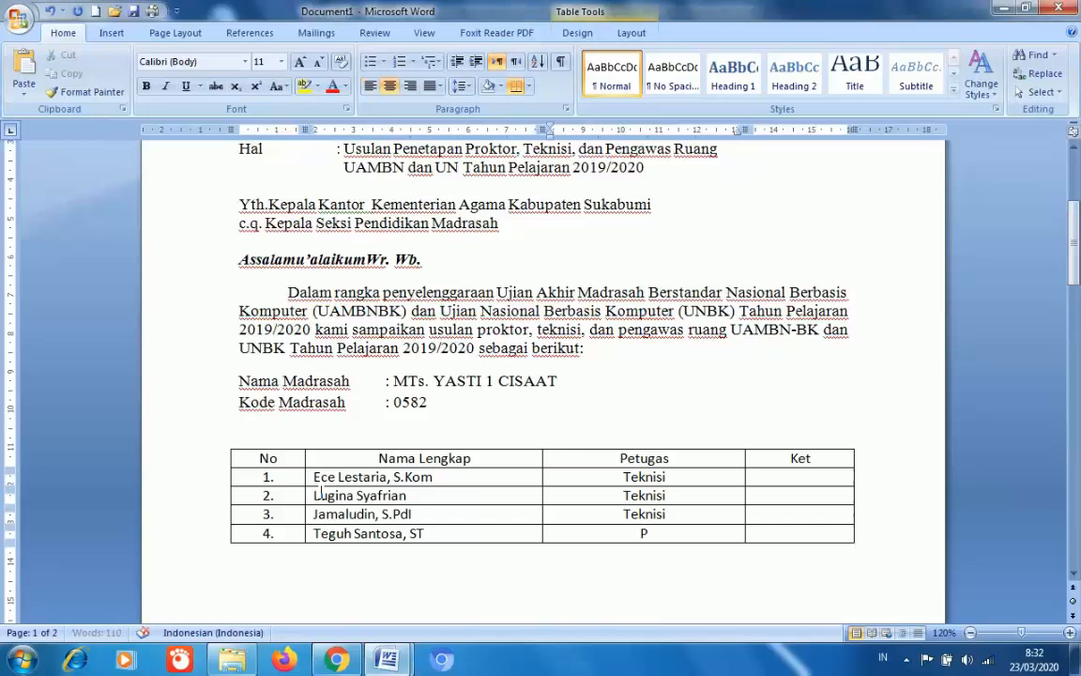
pyautogui.write('rokto')
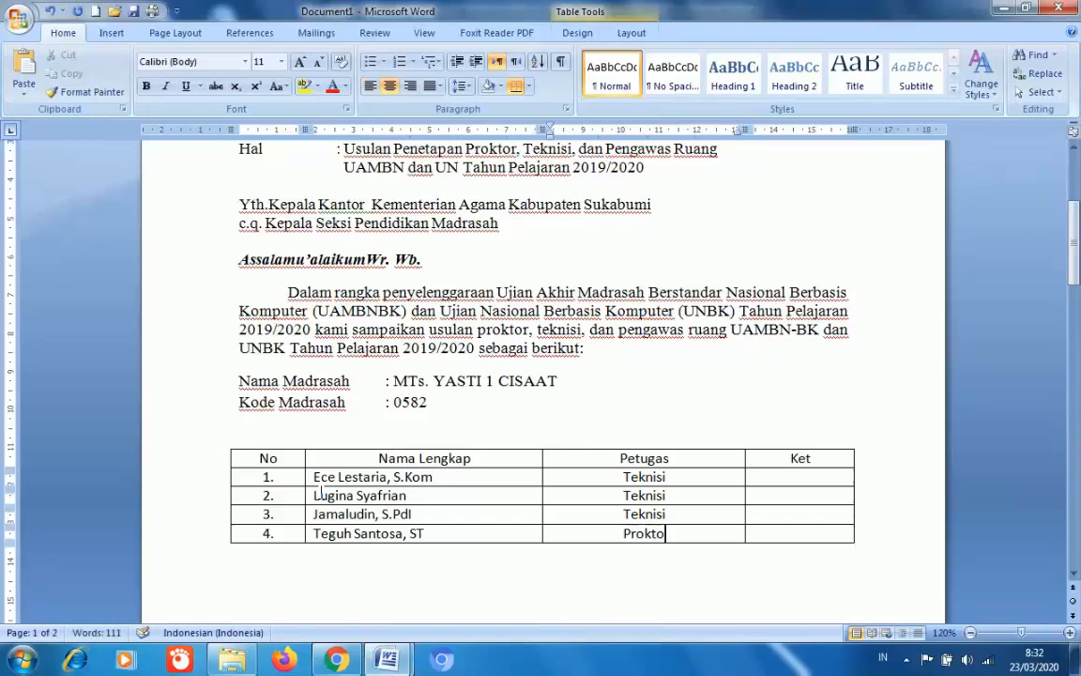
pyautogui.write('r')
pyautogui.press('Tab')
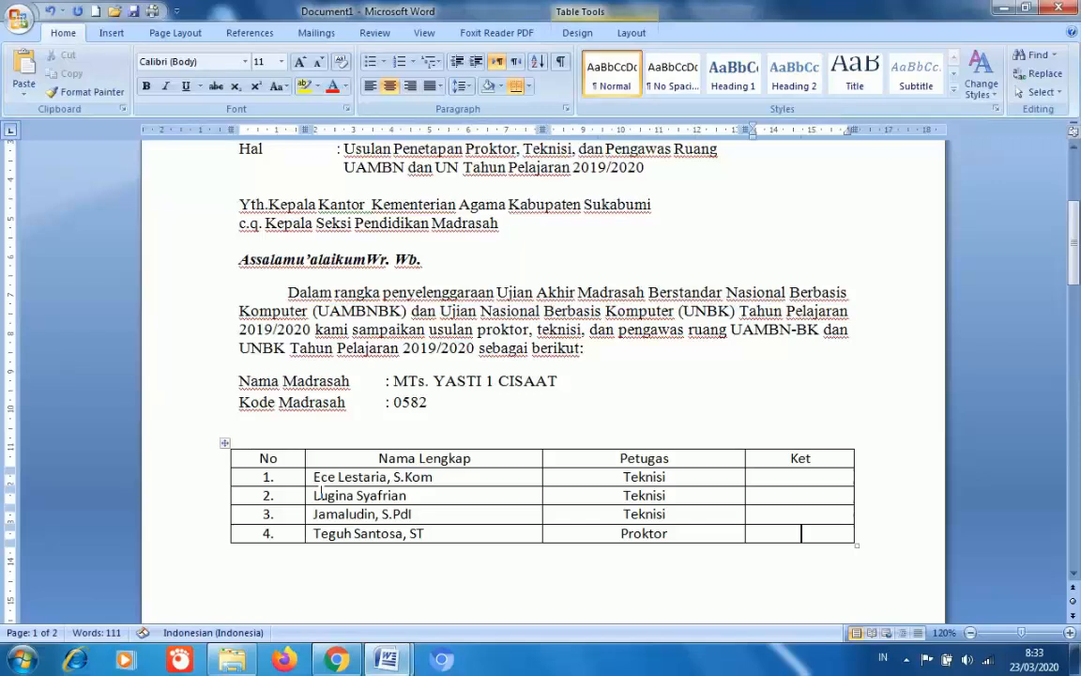
pyautogui.press('Tab')
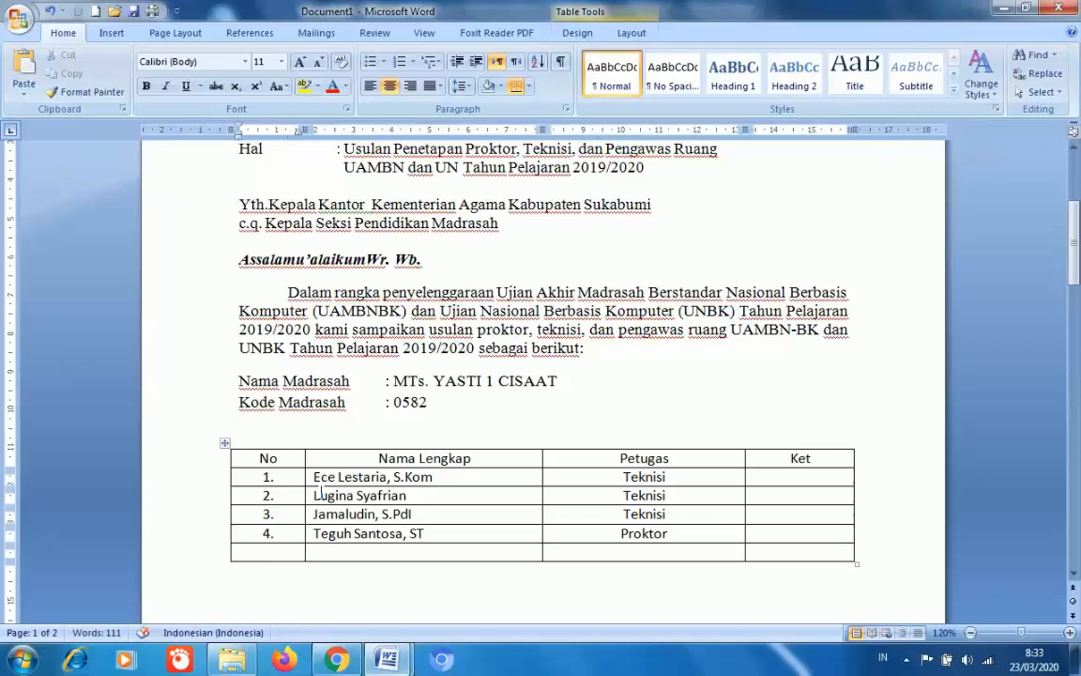
pyautogui.write('5.')
pyautogui.press('Tab')
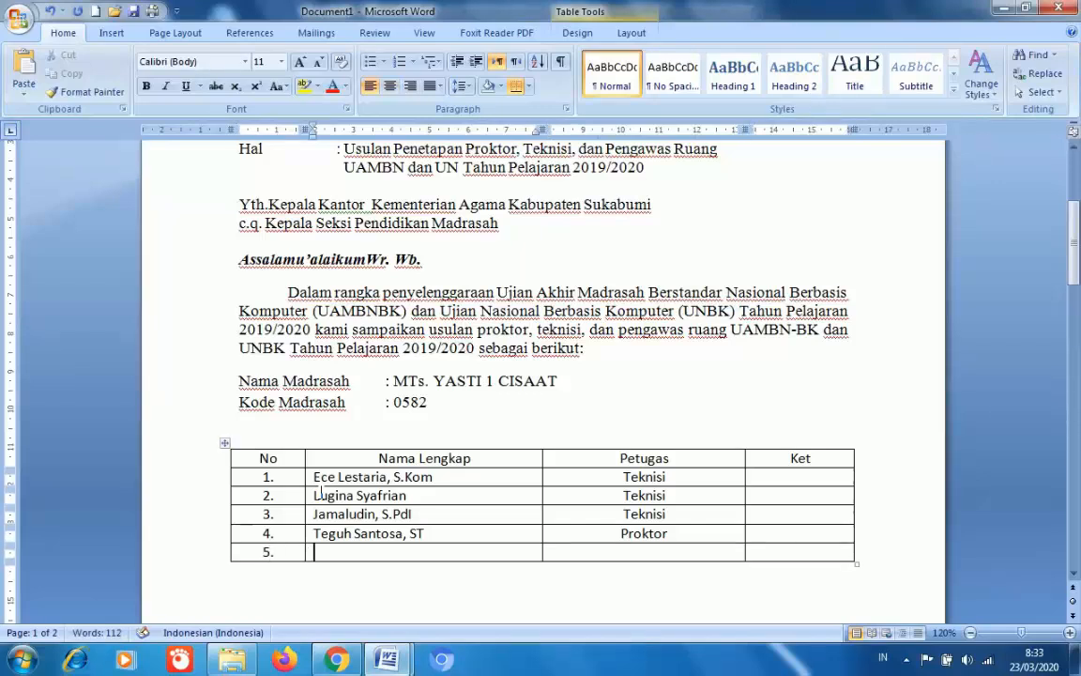
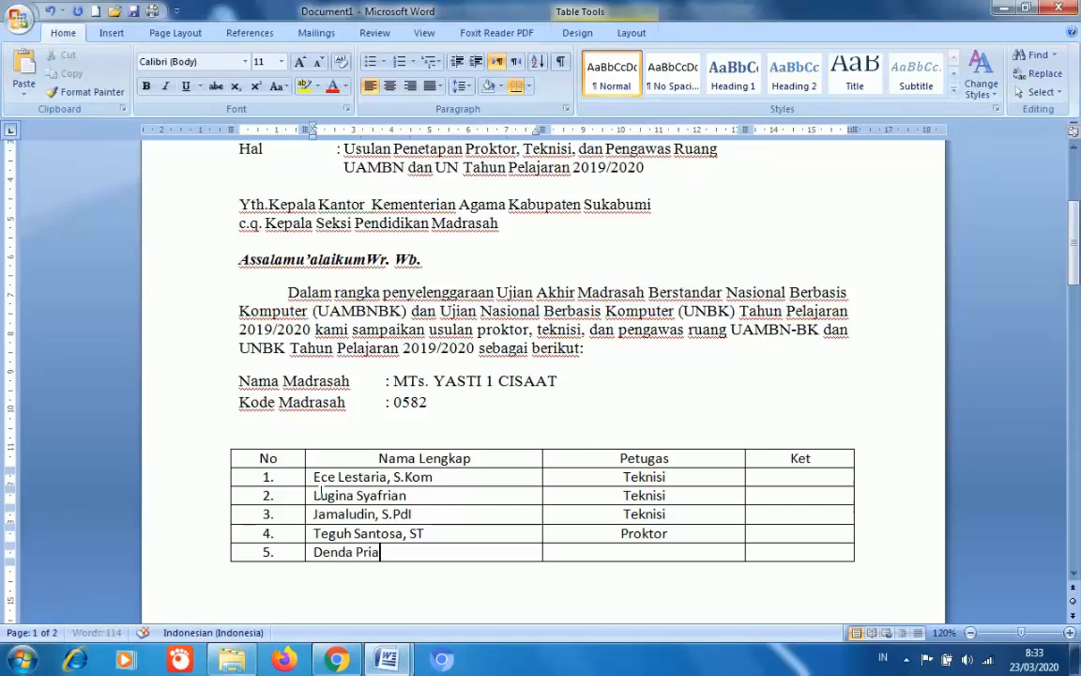
pyautogui.press('Tab')
pyautogui.write('Pro')
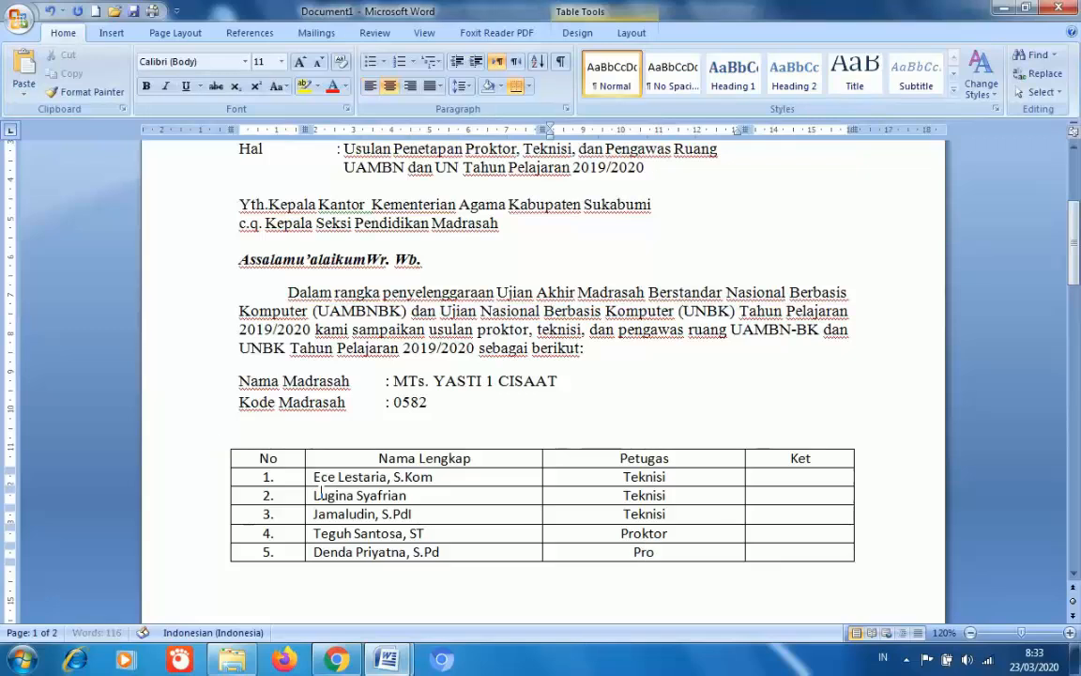
pyautogui.write('ktor')
pyautogui.press('Tab')
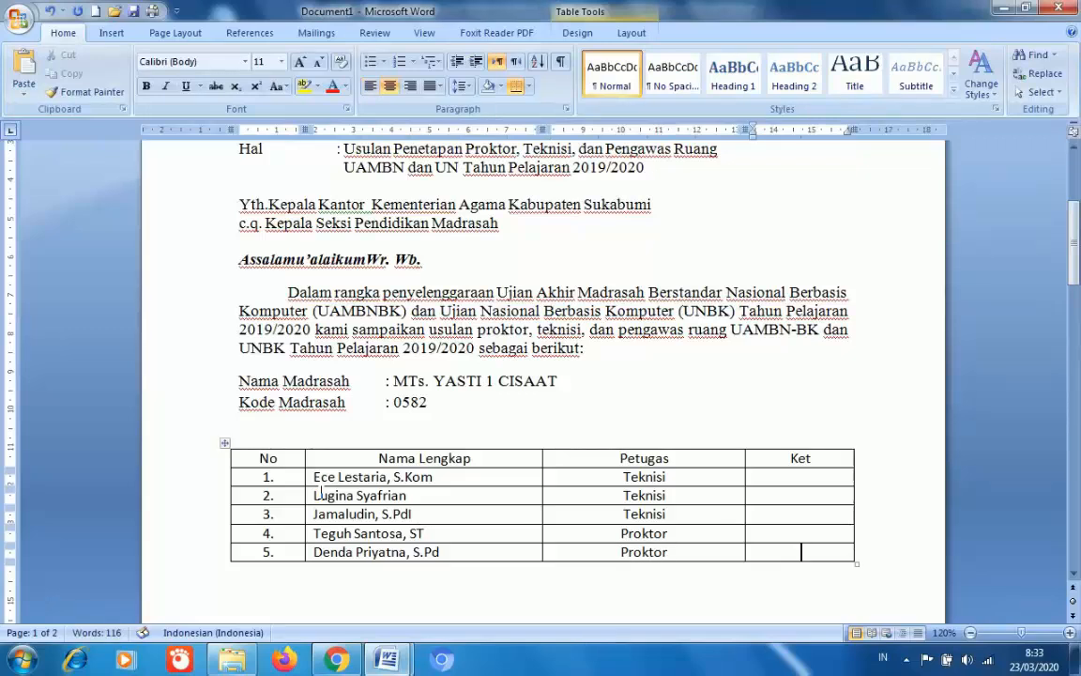
# - Add rows 6 and 7, each with its number, a staff name and the duty Proktor
pyautogui.press('Tab')
pyautogui.write('6.')
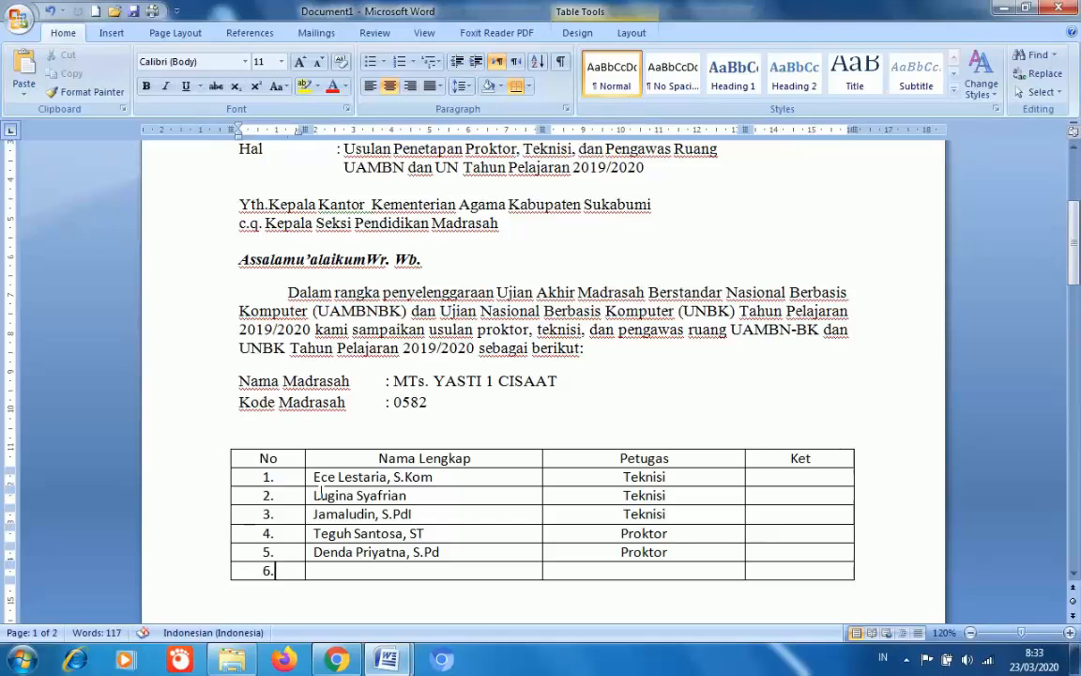
pyautogui.press('Tab')
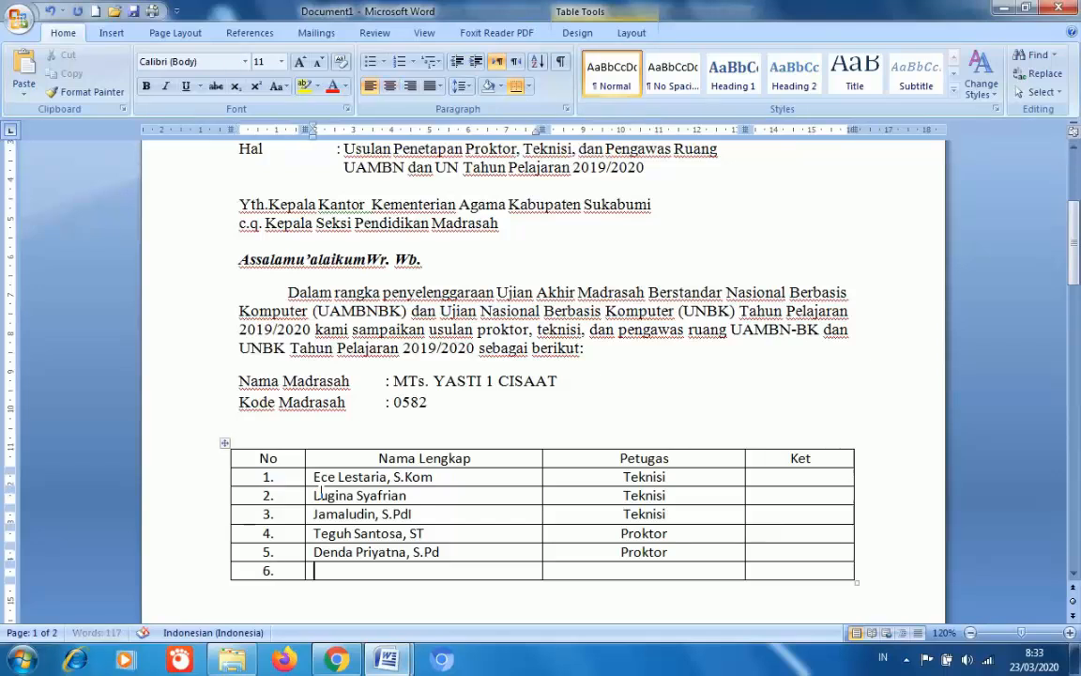
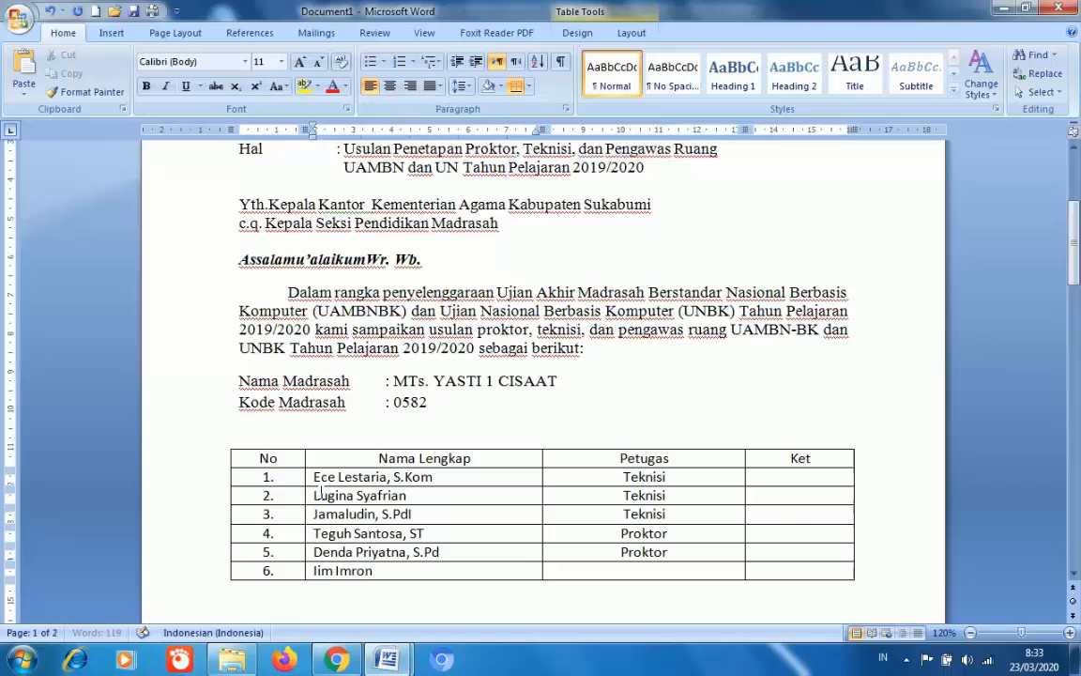
pyautogui.write(', S.Ag')
pyautogui.press('Tab')
pyautogui.write('Proktor')
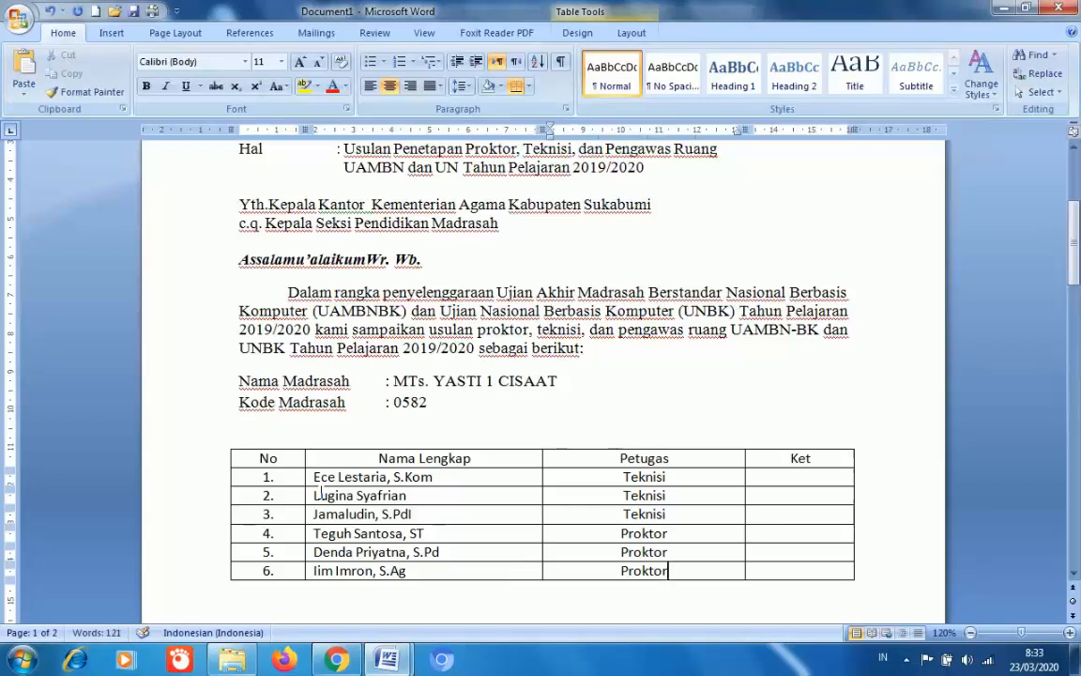
pyautogui.press('Tab')
pyautogui.press('Tab')
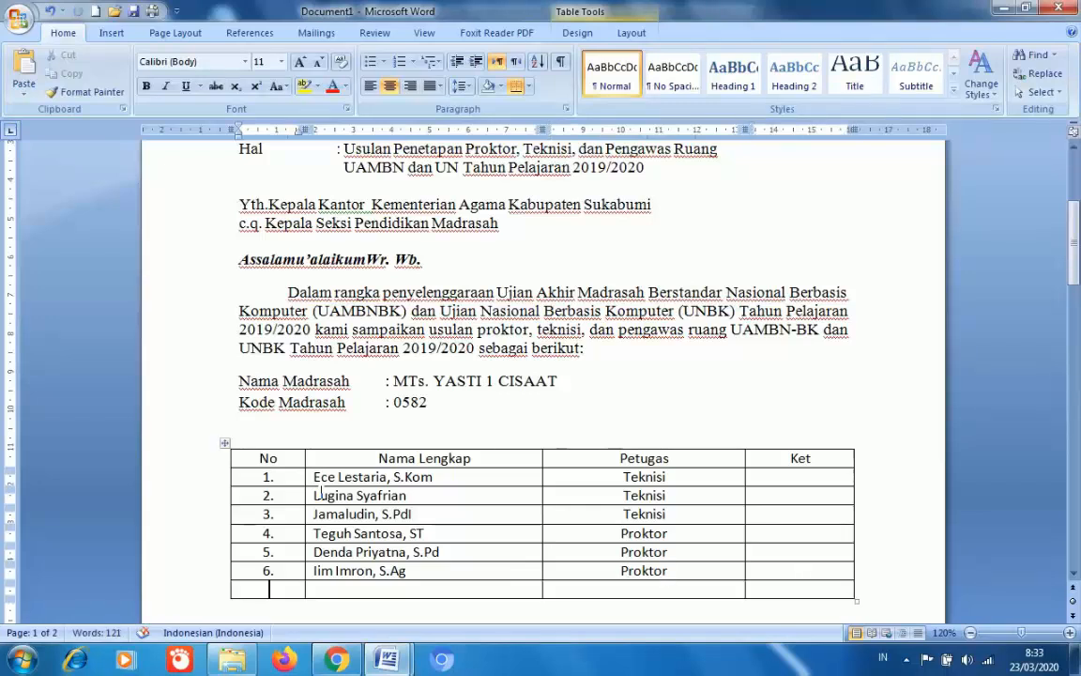
pyautogui.write('7.')
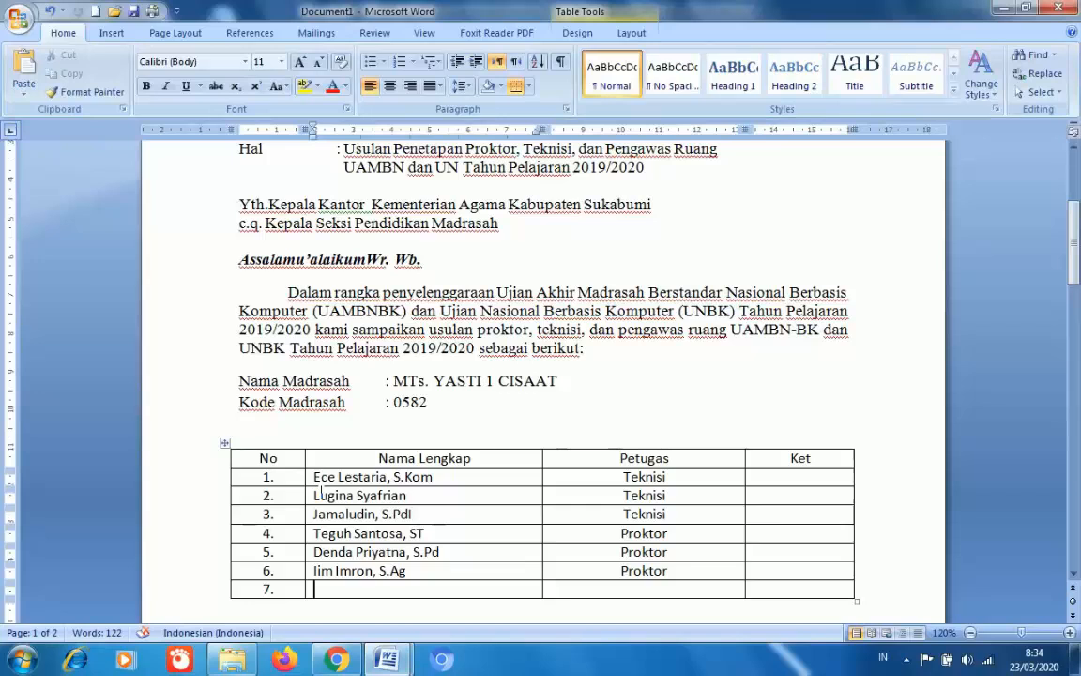
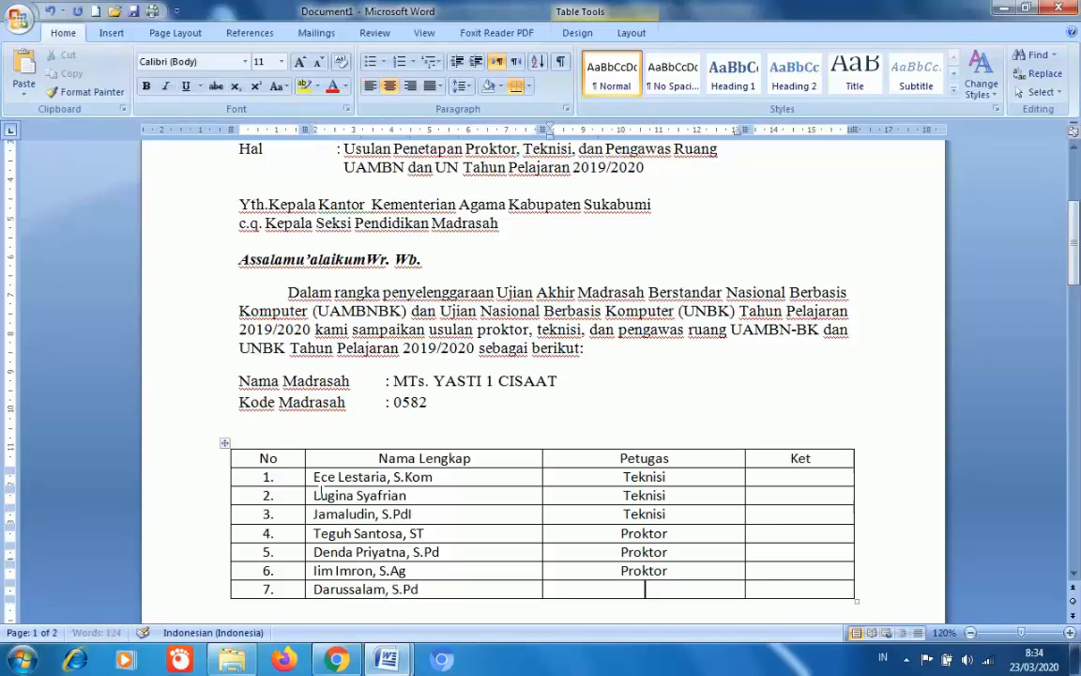
pyautogui.press('Tab')
pyautogui.write('Proktor')
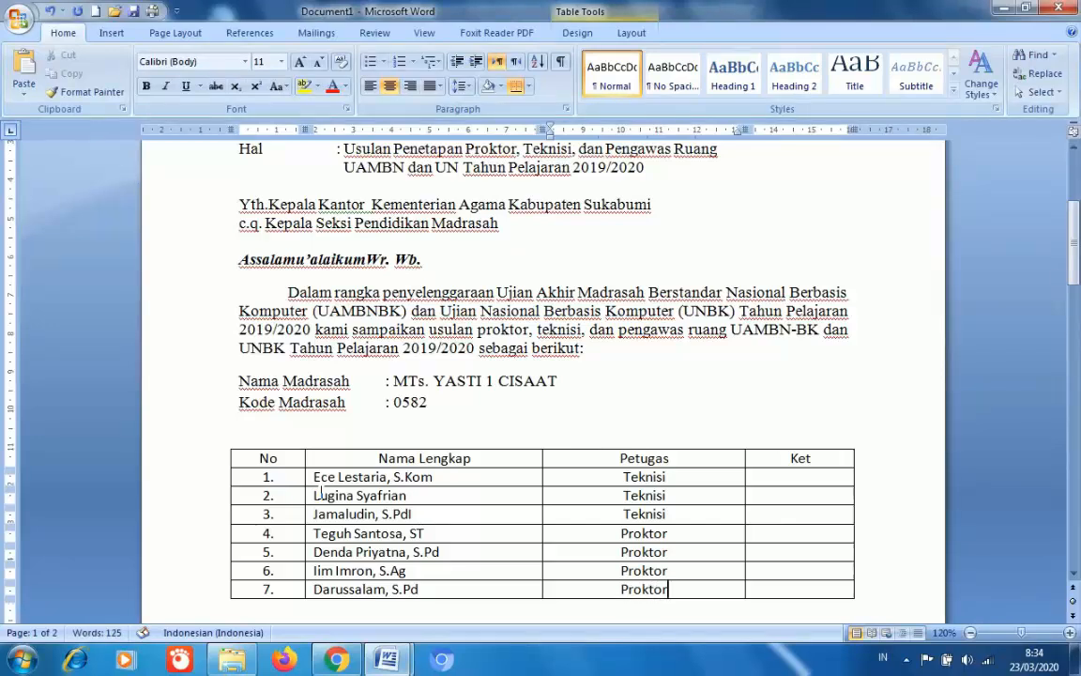
# - Add row 8 with a staff name and Pengawas, then start row 9 numbered 9
pyautogui.press('Tab')
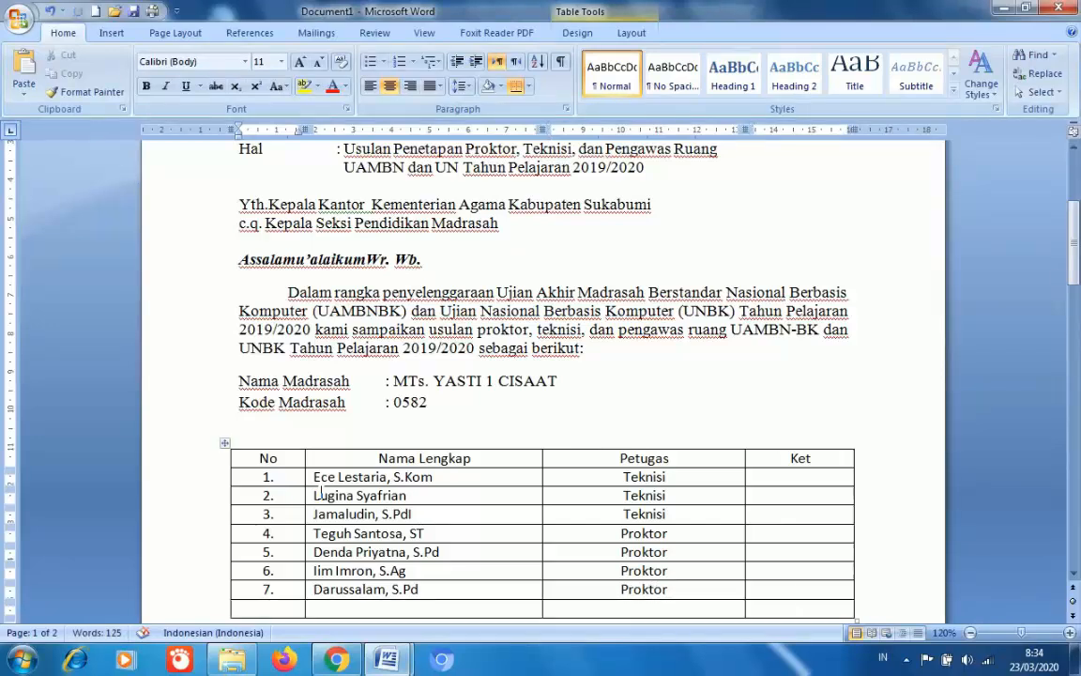
pyautogui.write('8.')
pyautogui.press('Tab')
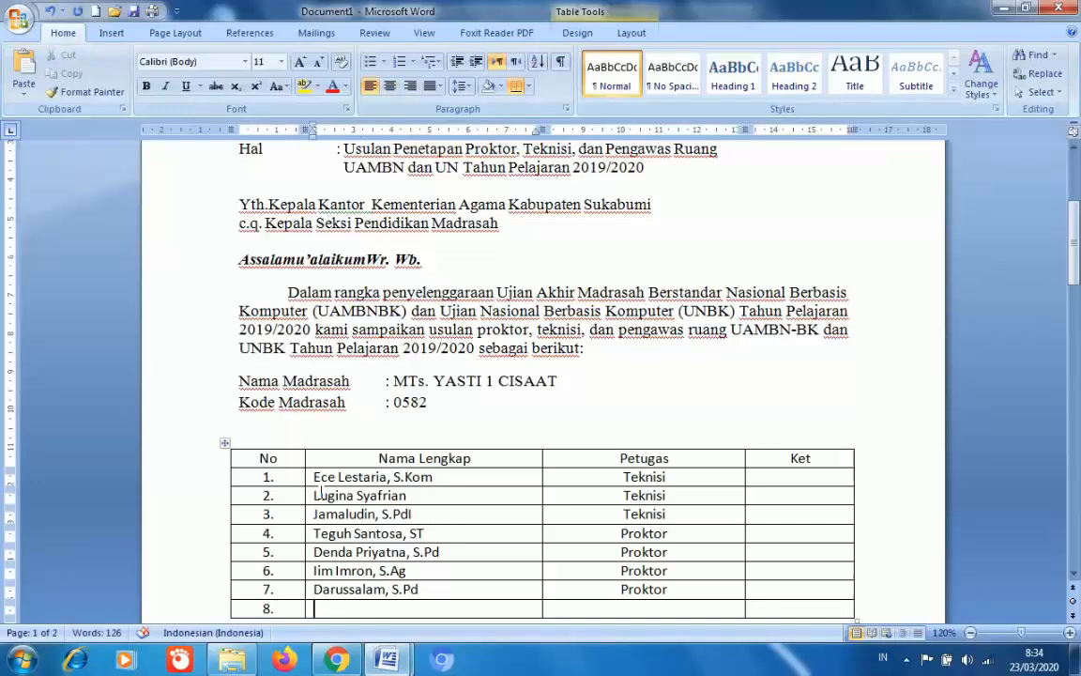
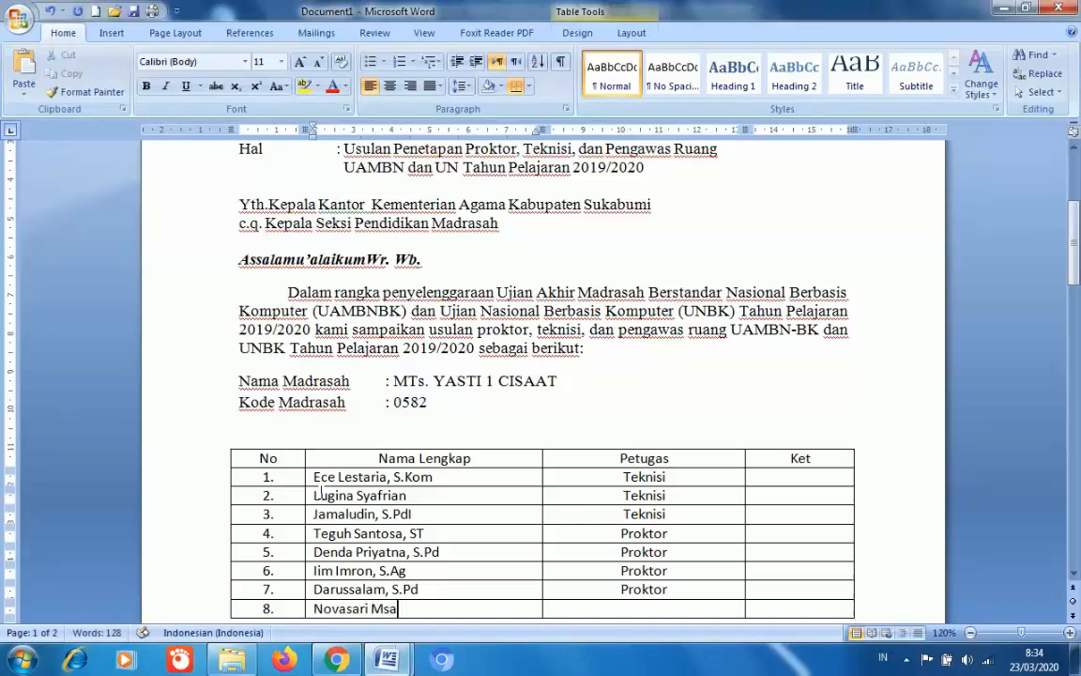
pyautogui.press('Tab')
pyautogui.write('Pengawas')
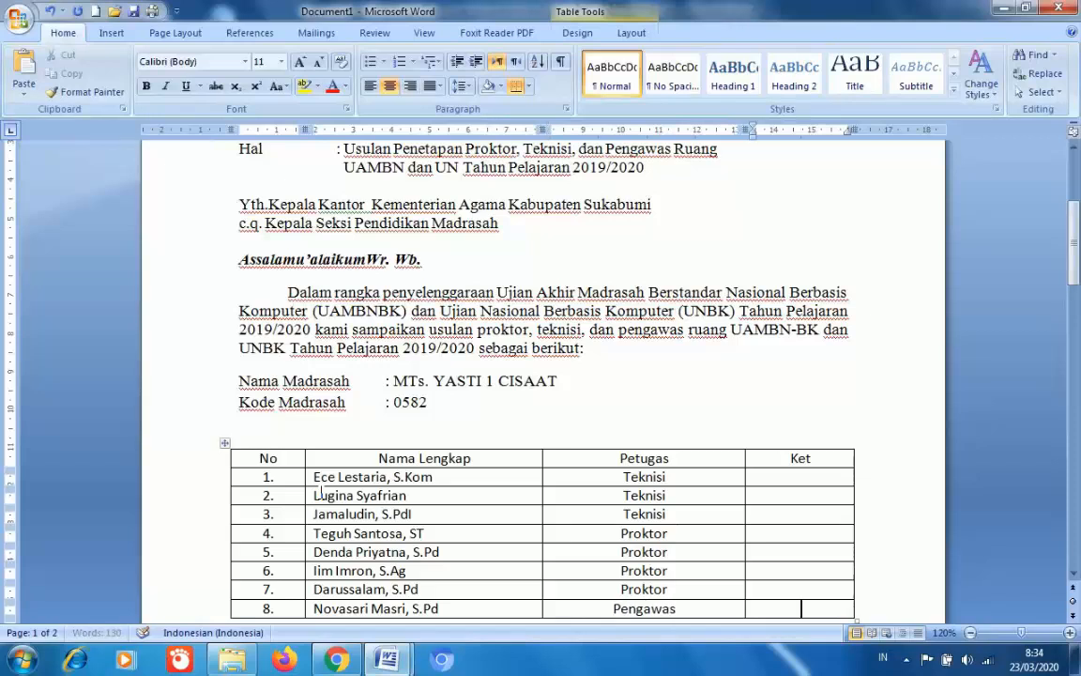
pyautogui.press('Tab')
pyautogui.press('Tab')
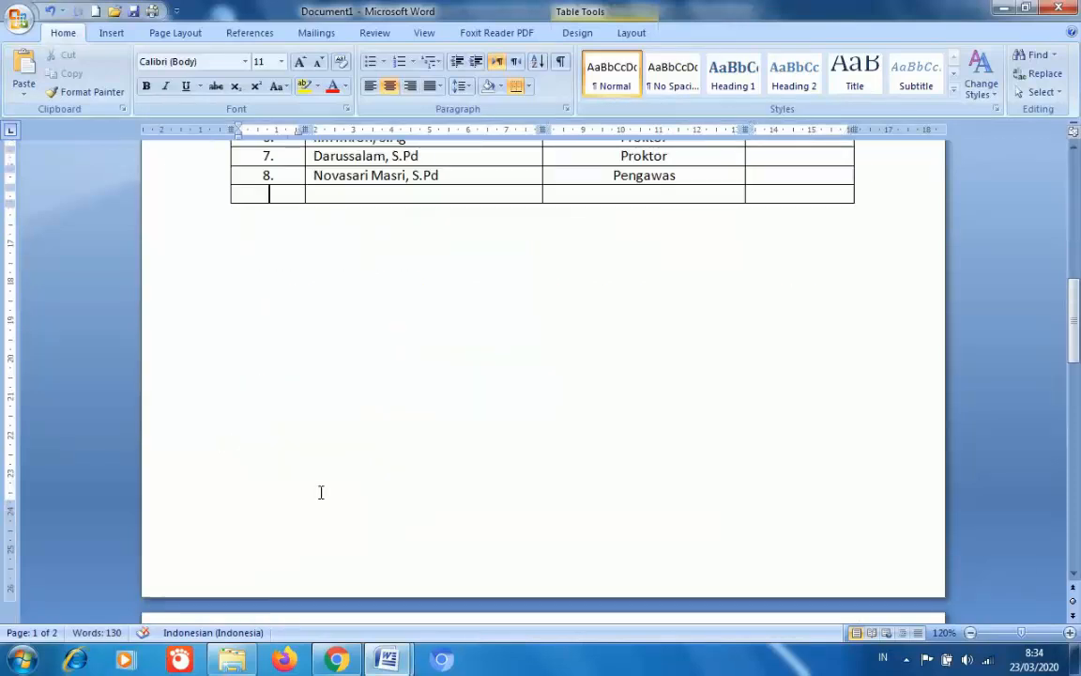
pyautogui.write('9.')
# - Fill row 9 with a staff name (S.PdI) and the duty Pengawas
pyautogui.moveTo(1076, 326); pyautogui.dragTo(1078, 271)
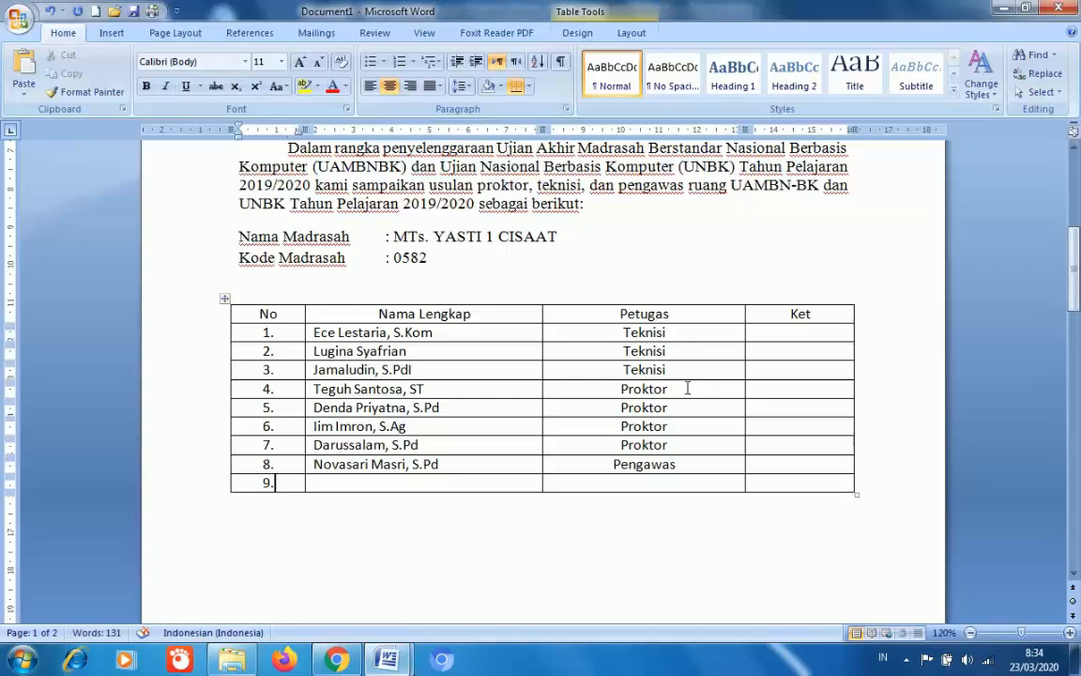
pyautogui.press('Tab')
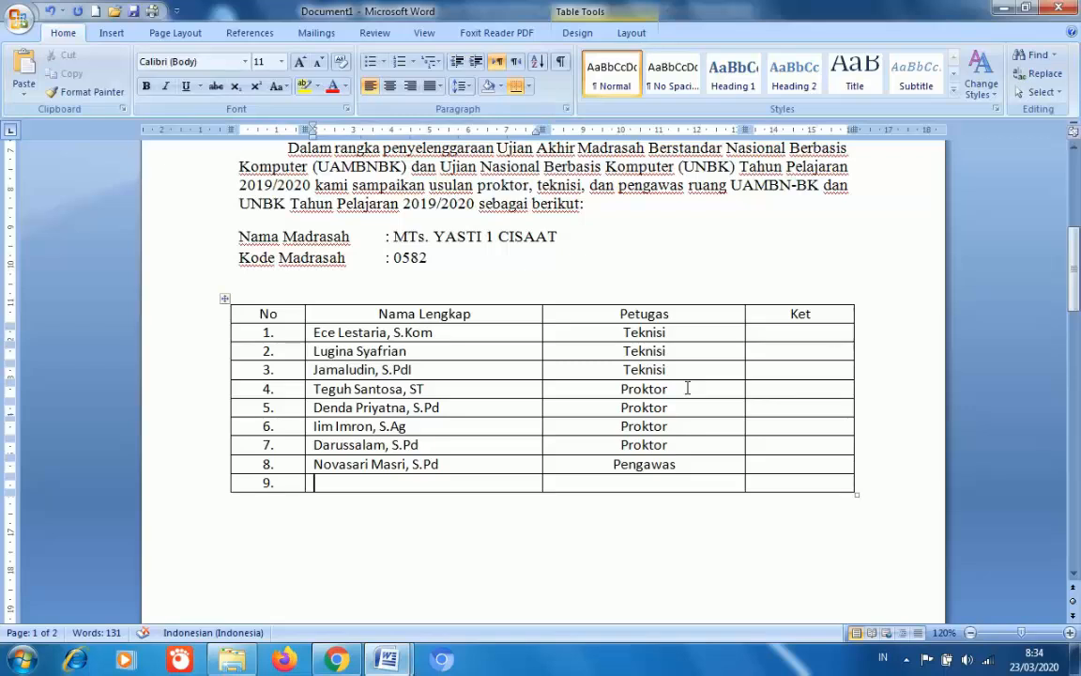
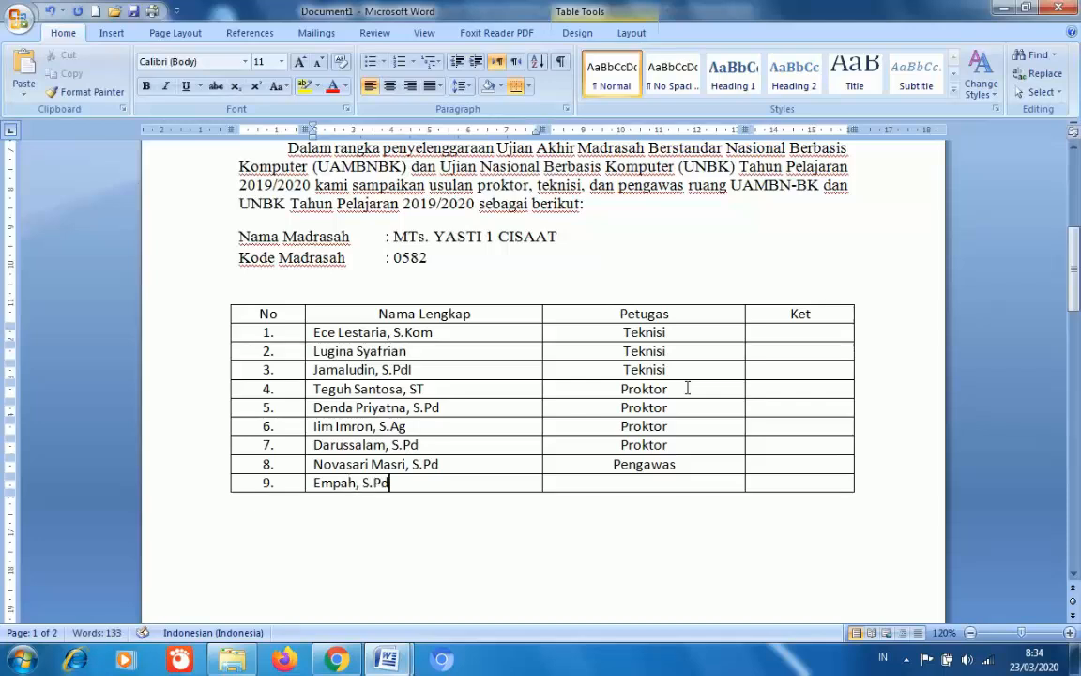
pyautogui.press('Tab')
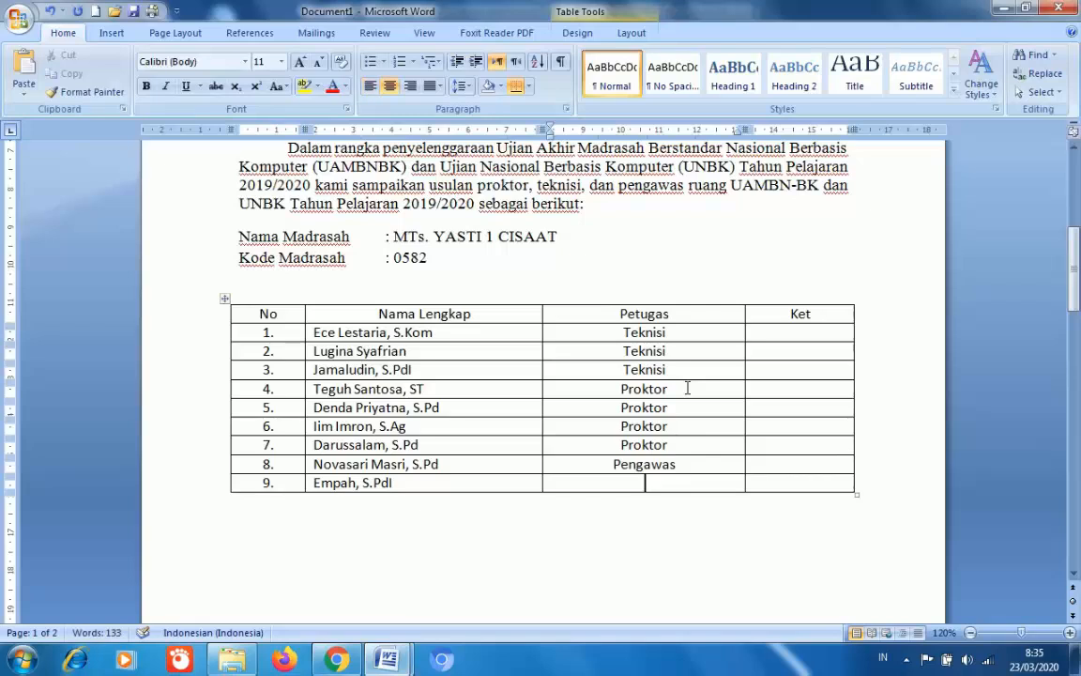
pyautogui.write('Pengawas')
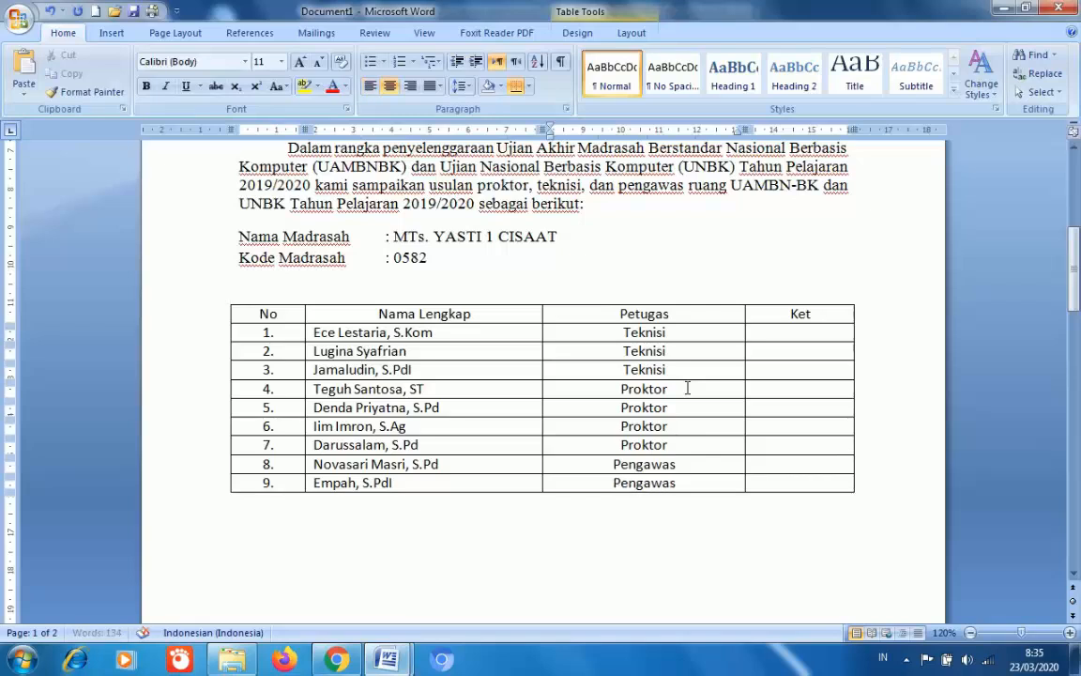
pyautogui.press('Tab')
# - Add row 10 numbered 10. with a staff name (S.PdI) and Pengawas
pyautogui.press('Tab')
pyautogui.write('10.')
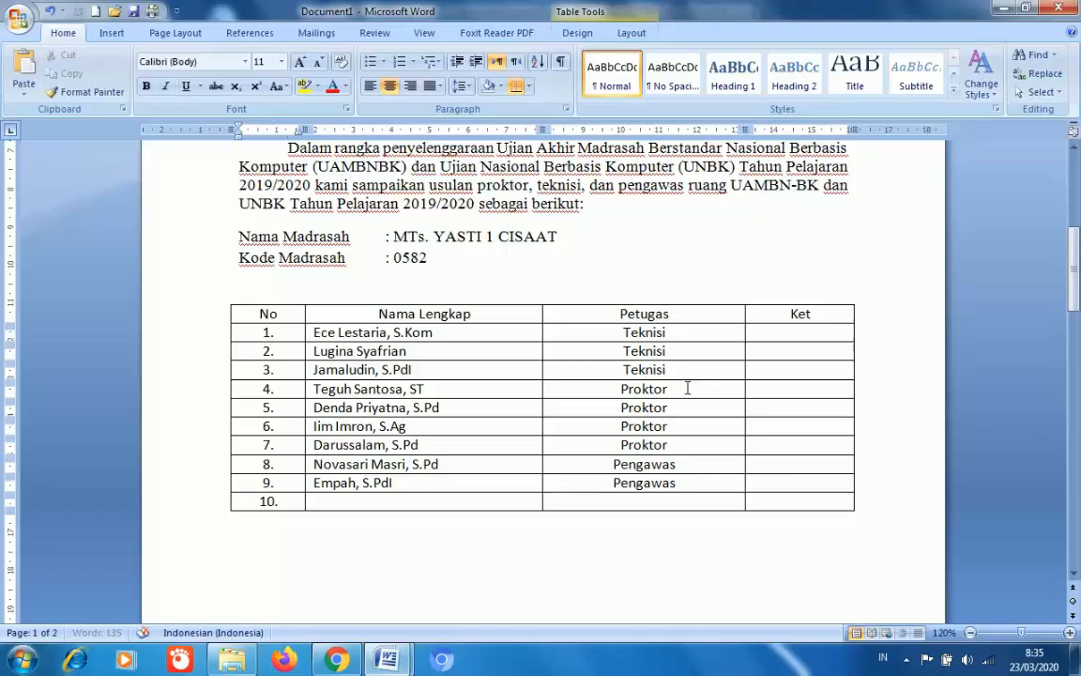
pyautogui.press('Tab')
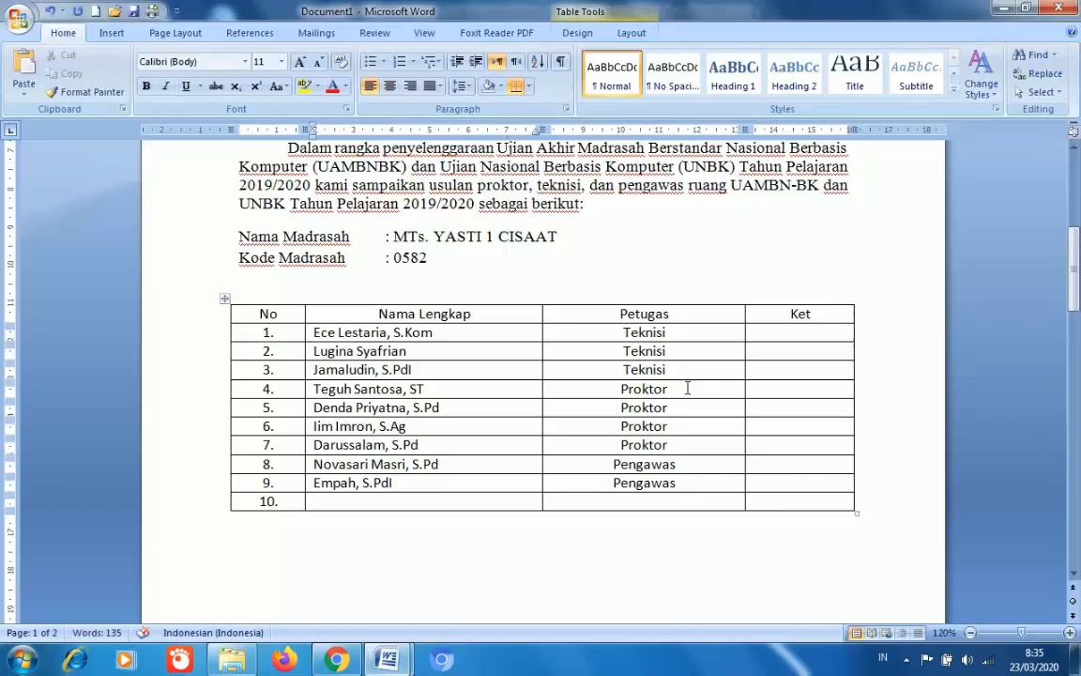
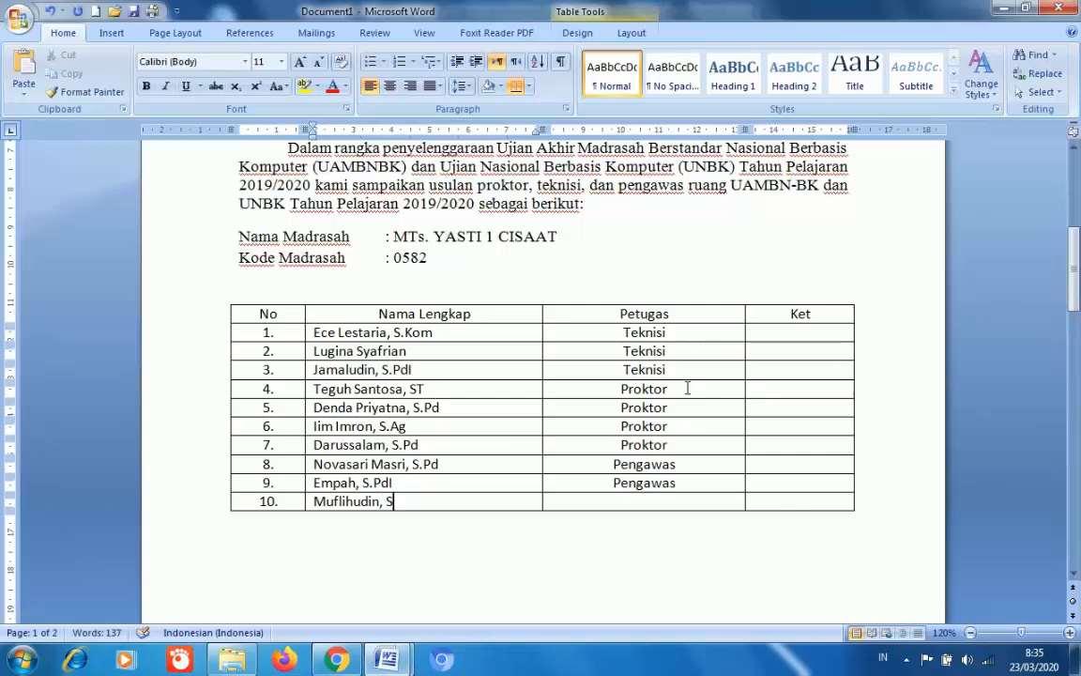
pyautogui.press('Tab')
pyautogui.write('Pe')
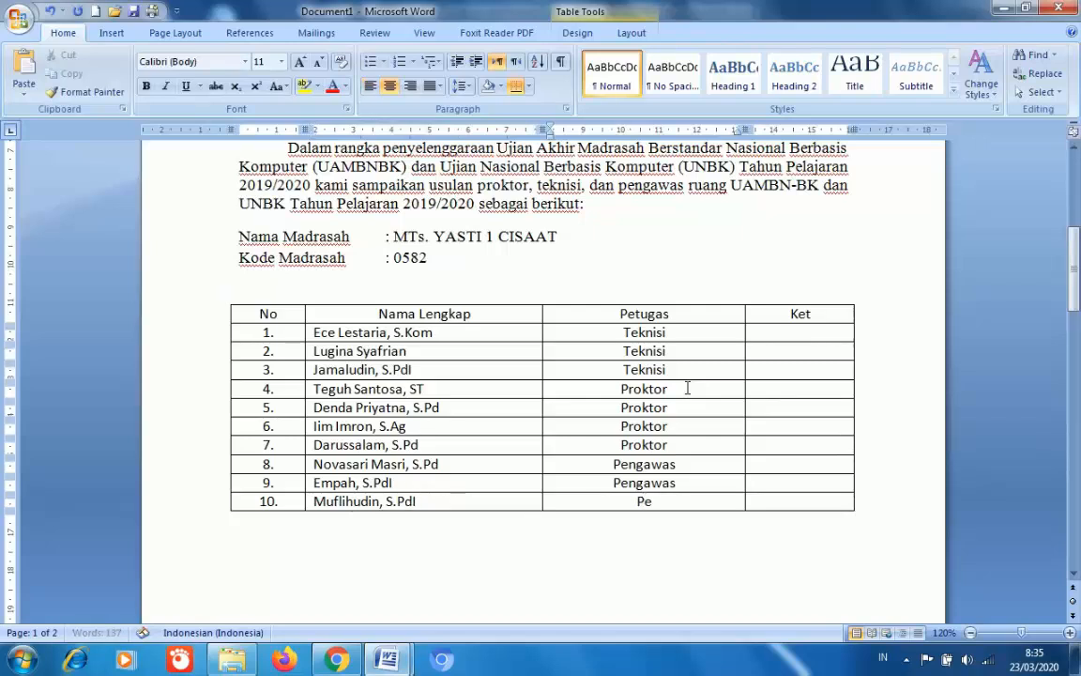
pyautogui.write('ngawas')
pyautogui.press('Tab')
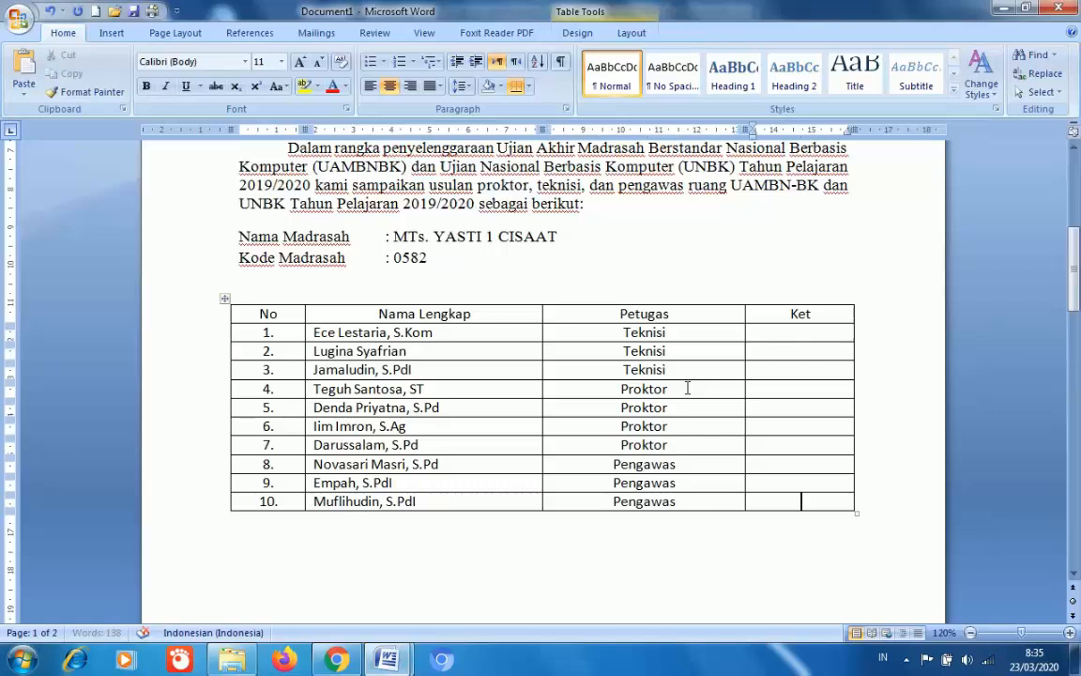
# - Add row 11 numbered 11. with a staff name and Pengawas, and remove the extra empty row
pyautogui.press('Tab')
pyautogui.write('11')
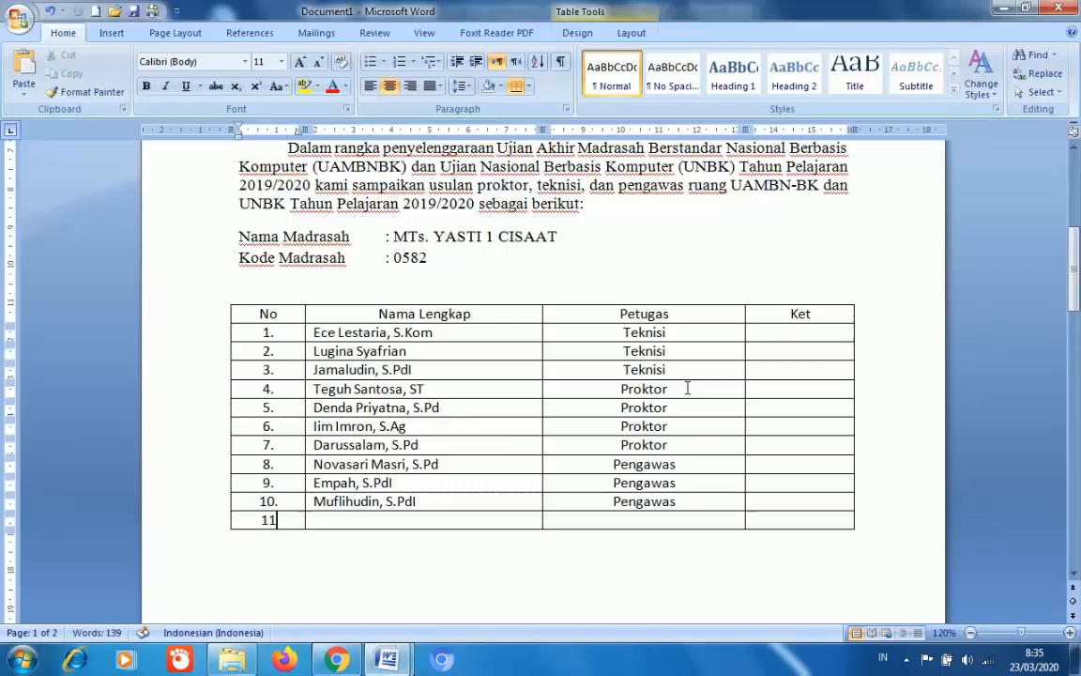
pyautogui.press('Tab')
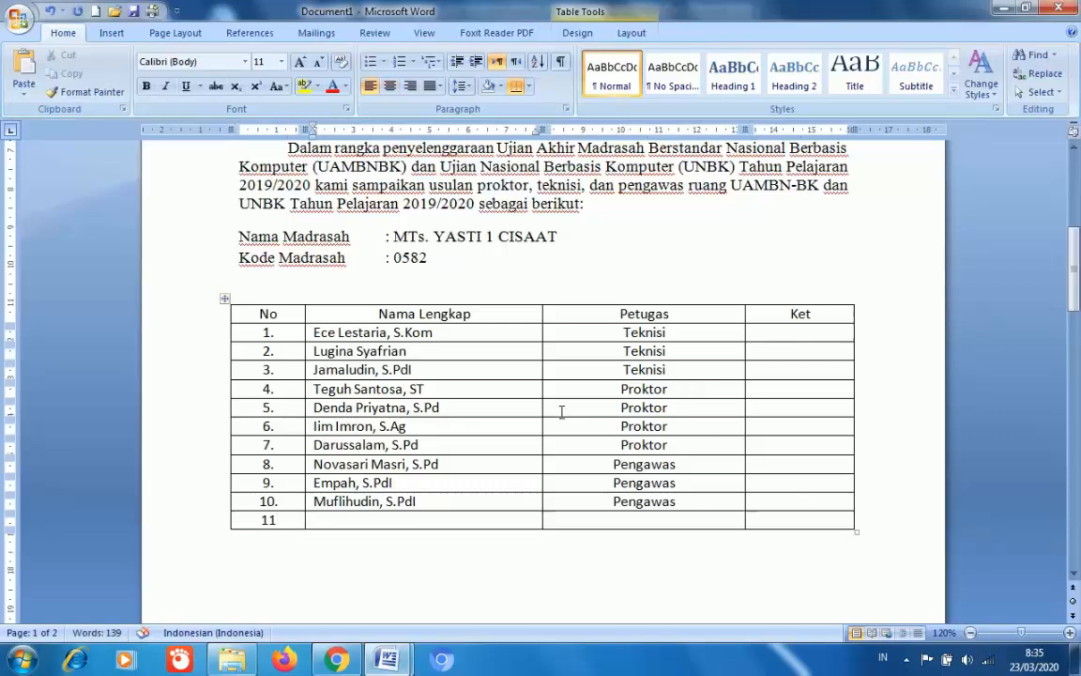
pyautogui.click(279, 519)
pyautogui.write('.')
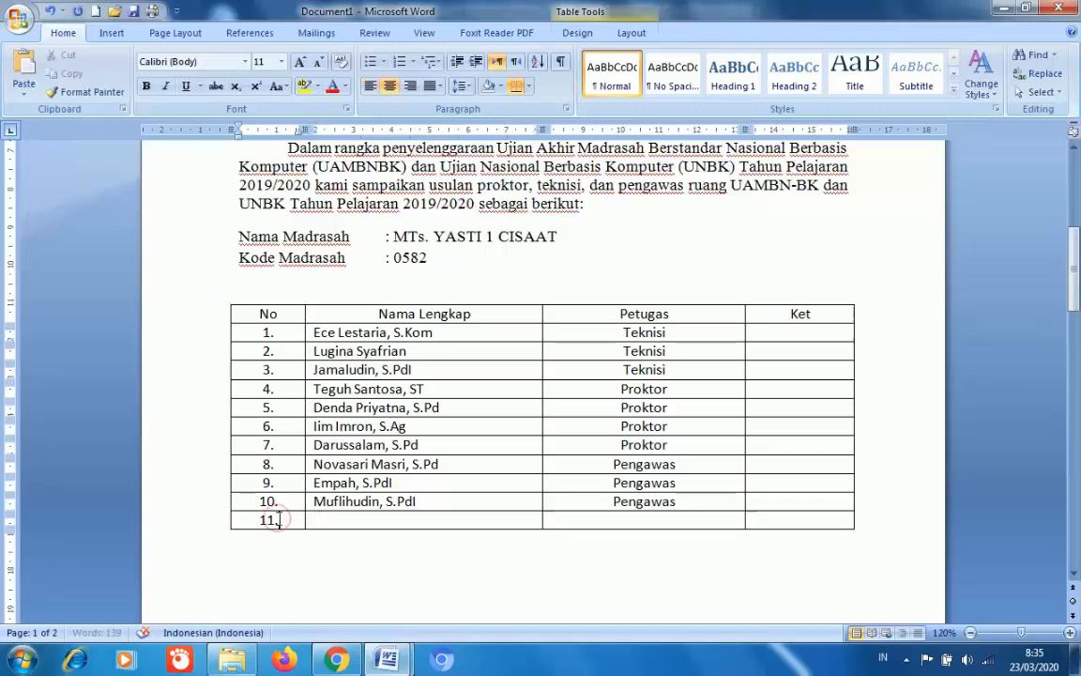
pyautogui.press('Tab')
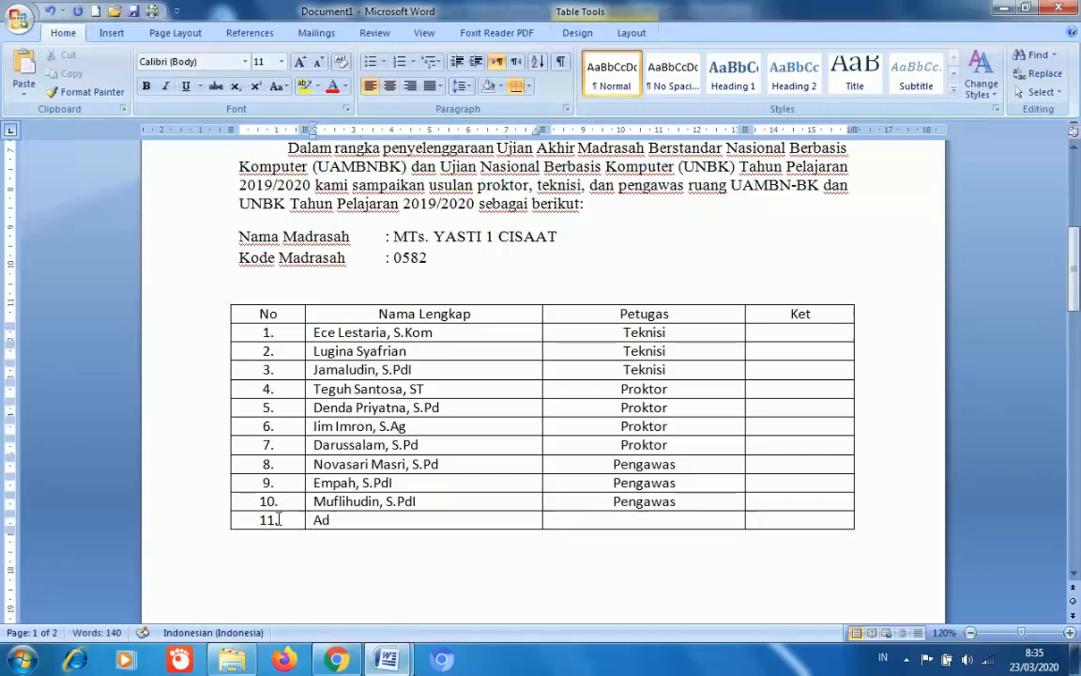
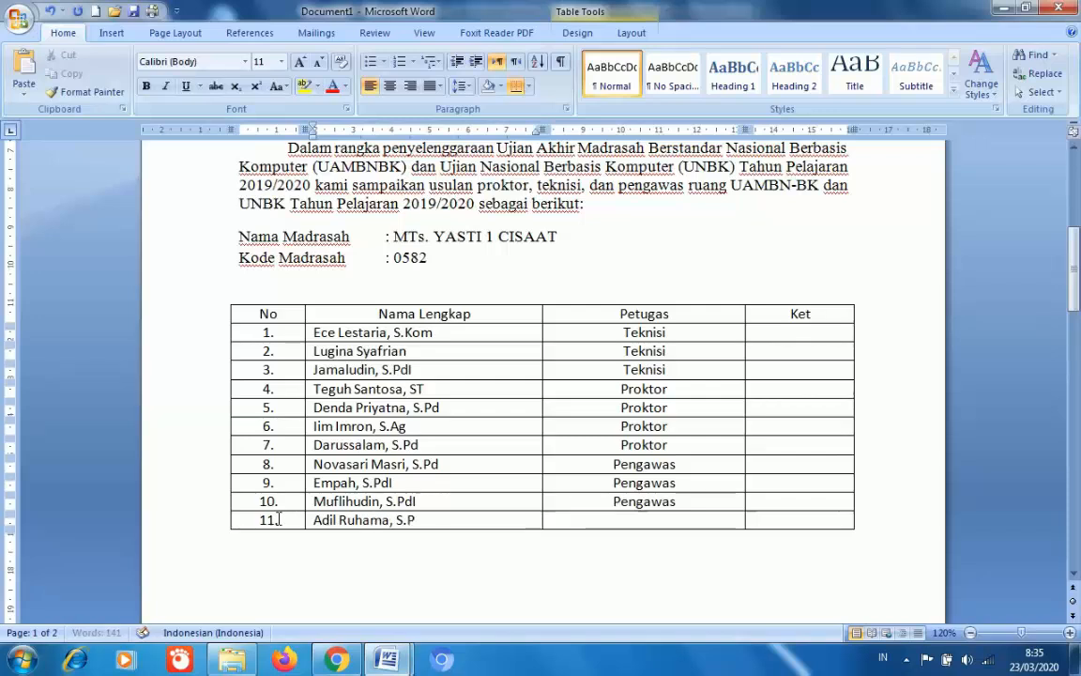
pyautogui.press('Tab')
pyautogui.write('Pe')
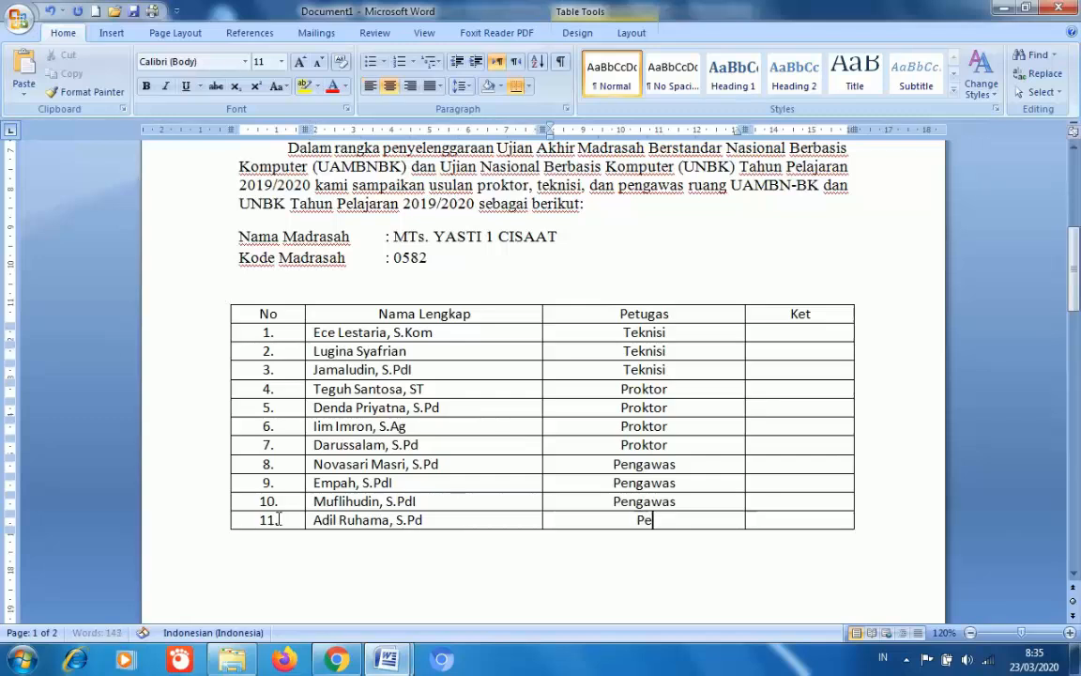
pyautogui.write('ngawas')
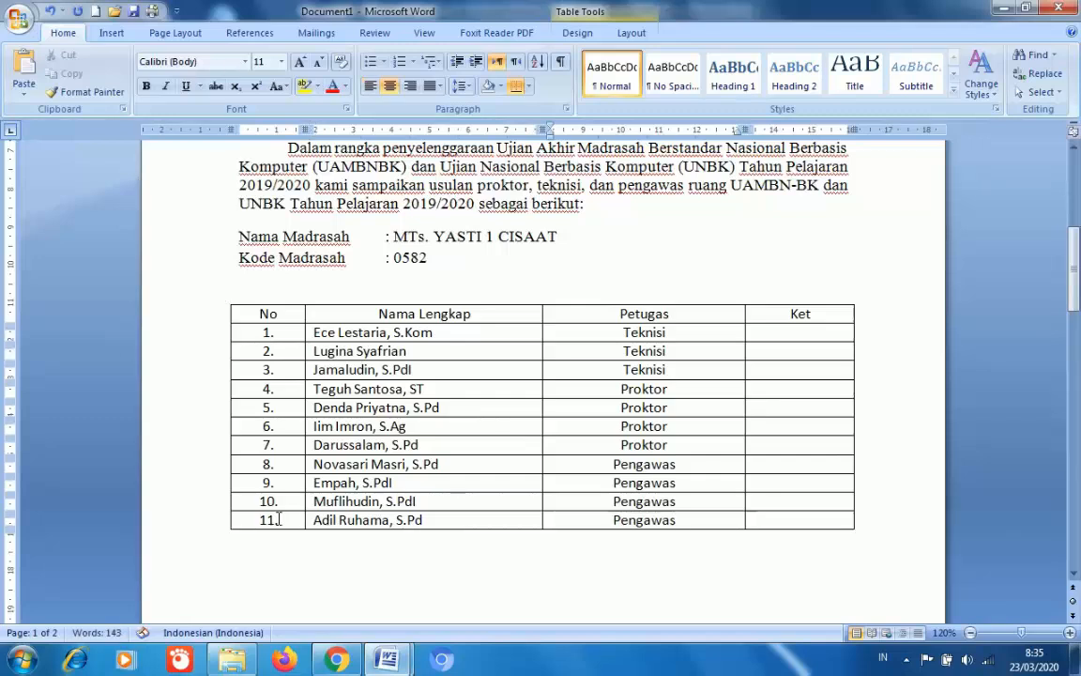
pyautogui.press('Tab')
pyautogui.press('Tab')
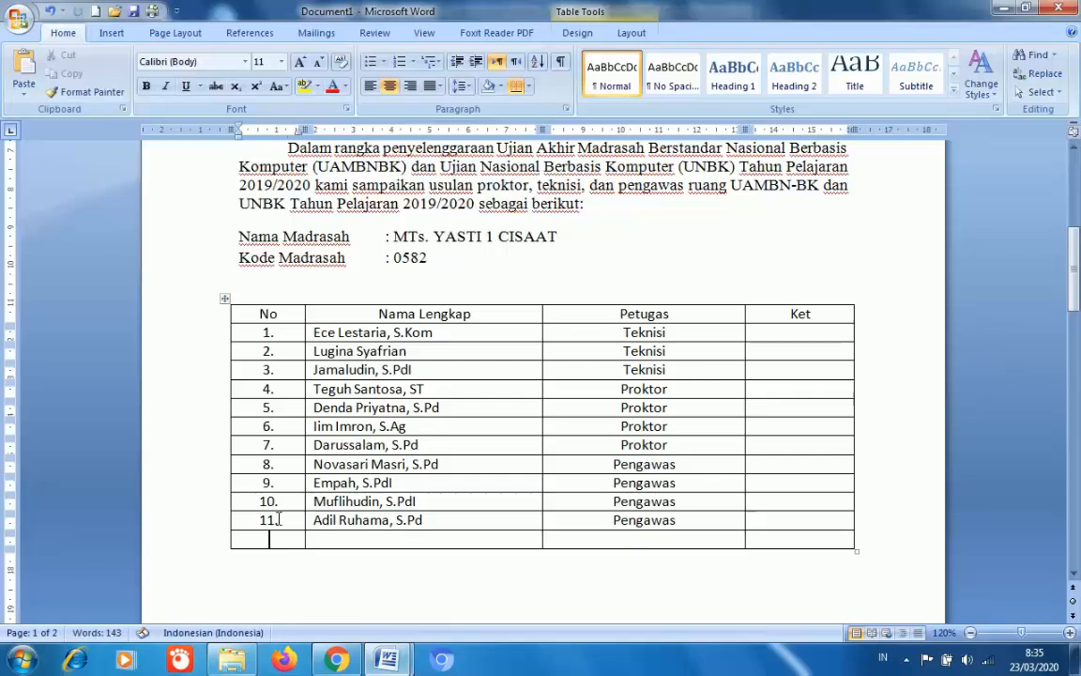
pyautogui.hotkey('ctrl', 'z')
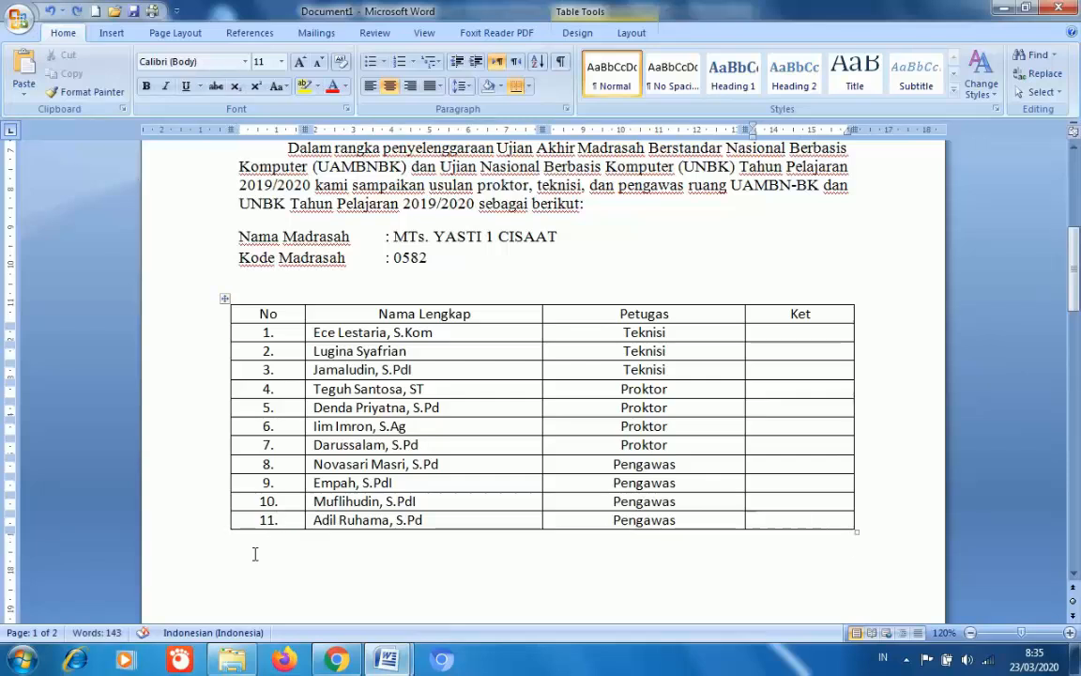
# - Under the table, type 'Demikian surat ini kami sampaikan, atas waktu dan perhatiannya kami ucapkan terimakasih' and start a new line
pyautogui.click(254, 553)
pyautogui.press('Return')
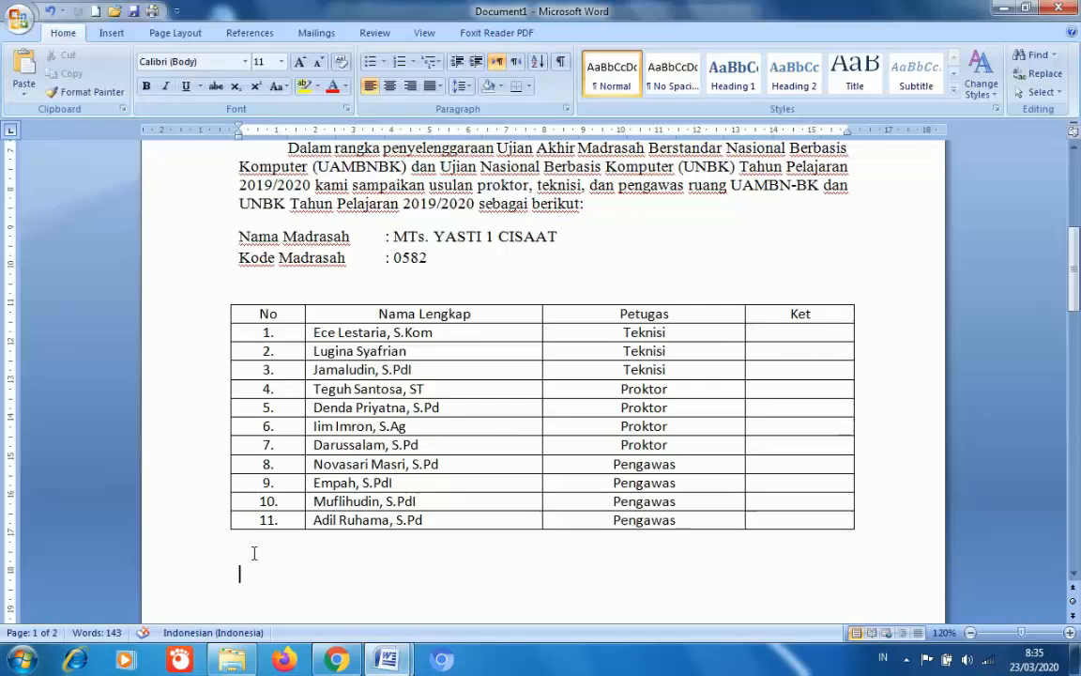
pyautogui.write('Demikian surat ini kam')
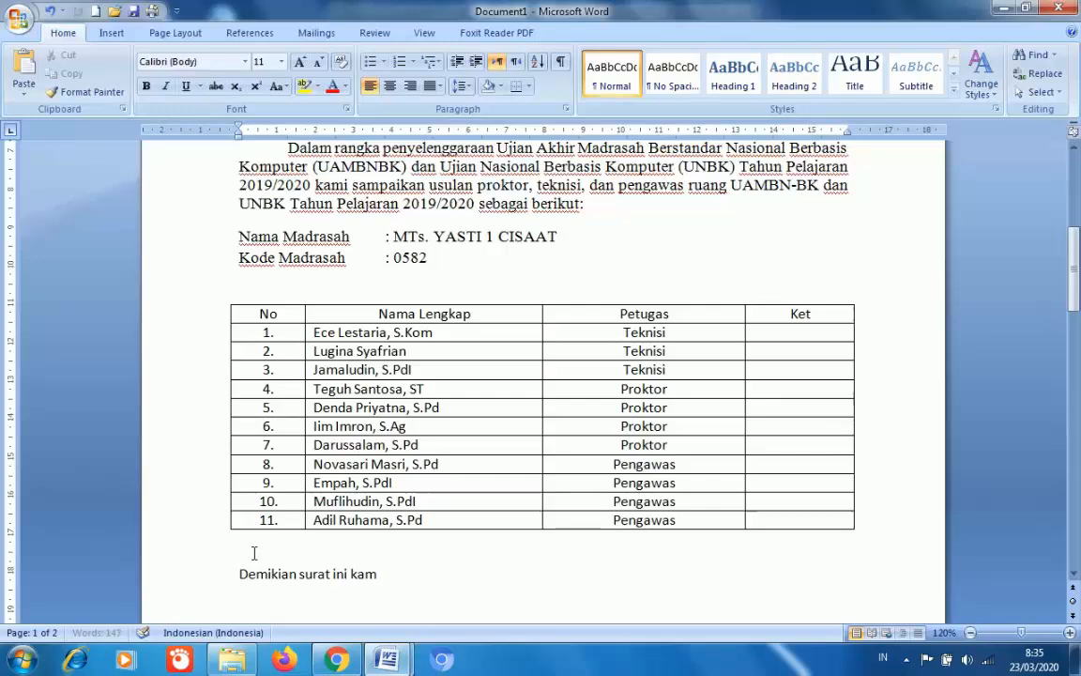
pyautogui.write('i sampaik')
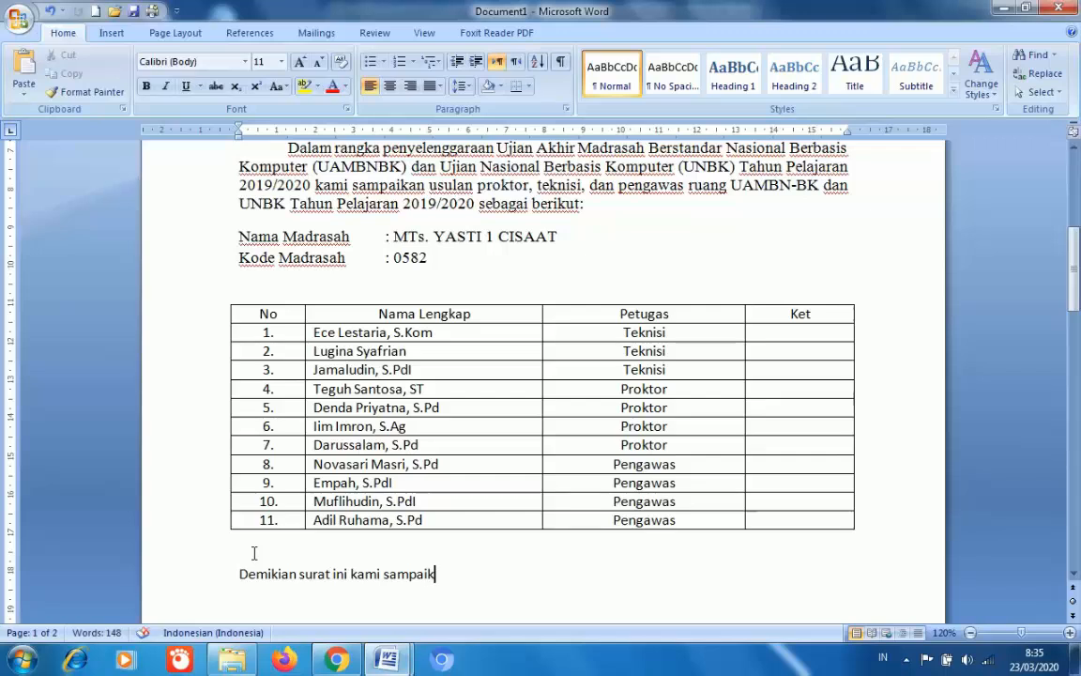
pyautogui.write('an, atas')
pyautogui.write(' per')
pyautogui.press('BackSpace')
pyautogui.press('BackSpace')
pyautogui.write('wakt')
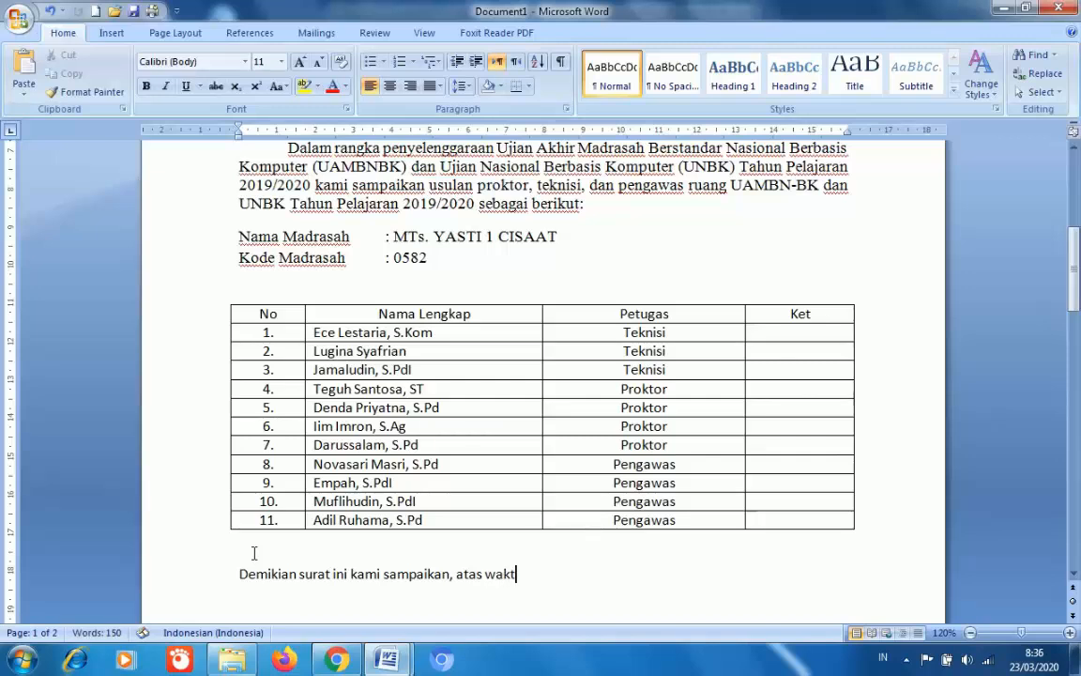
pyautogui.write('u dan pe')
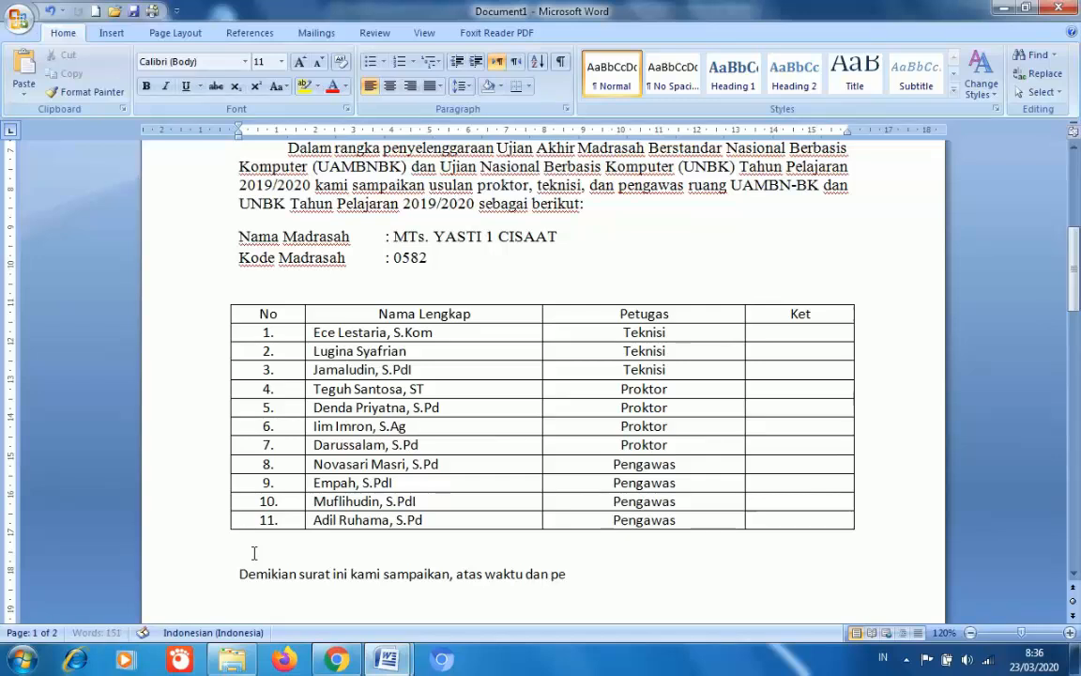
pyautogui.write('rhatiann')
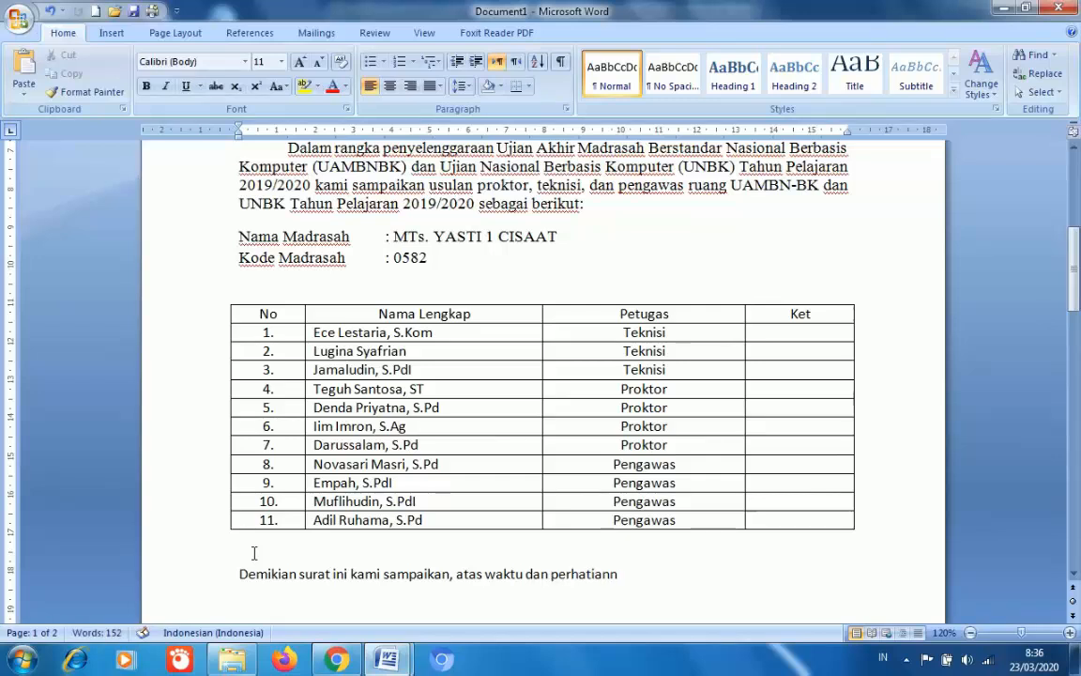
pyautogui.write('ya kami ')
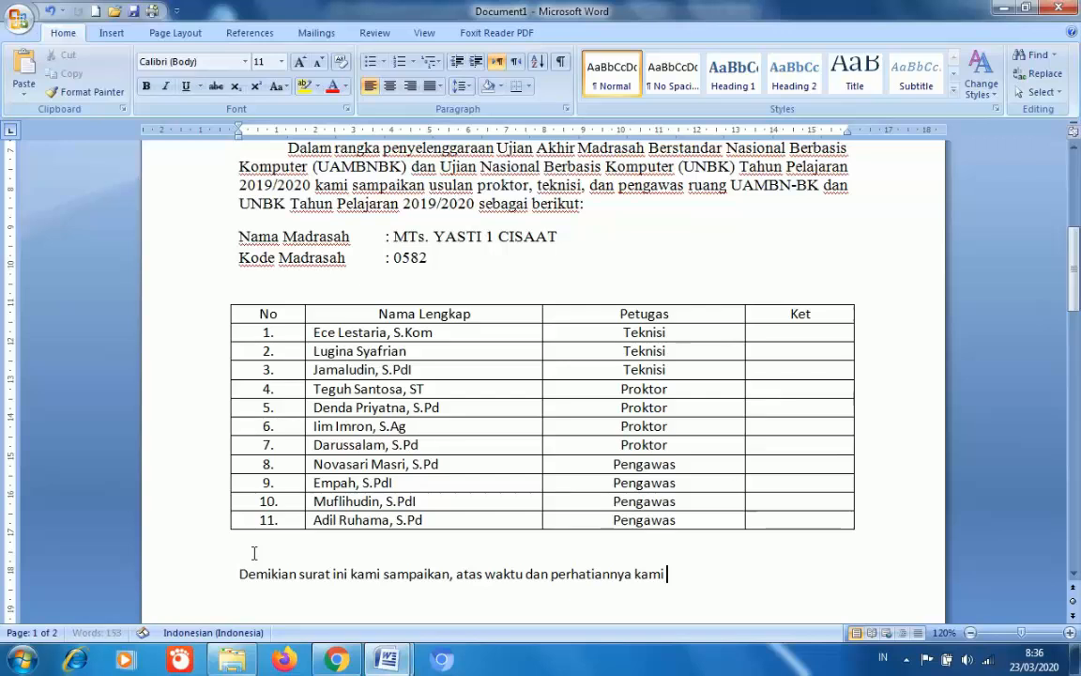
pyautogui.write('ucap')
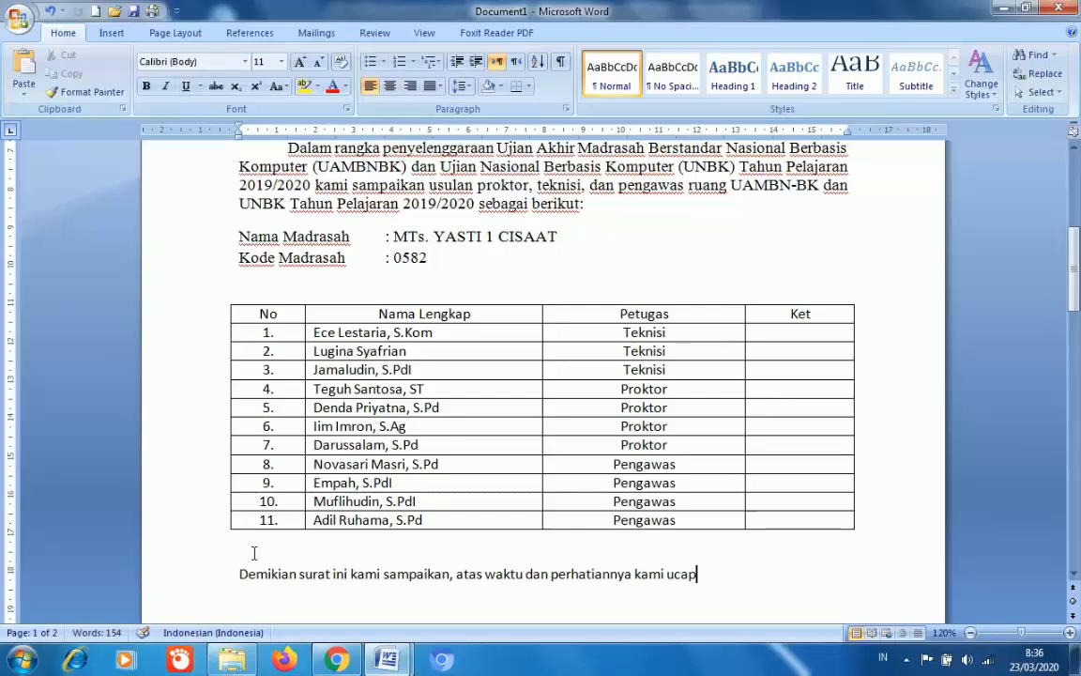
pyautogui.write('kan terim')
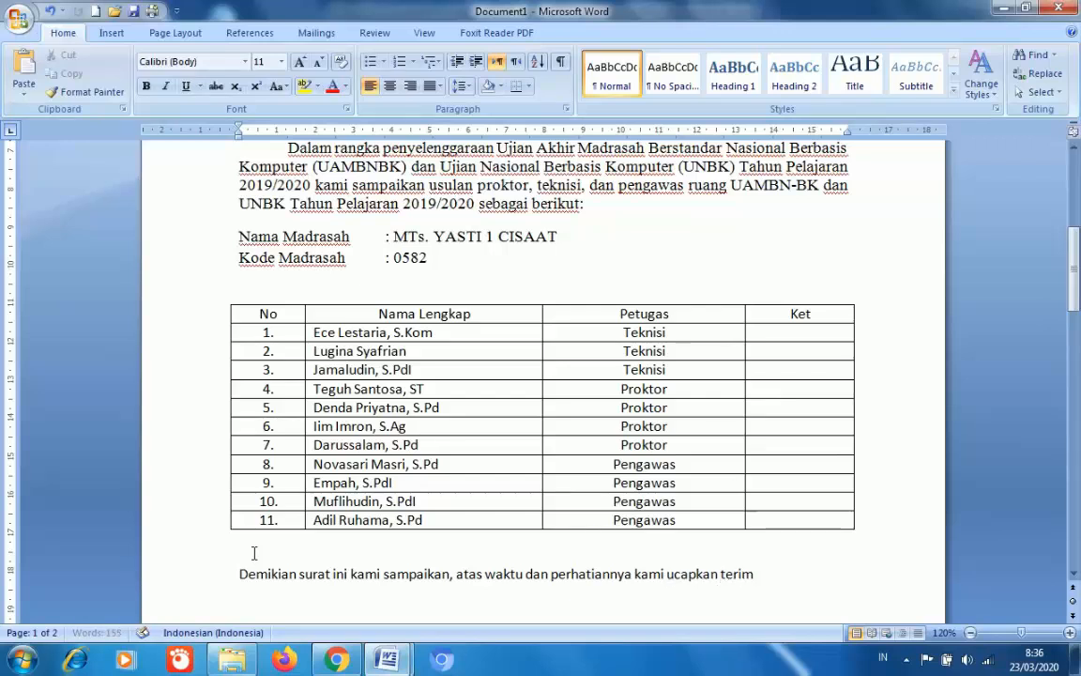
pyautogui.write('akasih')
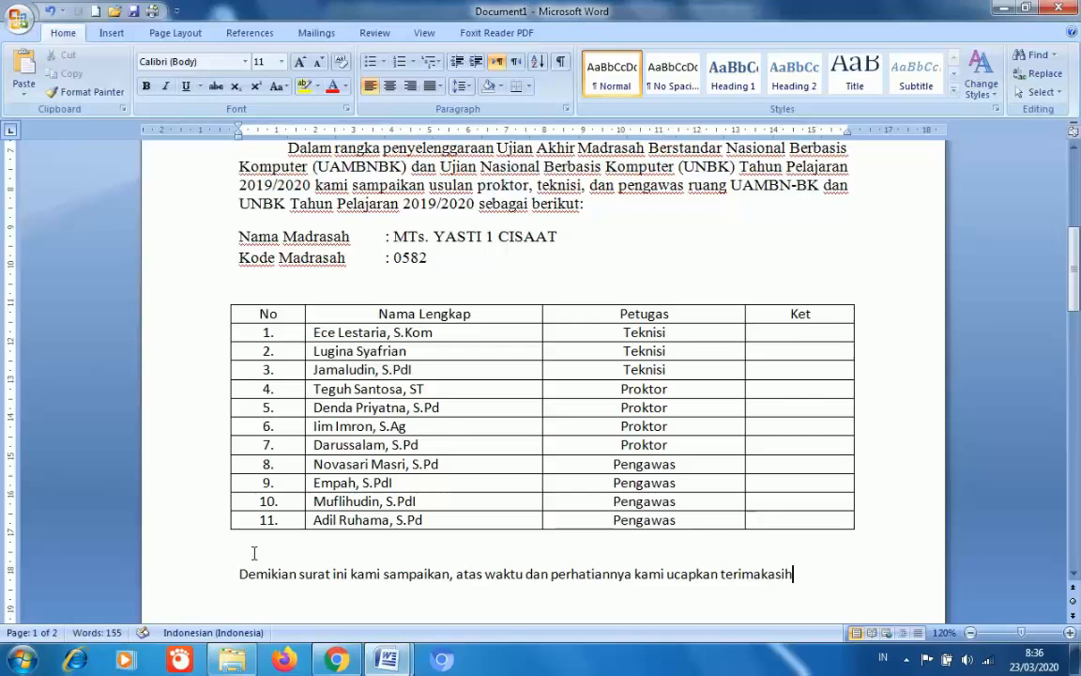
pyautogui.press('Return')
pyautogui.press('Return')
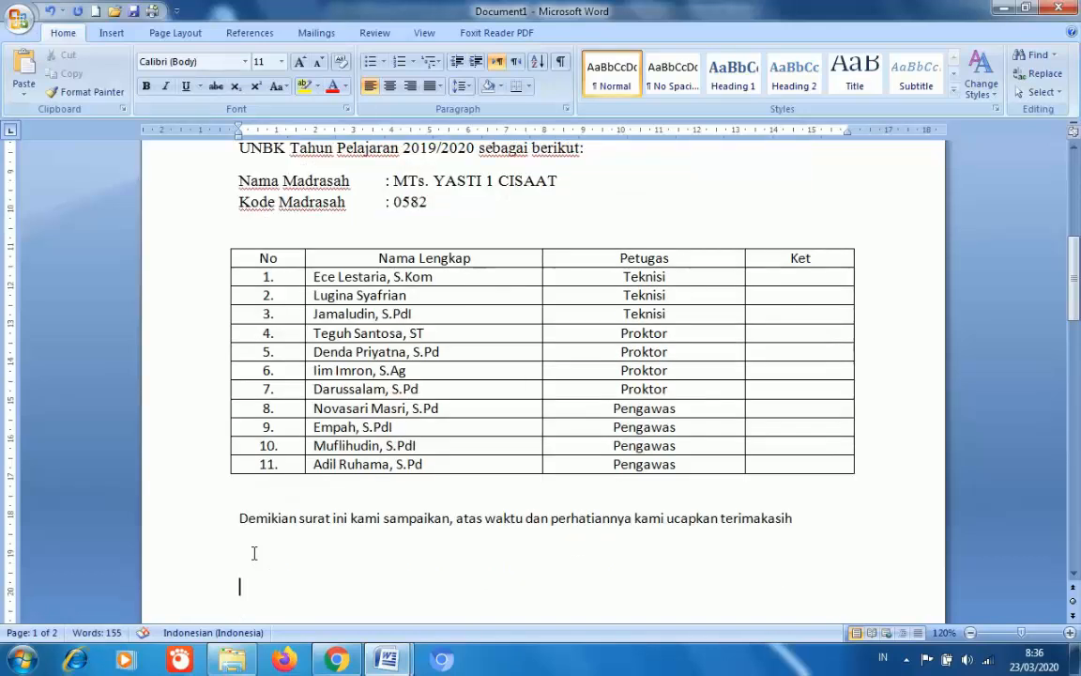
# - Type the tab-indented title 'Kepala MTsS.YASTI 1 Cisaat,' with the headmaster's name and degree beneath
pyautogui.press('Tab')
pyautogui.press('Tab')
pyautogui.press('Tab')
pyautogui.press('Tab')
pyautogui.press('Tab')
pyautogui.write('Kepala MTsS')
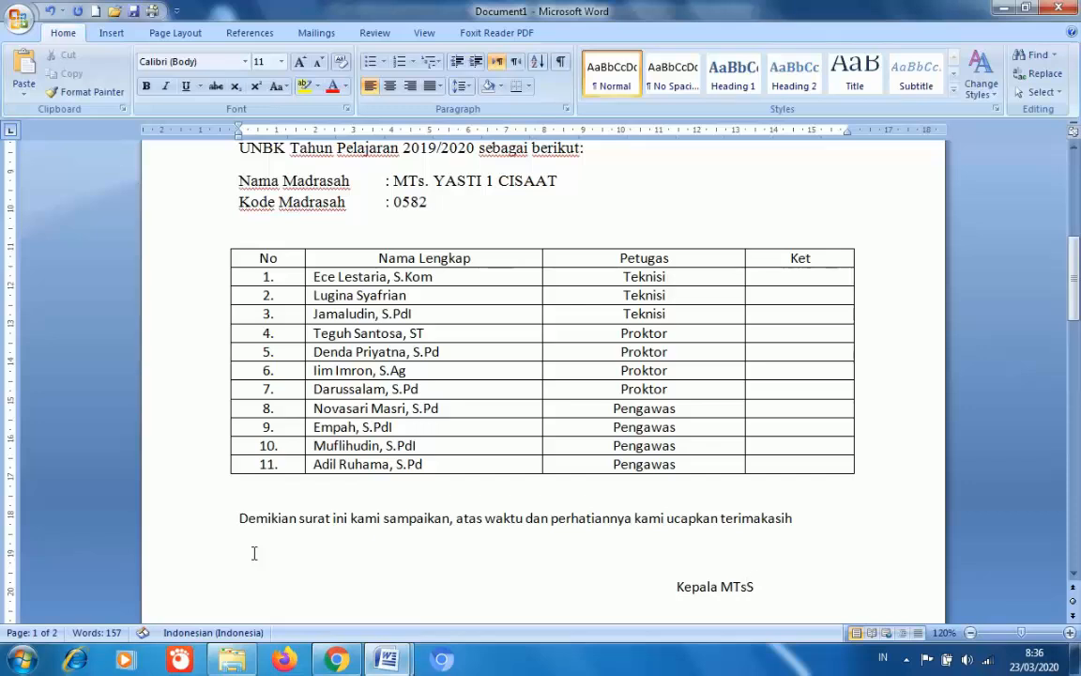
pyautogui.write('.YASTI 1')
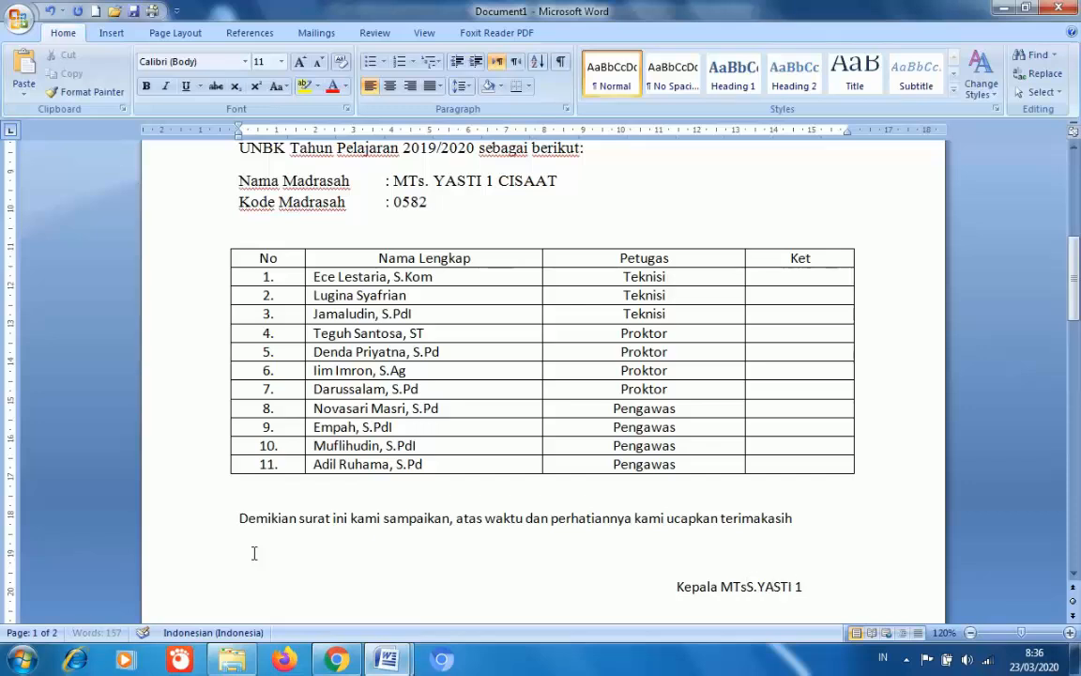
pyautogui.write(' Cisaat')
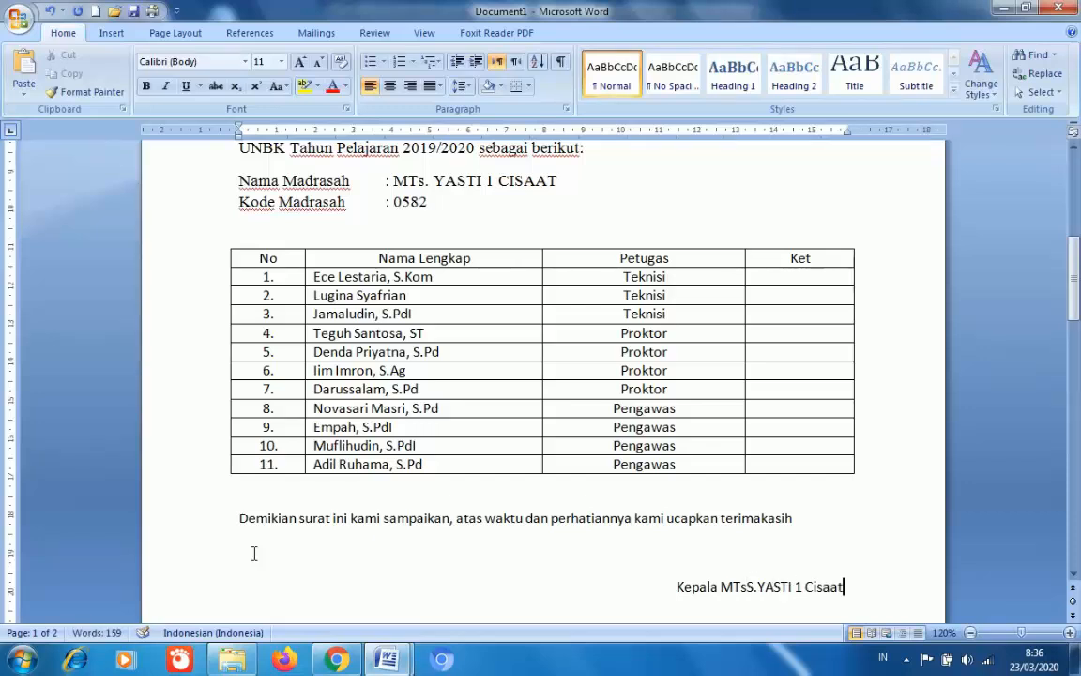
pyautogui.write(',')
pyautogui.press('Return')
pyautogui.press('Return')
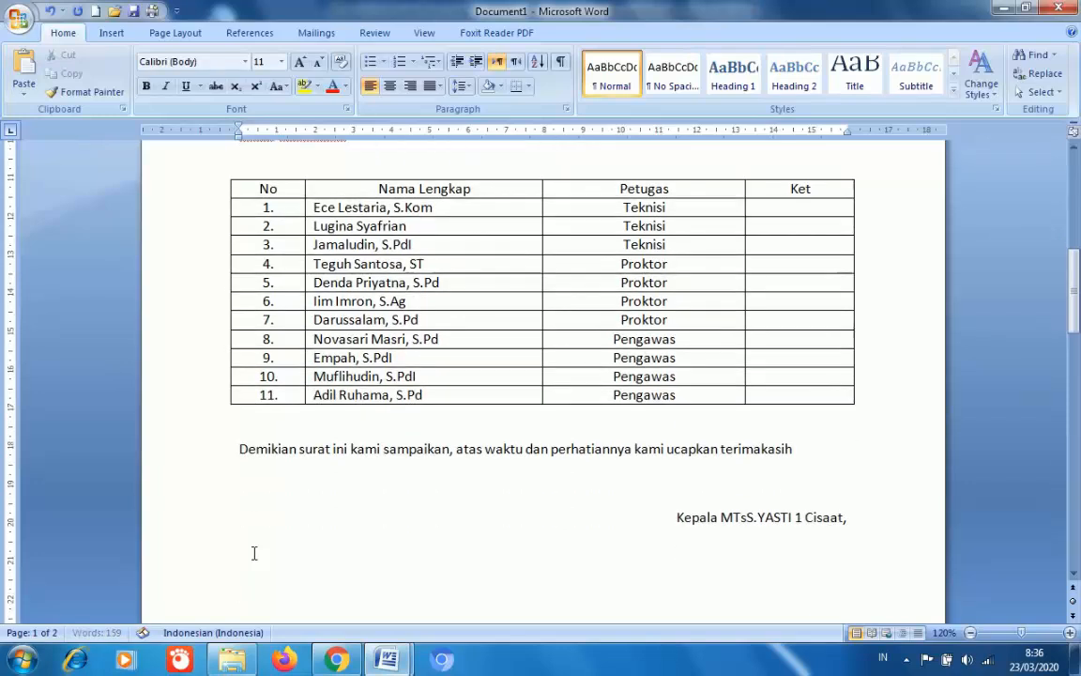
pyautogui.press('Tab')
pyautogui.press('Tab')
pyautogui.press('Tab')
pyautogui.press('Tab')
pyautogui.press('Tab')
pyautogui.press('Tab')
pyautogui.press('Tab')
pyautogui.press('Tab')
pyautogui.press('Tab')
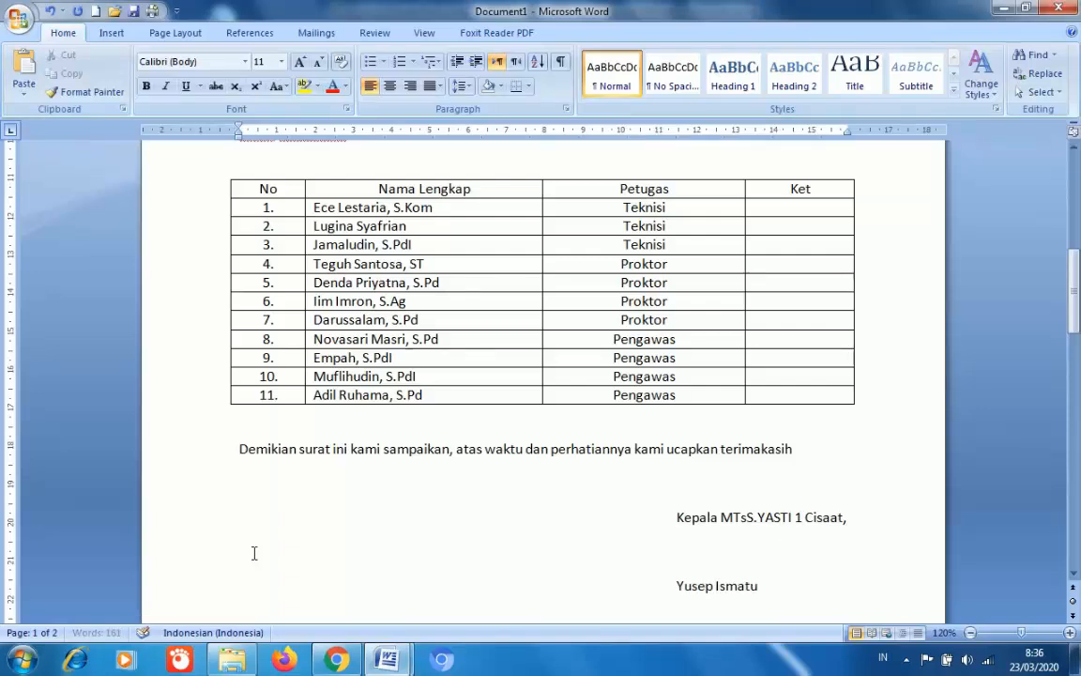
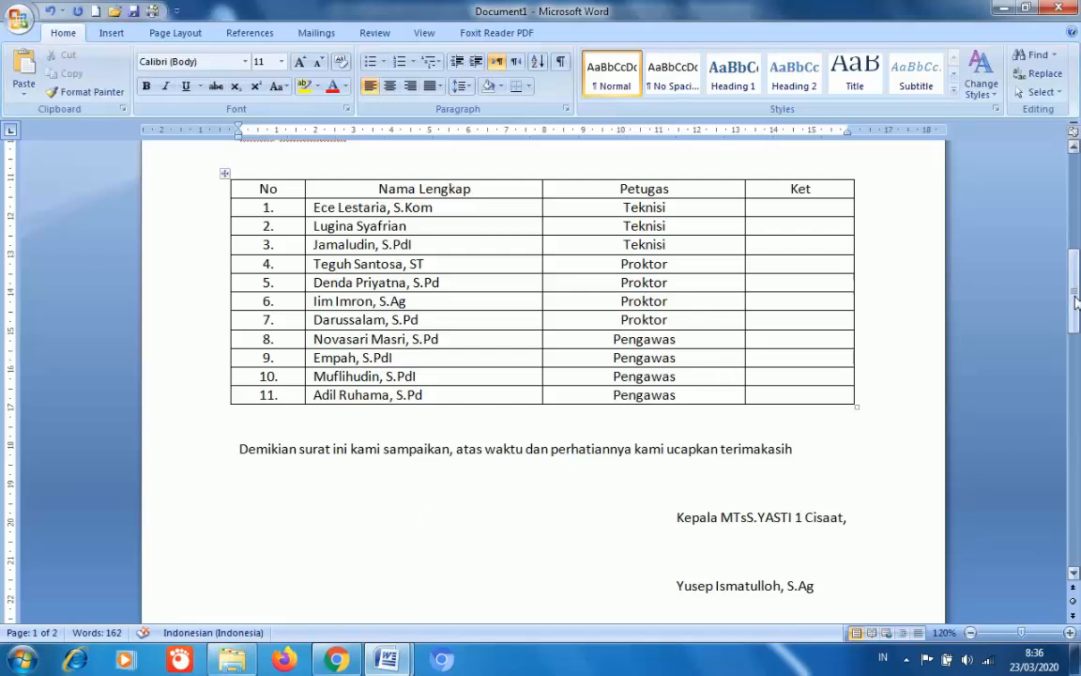
pyautogui.moveTo(1076, 300); pyautogui.dragTo(1066, 251)
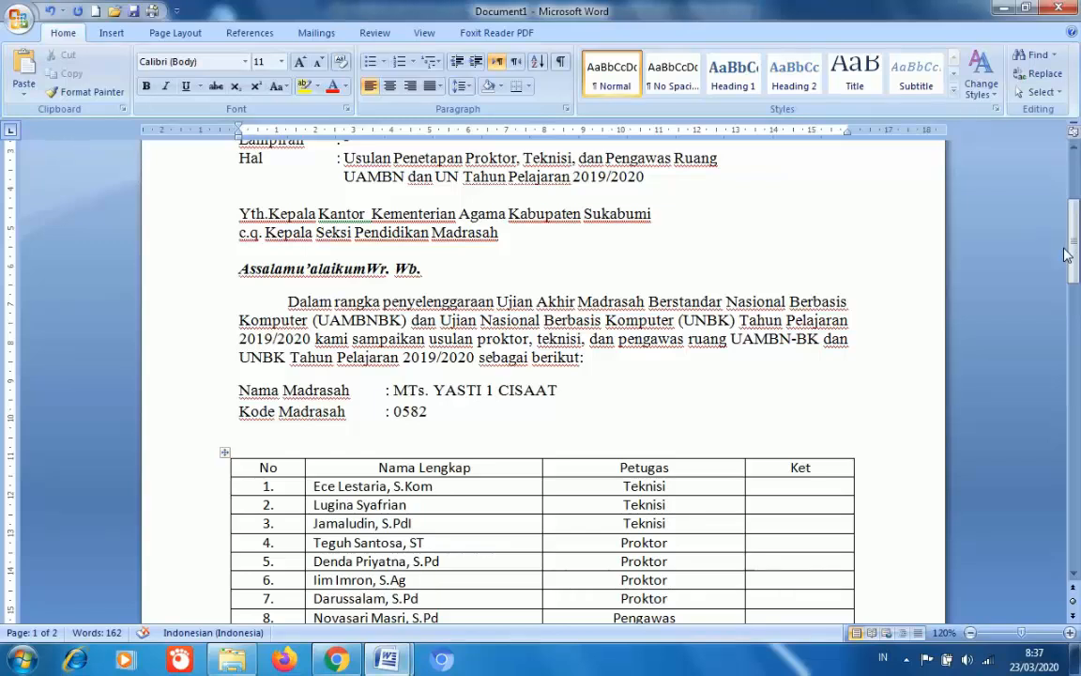
# - Cut the staff table from page 1 and paste it below the page 2 letterhead
pyautogui.click(224, 453)
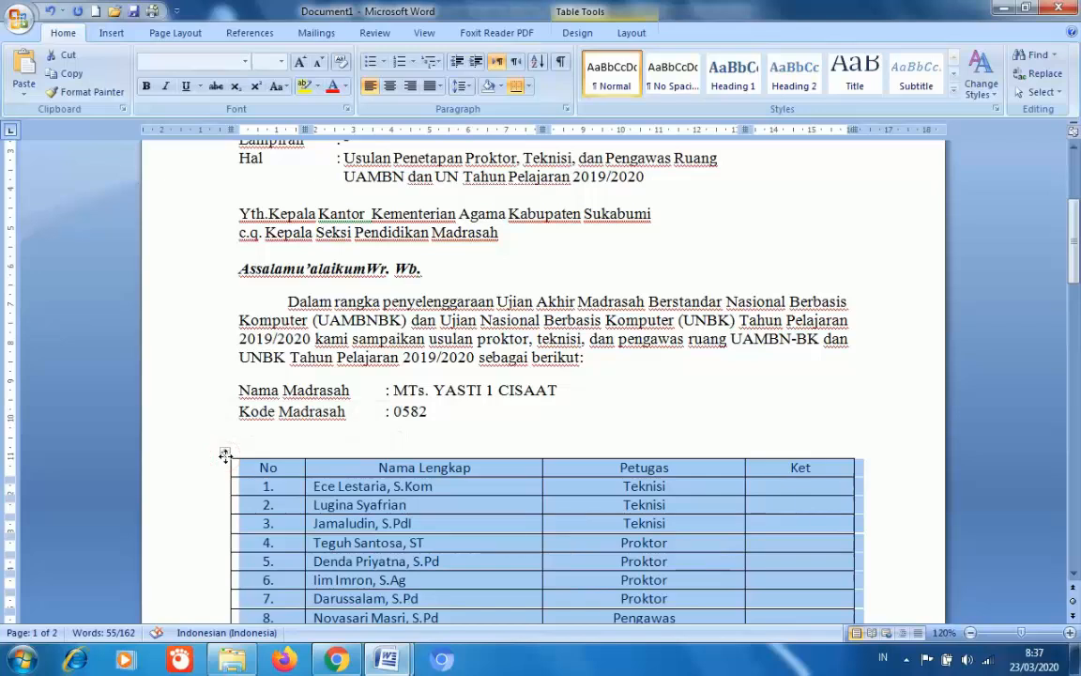
pyautogui.press('BackSpace')
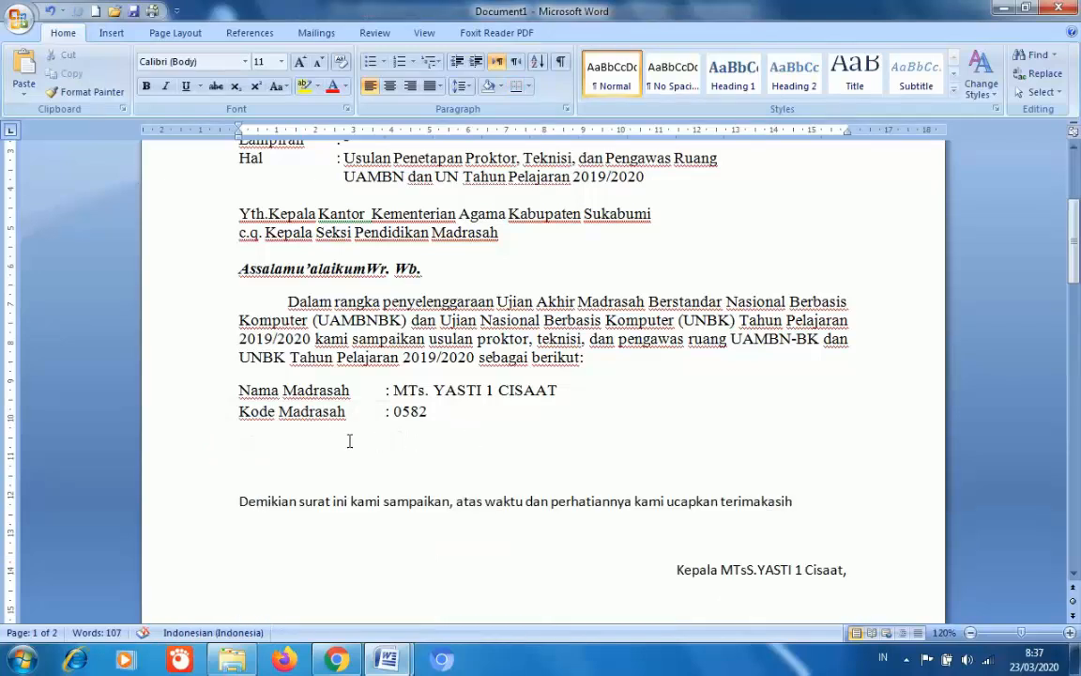
pyautogui.click(328, 288)
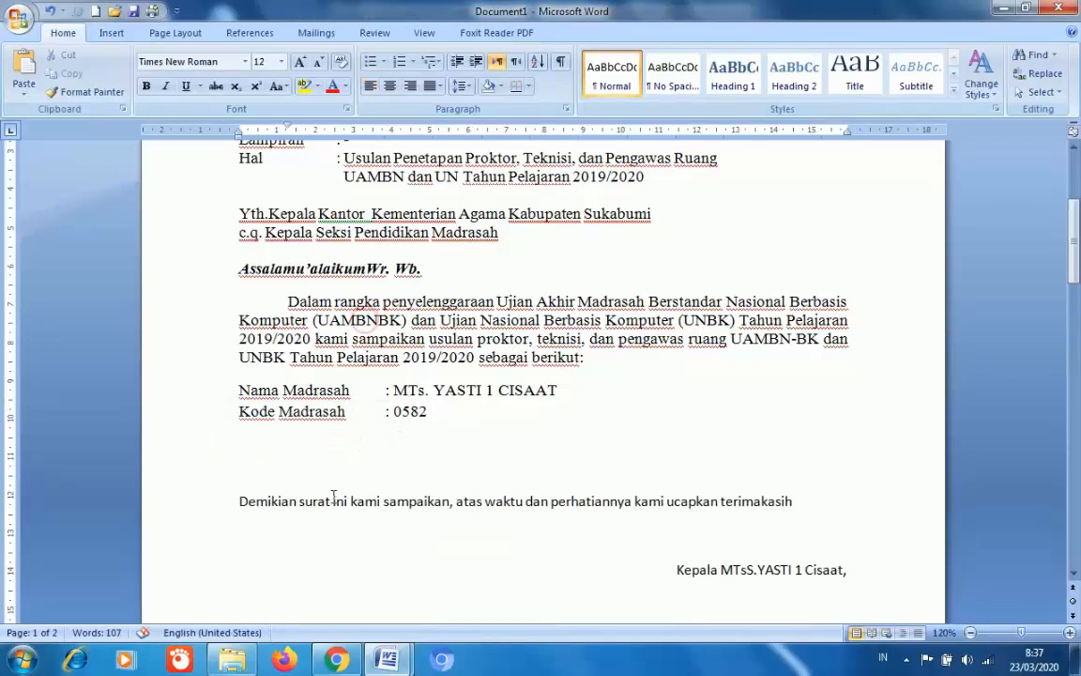
pyautogui.click(743, 150)
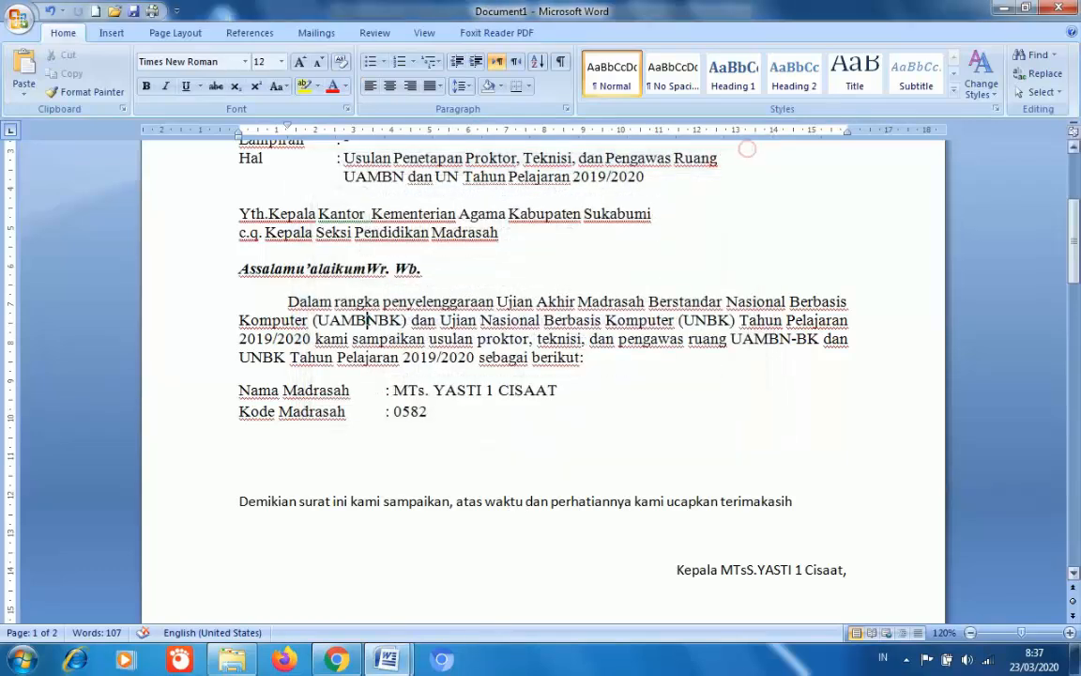
pyautogui.moveTo(1074, 269); pyautogui.dragTo(1074, 409)
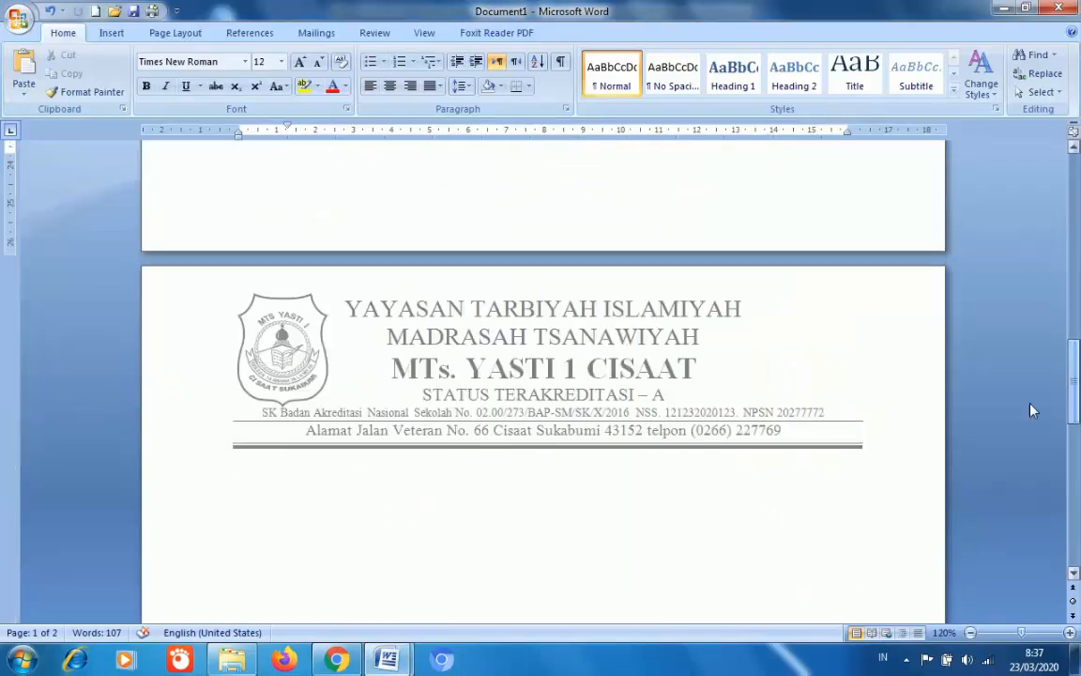
pyautogui.click(328, 509)
pyautogui.hotkey('ctrl', 'v')
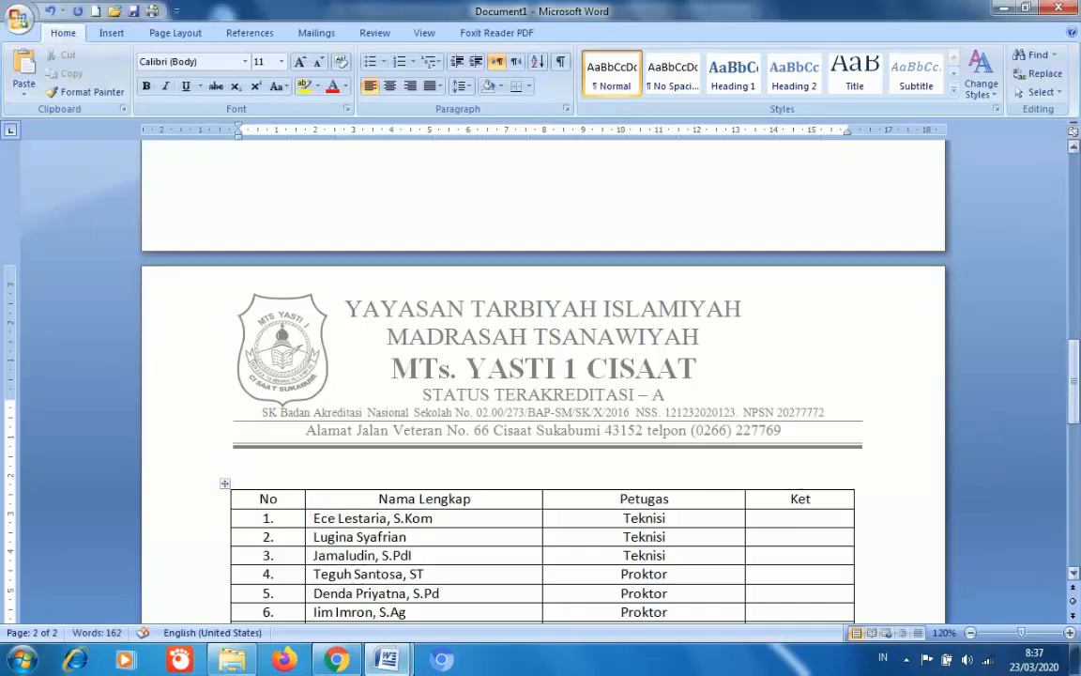
pyautogui.moveTo(1075, 395); pyautogui.dragTo(1075, 252)
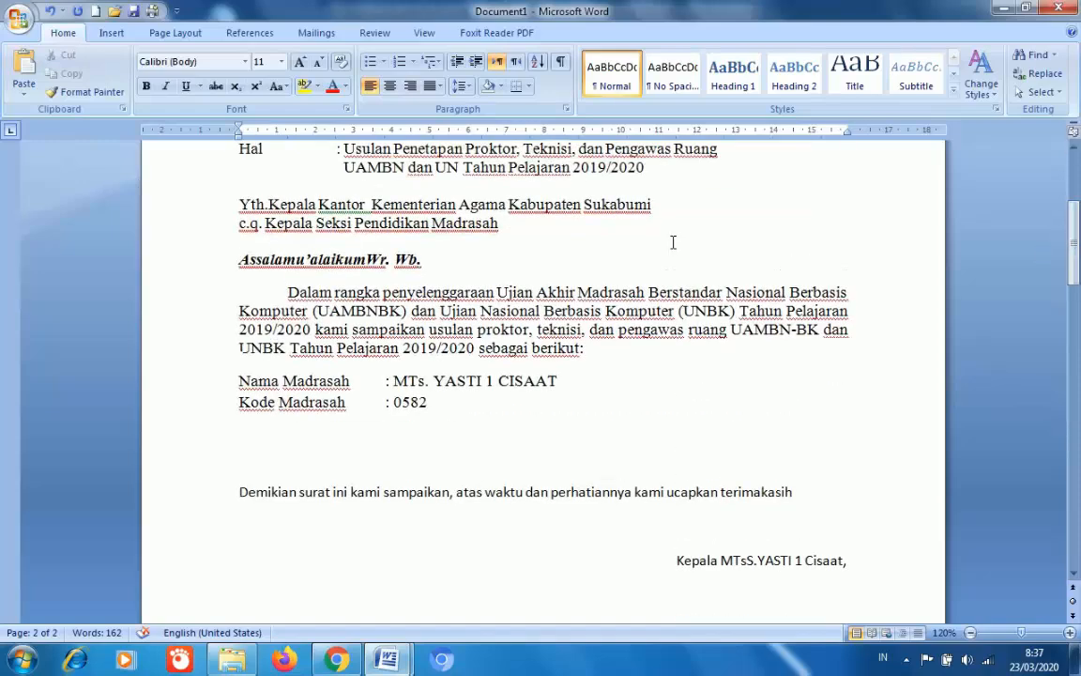
# - Set the closing sentence and signature block to Times New Roman, size 12
pyautogui.click(439, 310)
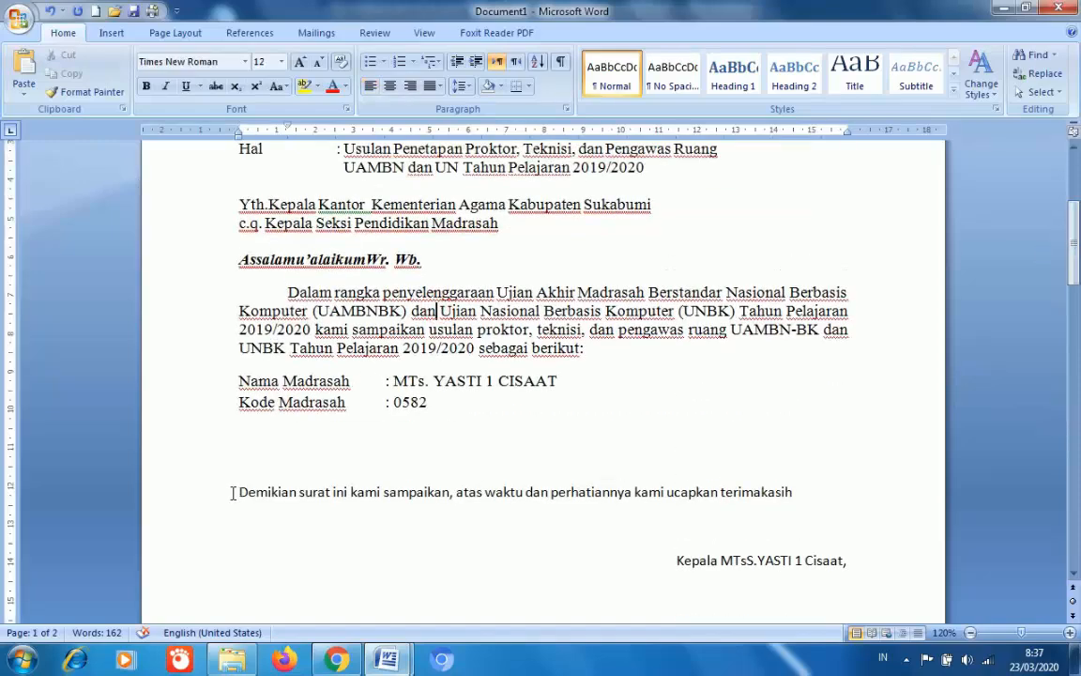
pyautogui.moveTo(232, 494); pyautogui.dragTo(839, 549)
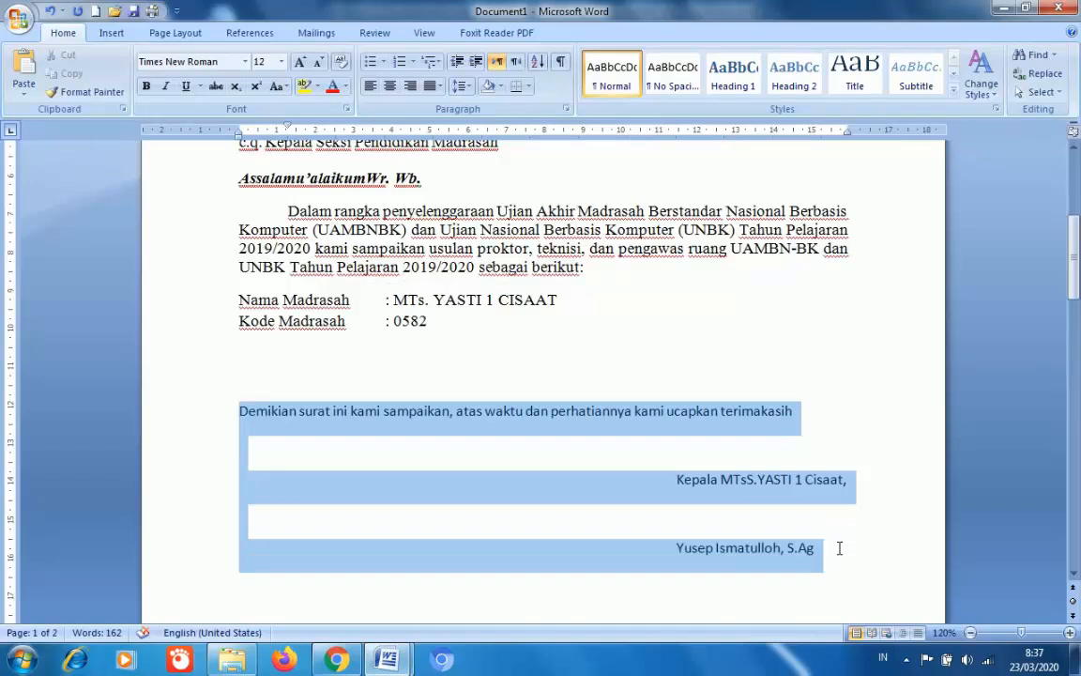
pyautogui.click(202, 60)
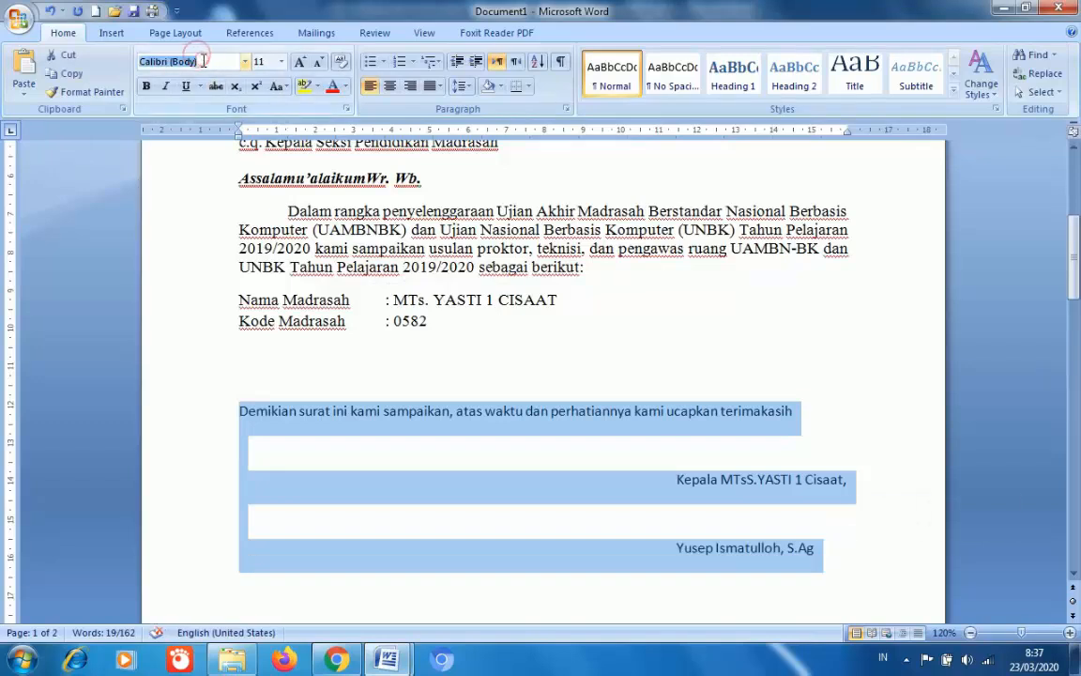
pyautogui.write('Times New Roman')
pyautogui.press('Return')
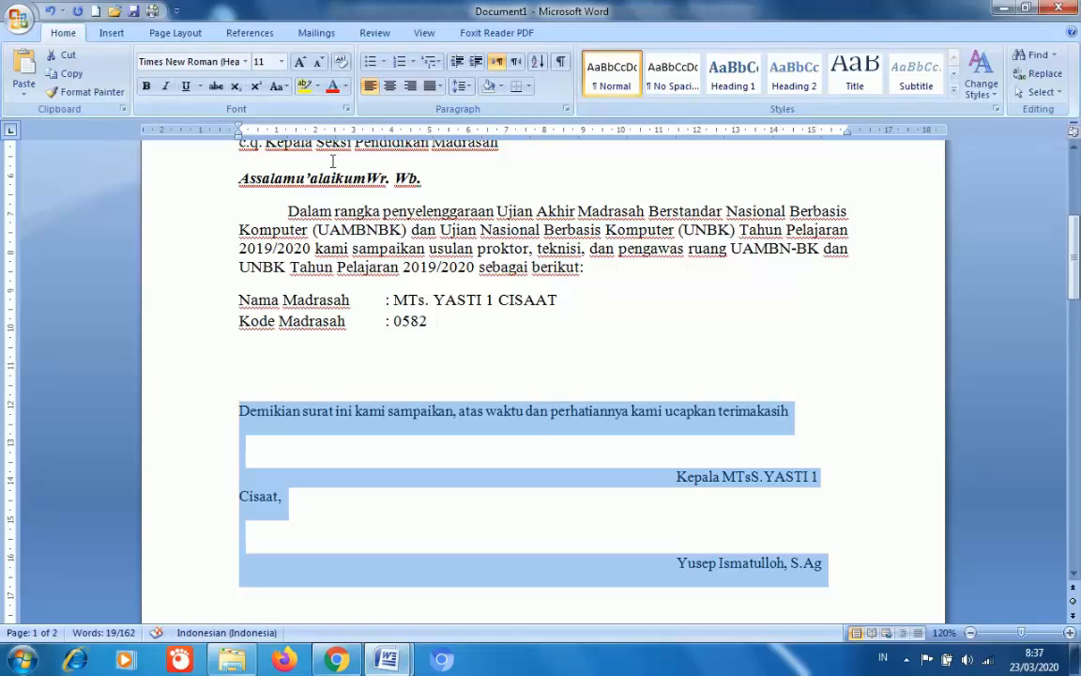
pyautogui.click(281, 61)
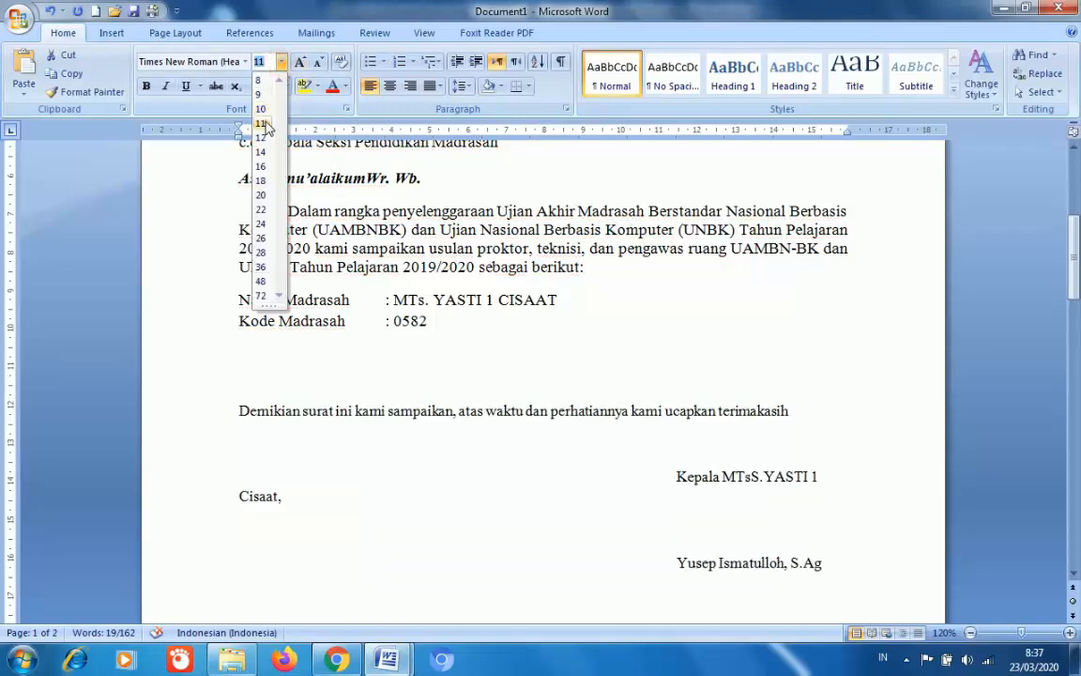
pyautogui.click(261, 138)
# - Leave one blank line above the closing sentence and realign the signature title and name lines
pyautogui.click(524, 362)
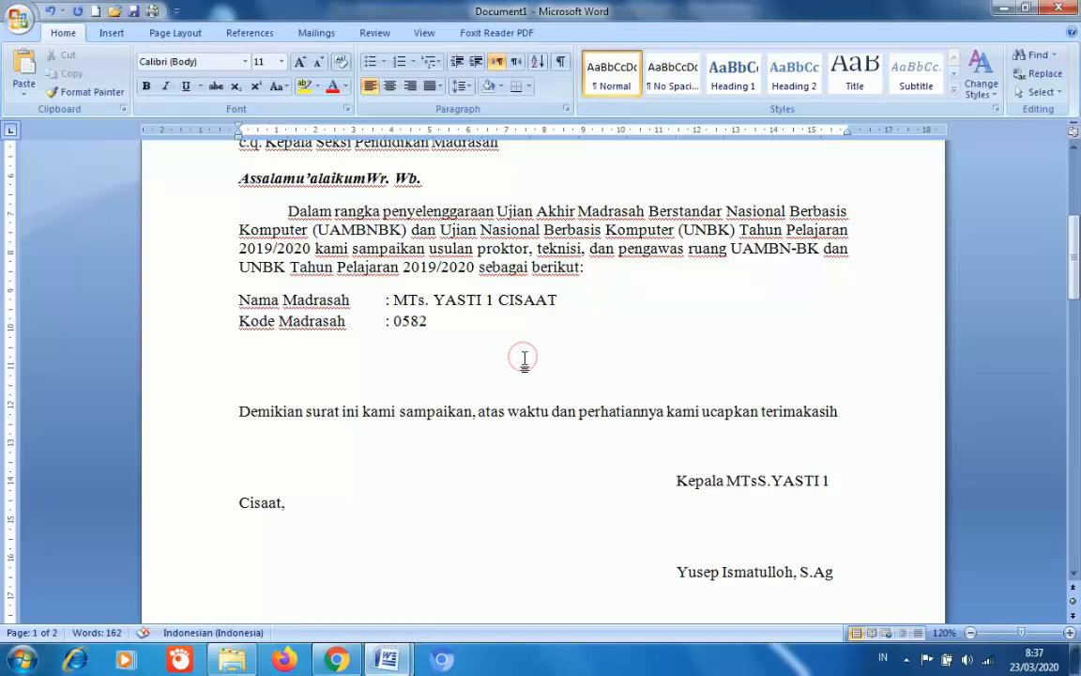
pyautogui.press('BackSpace')
pyautogui.press('Delete')
pyautogui.press('Delete')
pyautogui.press('Return')
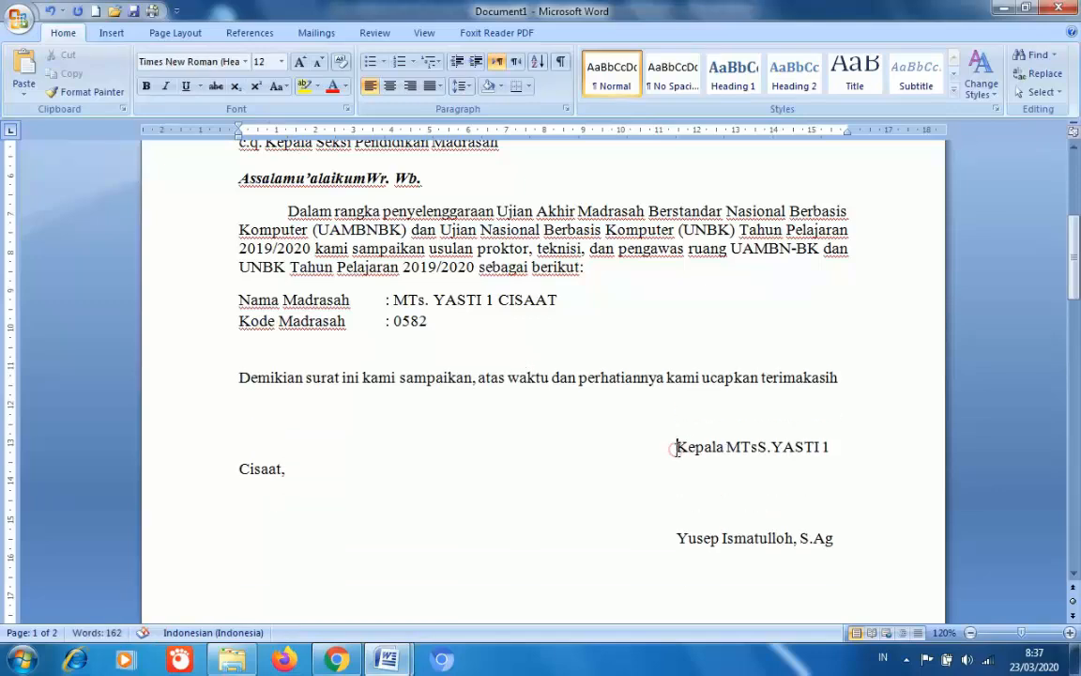
pyautogui.press('BackSpace')
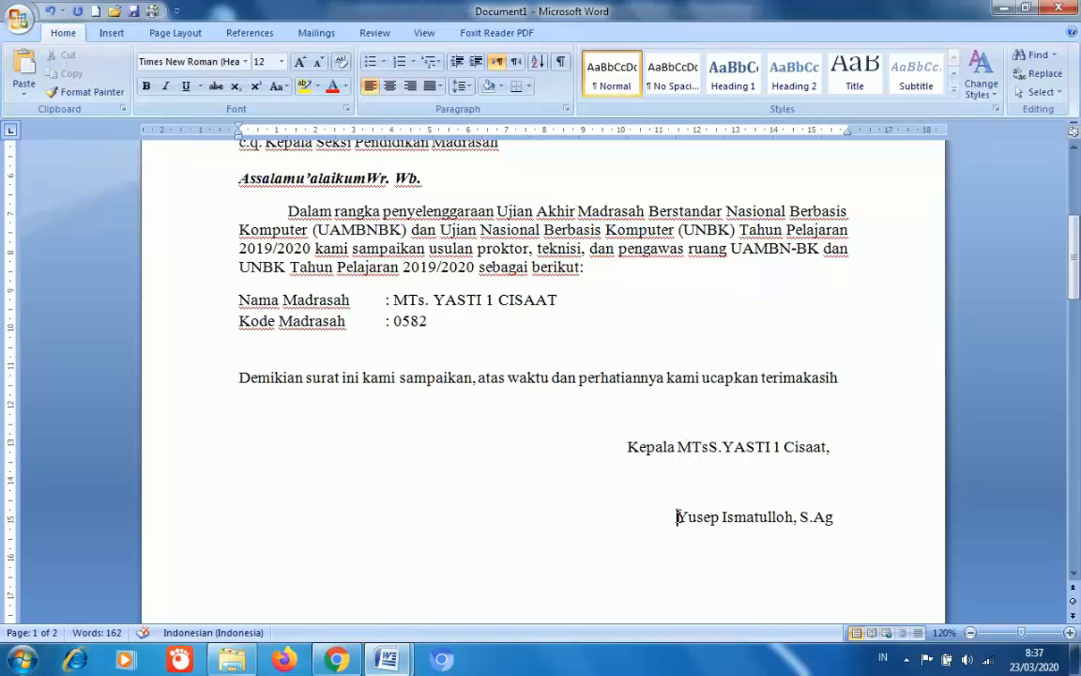
pyautogui.press('BackSpace')
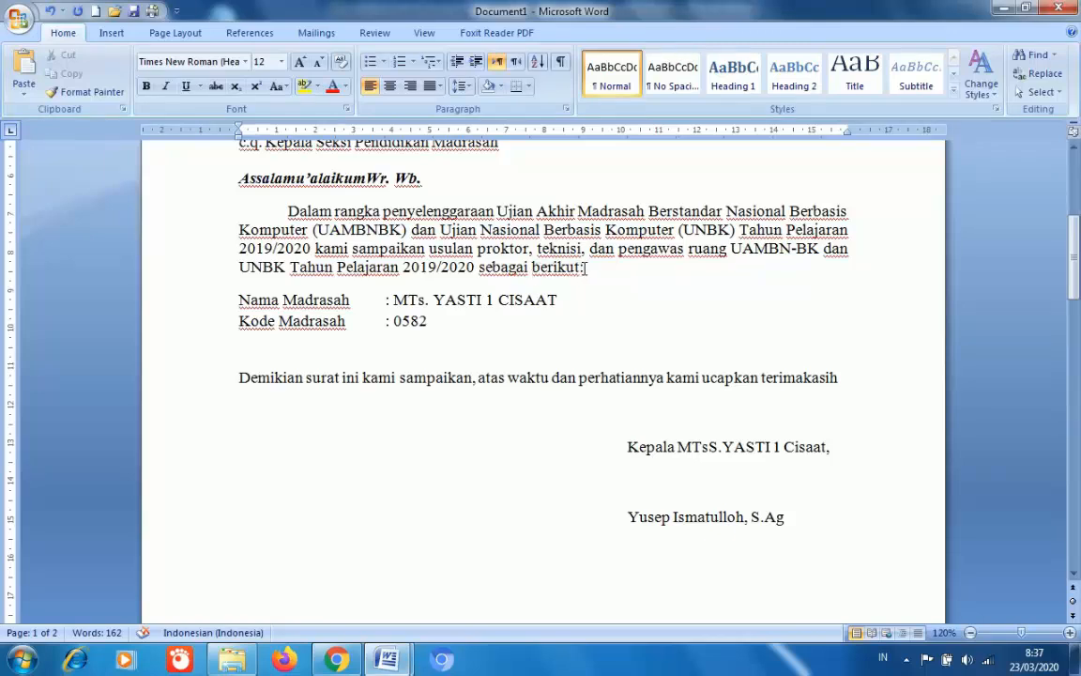
# - Replace 'sebagai berikut:' with a period after 2019/2020 and add a blank line above Nama Madrasah
pyautogui.press('BackSpace')
pyautogui.press('BackSpace')
pyautogui.press('BackSpace')
pyautogui.press('BackSpace')
pyautogui.press('BackSpace')
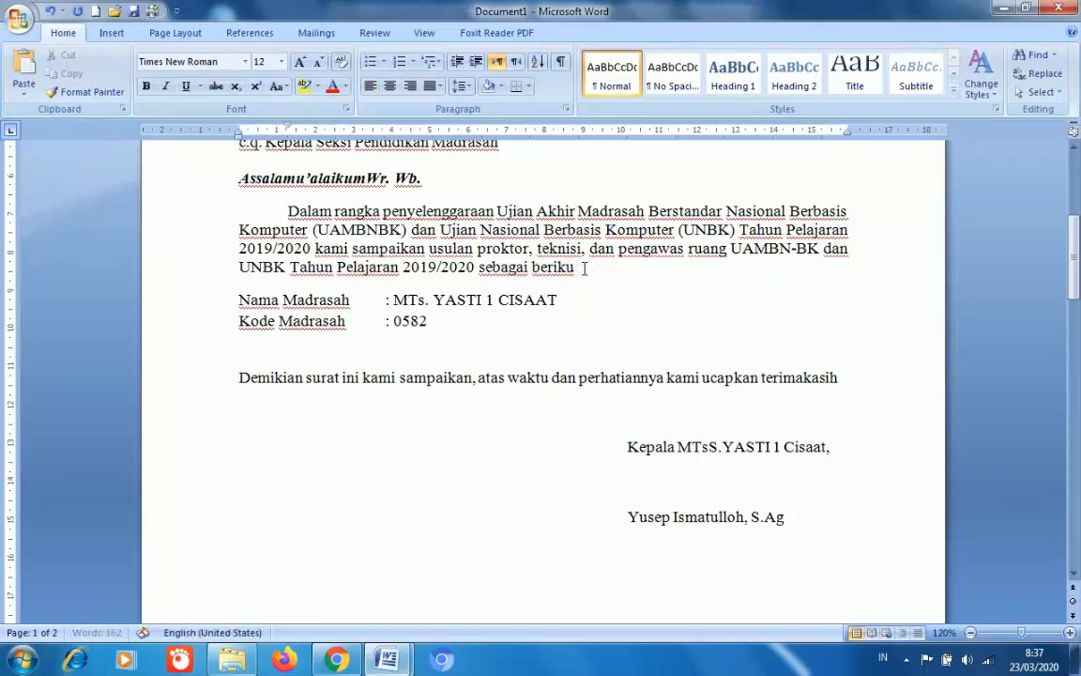
pyautogui.press('BackSpace')
pyautogui.press('BackSpace')
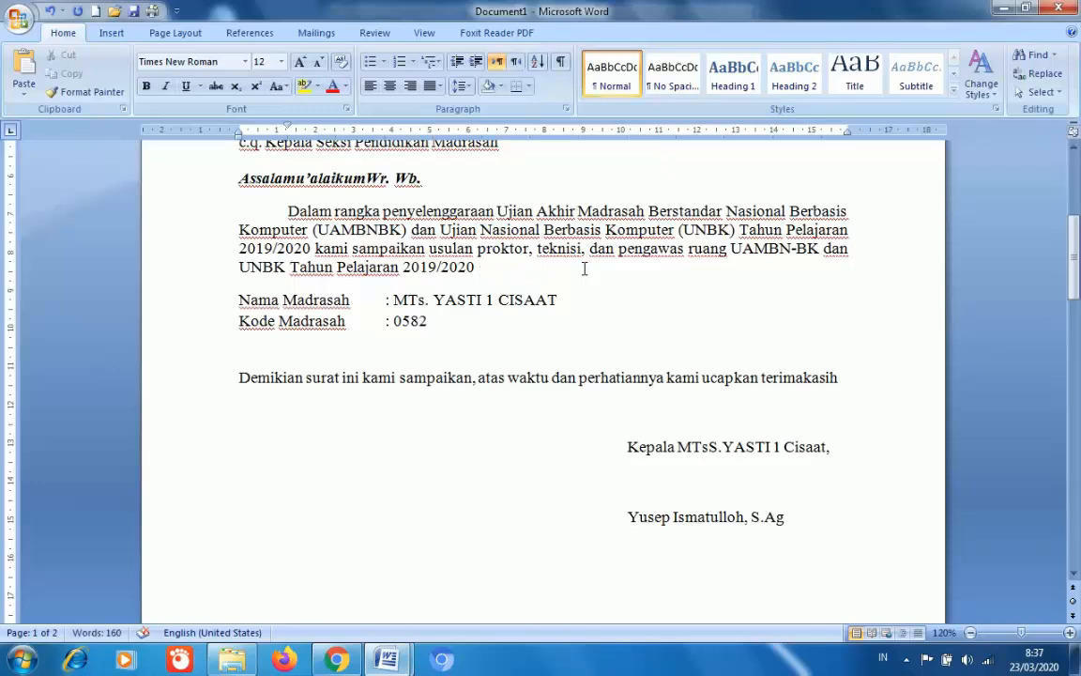
pyautogui.write('.')
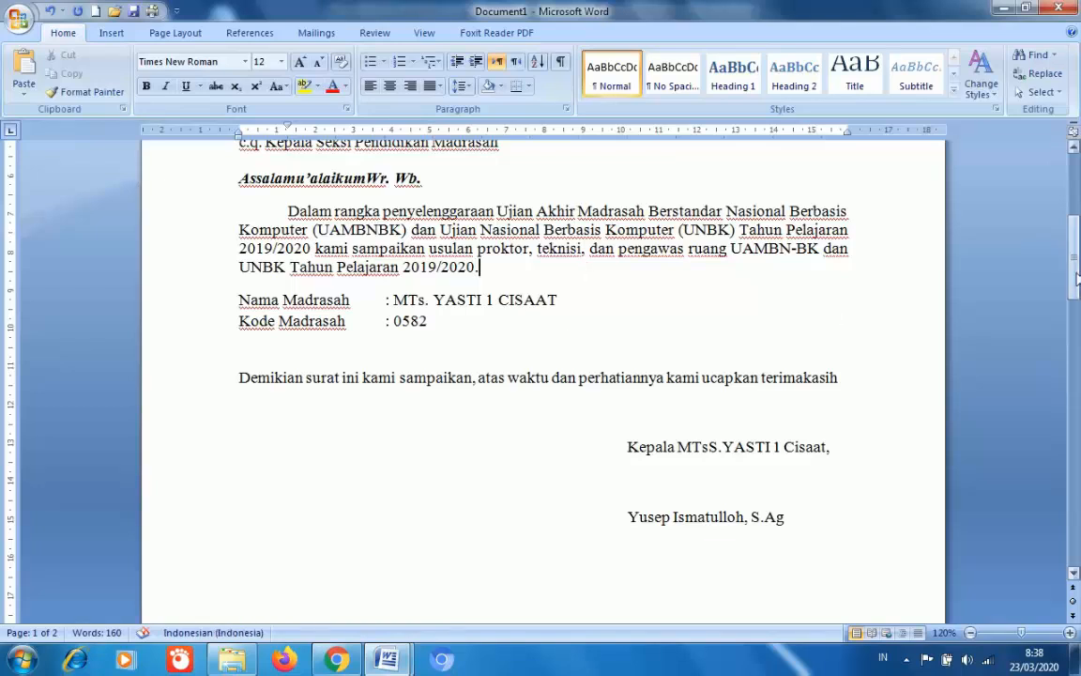
pyautogui.moveTo(1075, 275); pyautogui.dragTo(1076, 276)
pyautogui.click(240, 301)
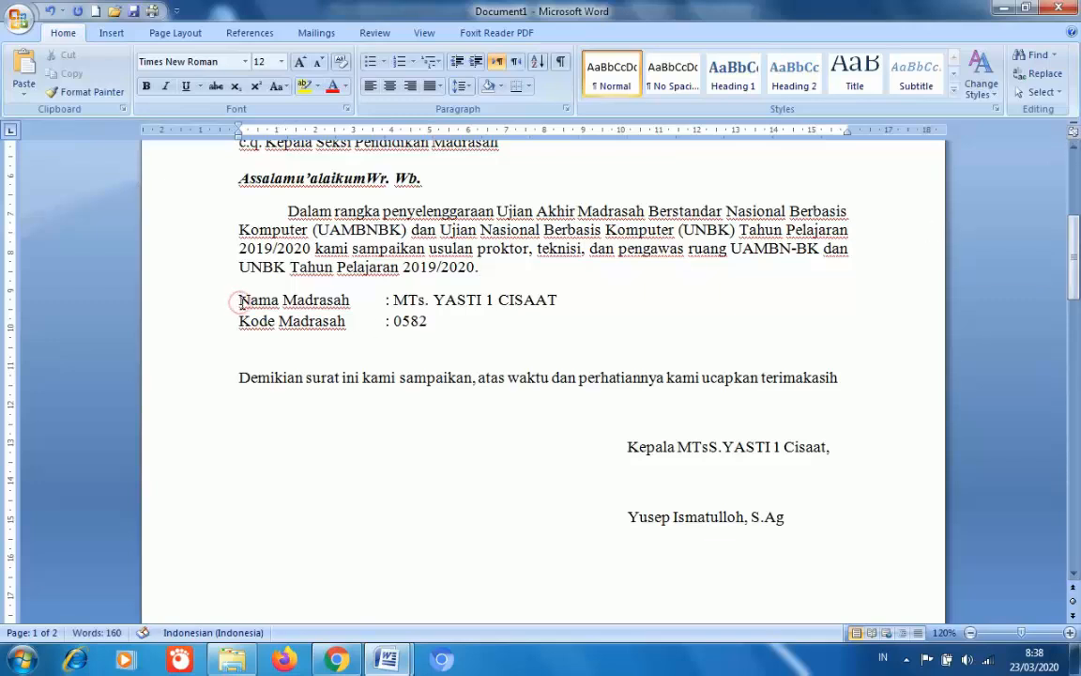
pyautogui.press('Return')
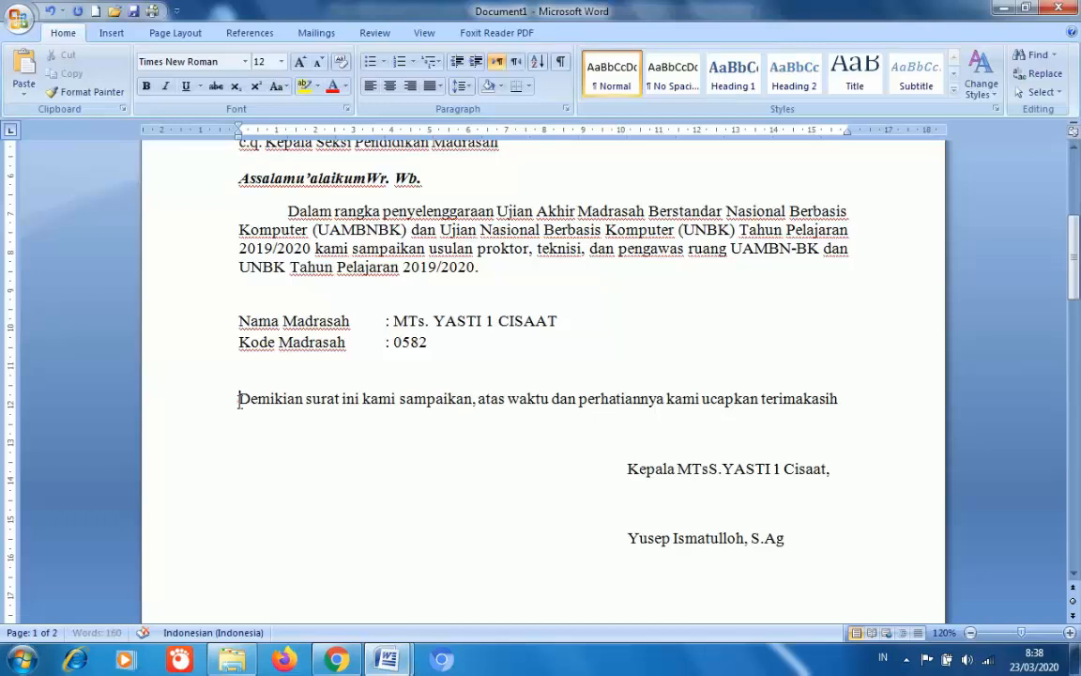
pyautogui.click(239, 398)
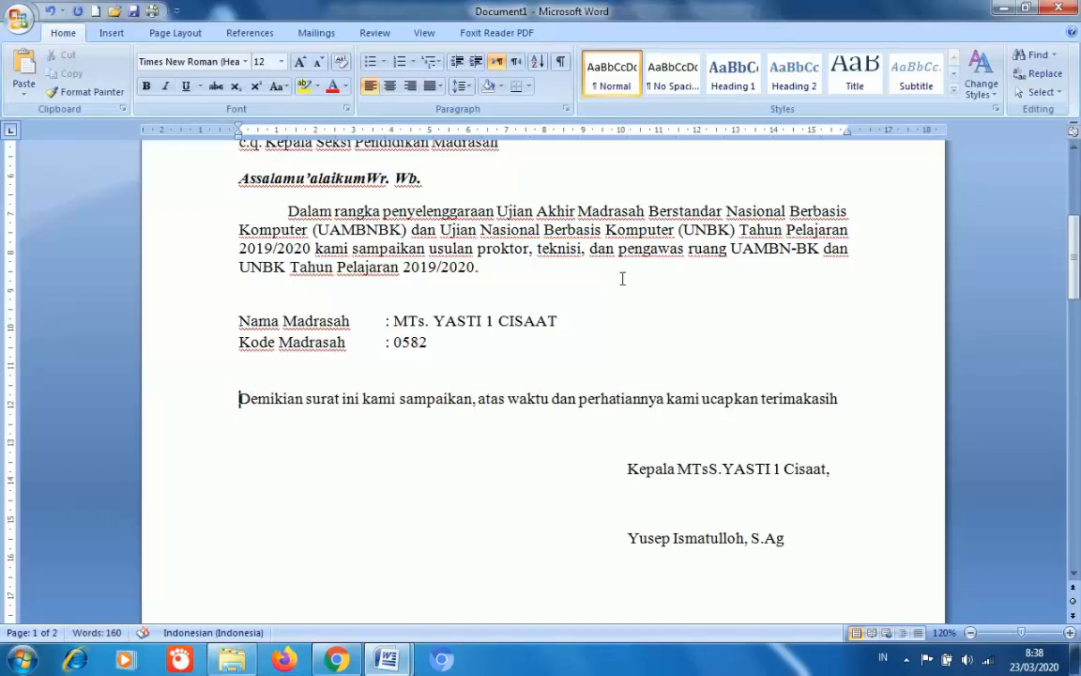
# - Change the Lampiran dash to '1 (satu) lembar' and select the Nomor through Hal lines
pyautogui.scroll(5, 622, 279)
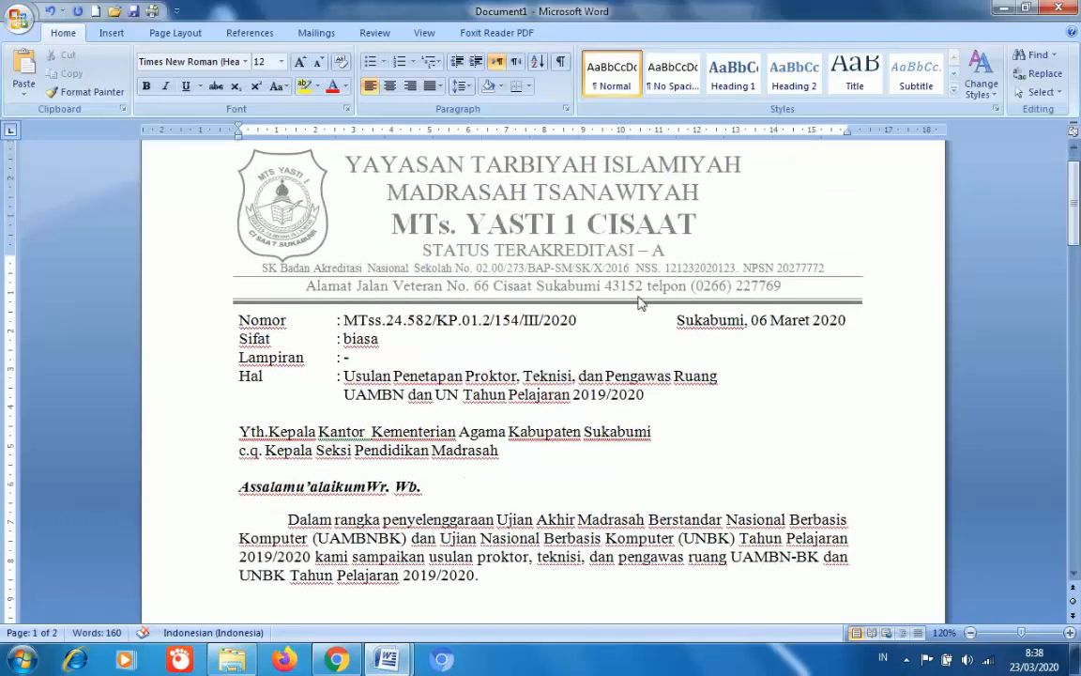
pyautogui.click(349, 358)
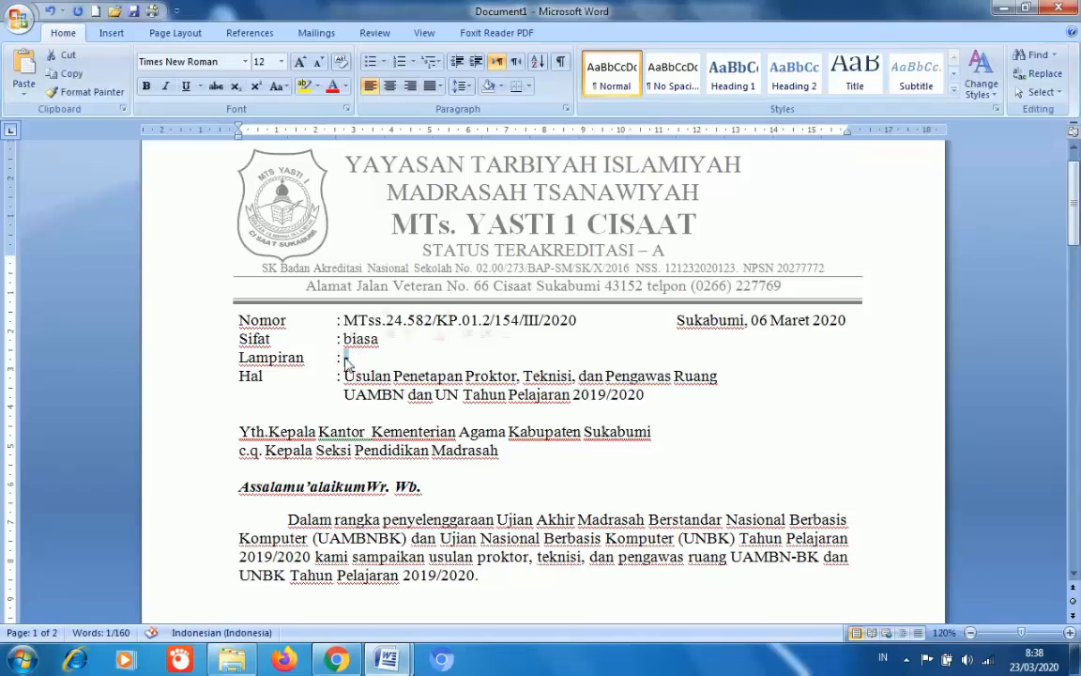
pyautogui.press('BackSpace')
pyautogui.write('1 (s')
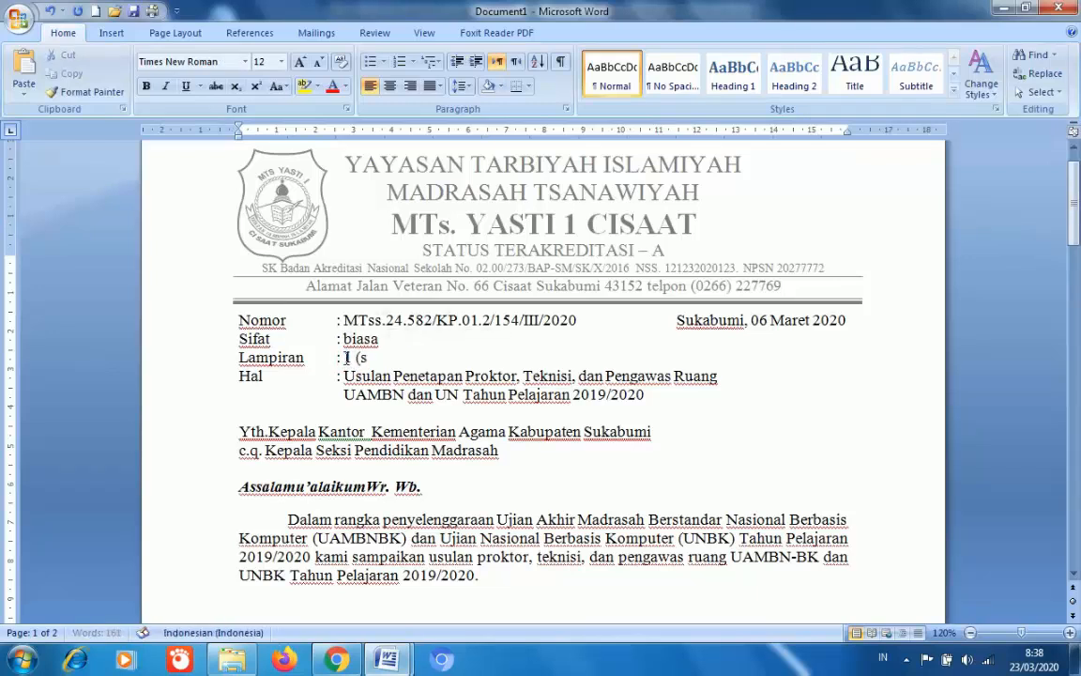
pyautogui.write('atu) lembar')
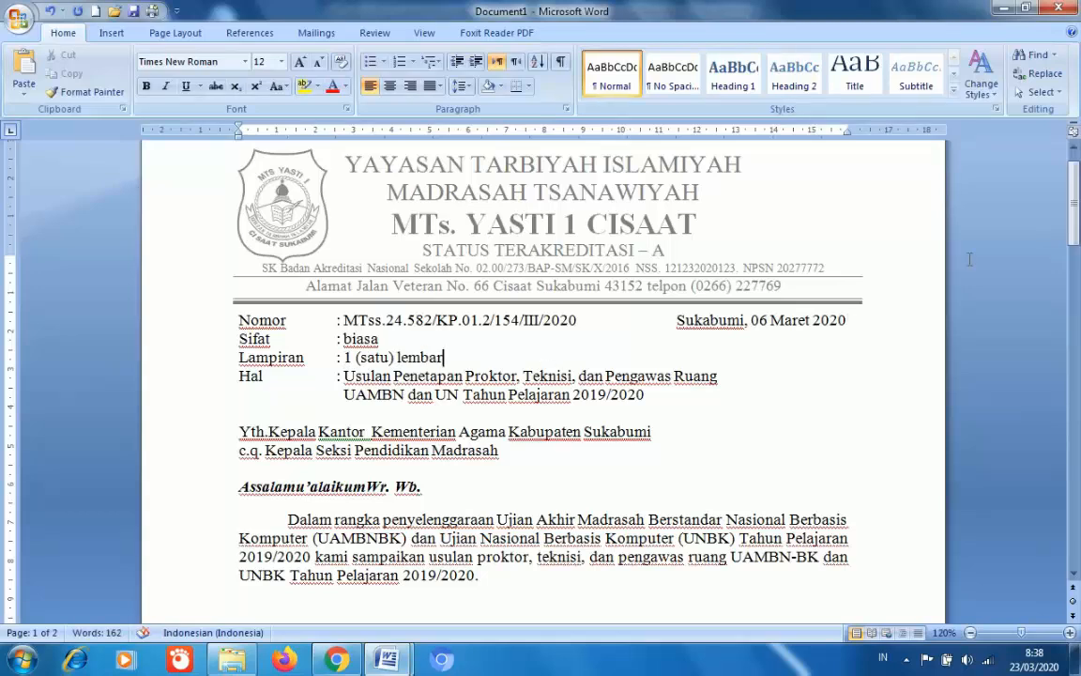
pyautogui.moveTo(1075, 226)
pyautogui.mouseDown()
pyautogui.moveTo(1075, 278)
pyautogui.moveTo(1077, 247)
pyautogui.mouseUp()
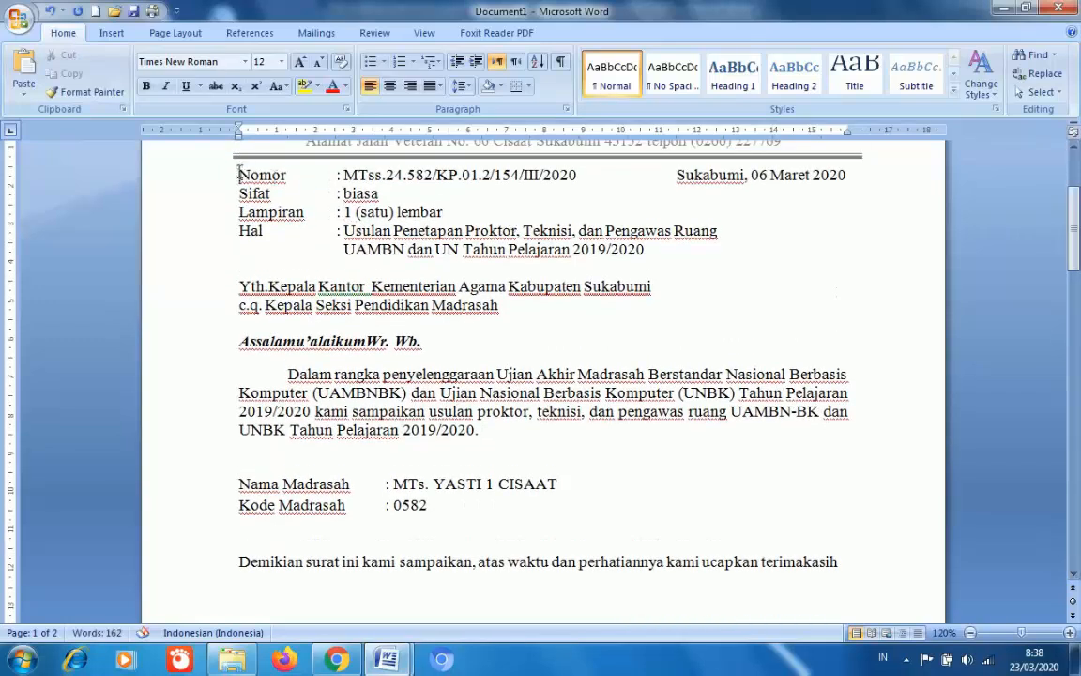
pyautogui.moveTo(240, 171); pyautogui.dragTo(646, 257)
pyautogui.hotkey('ctrl', 'c')
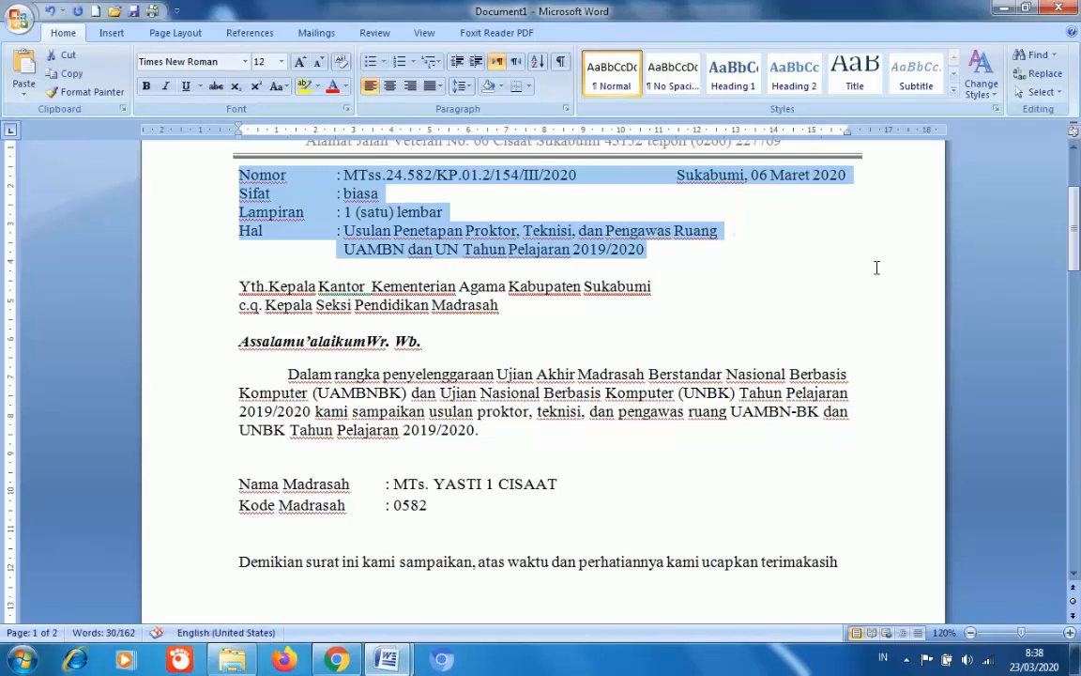
# - Paste the Nomor–Hal reference lines above the page 2 table and align the UAMBN line under Usulan
pyautogui.moveTo(1076, 247); pyautogui.dragTo(1078, 441)
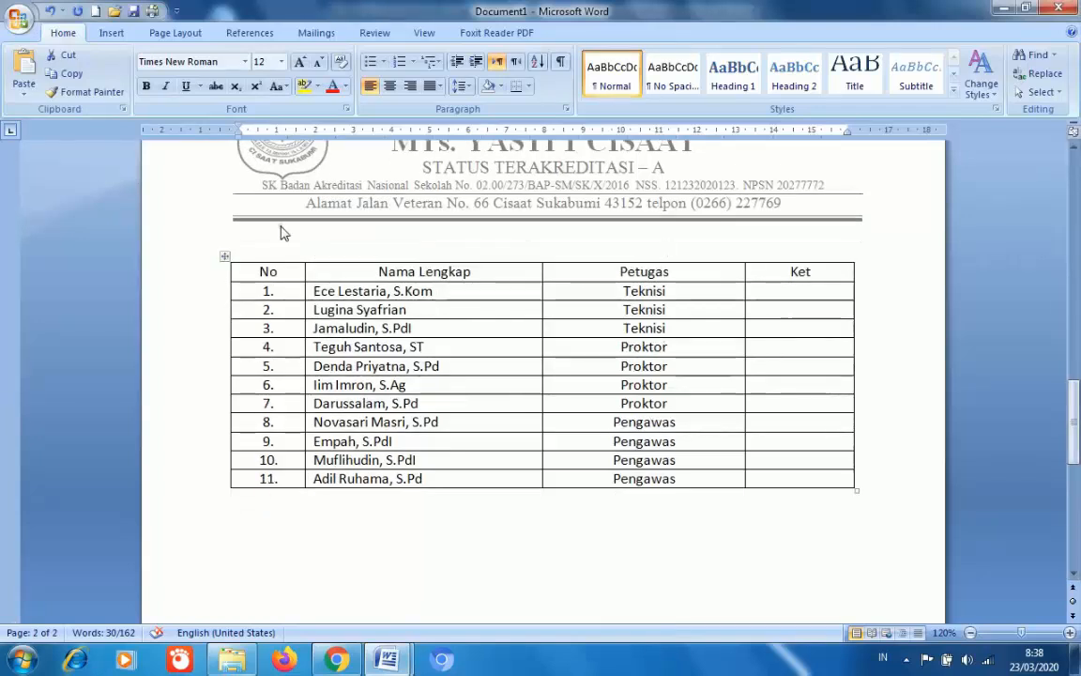
pyautogui.click(282, 236)
pyautogui.hotkey('ctrl', 'v')
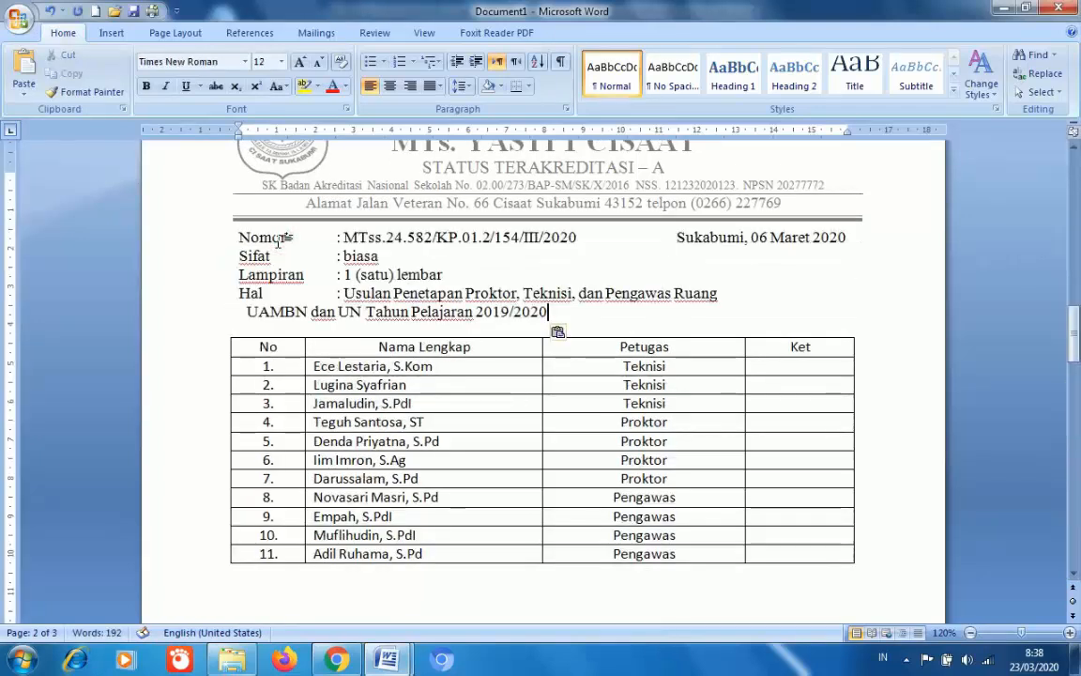
pyautogui.click(242, 313)
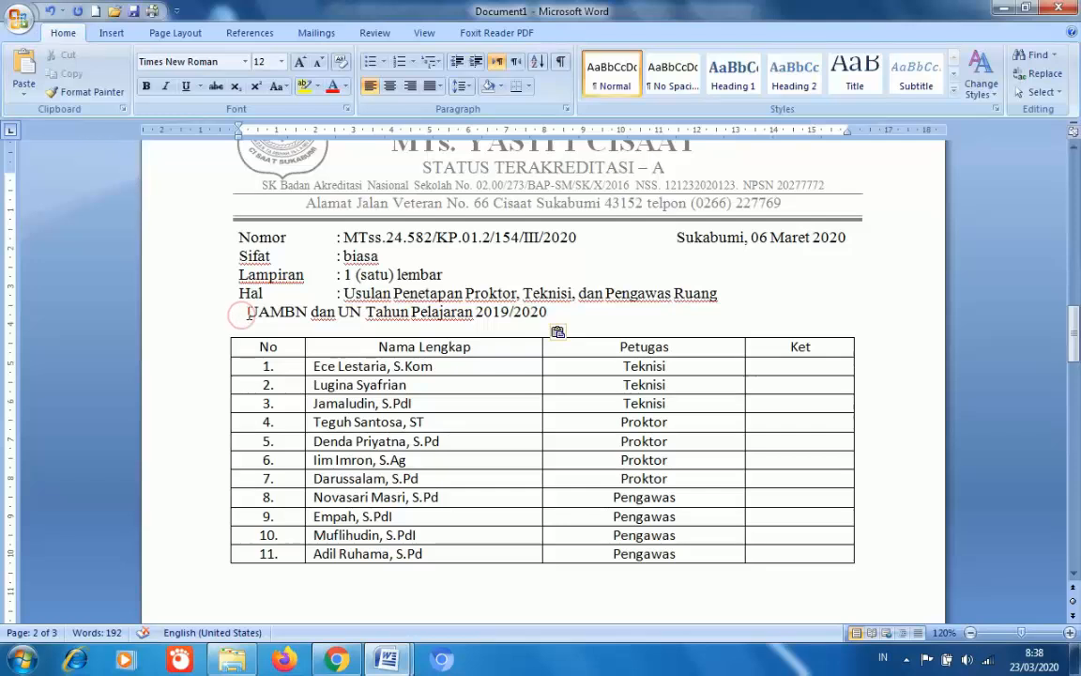
pyautogui.press('Tab')
pyautogui.press('Tab')
pyautogui.press('Tab')
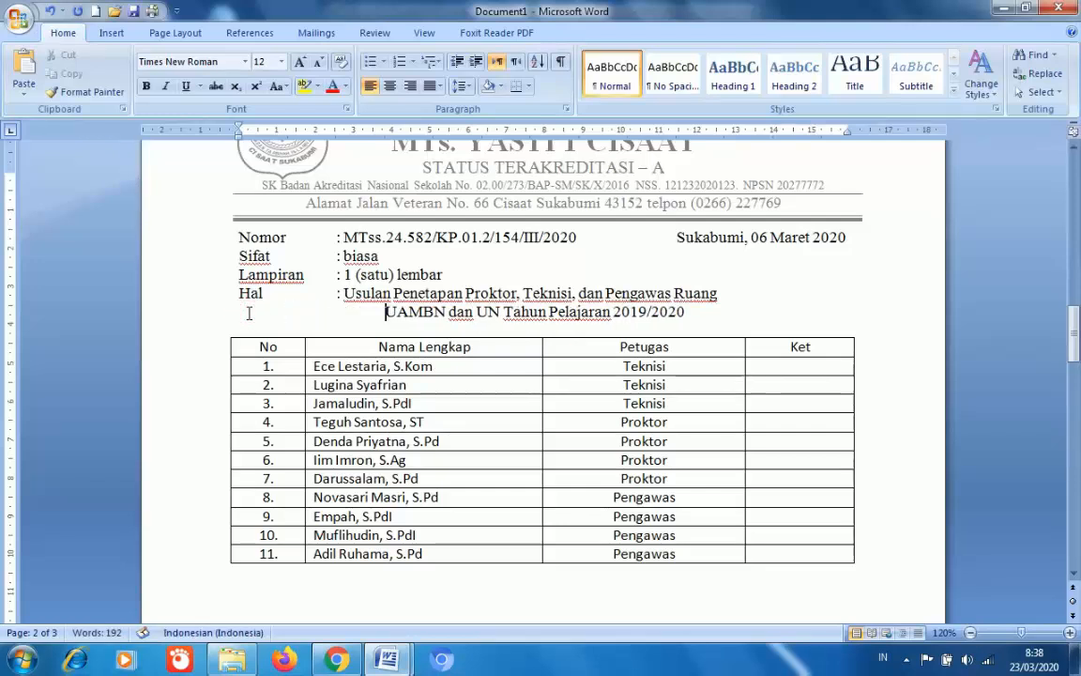
pyautogui.press('BackSpace')
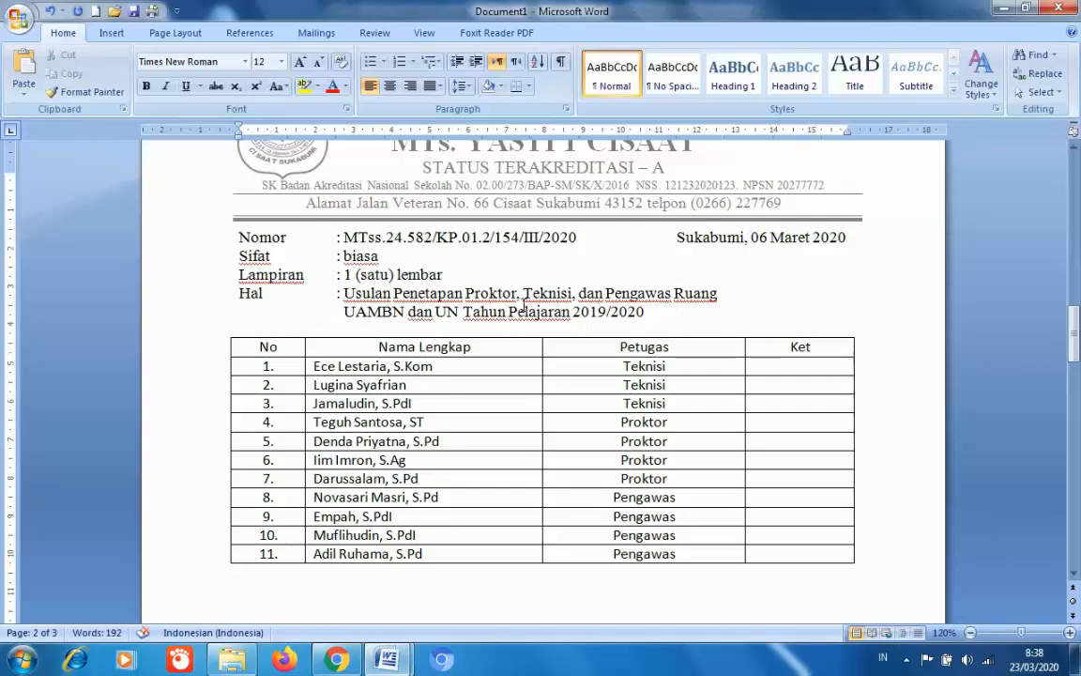
pyautogui.click(660, 311)
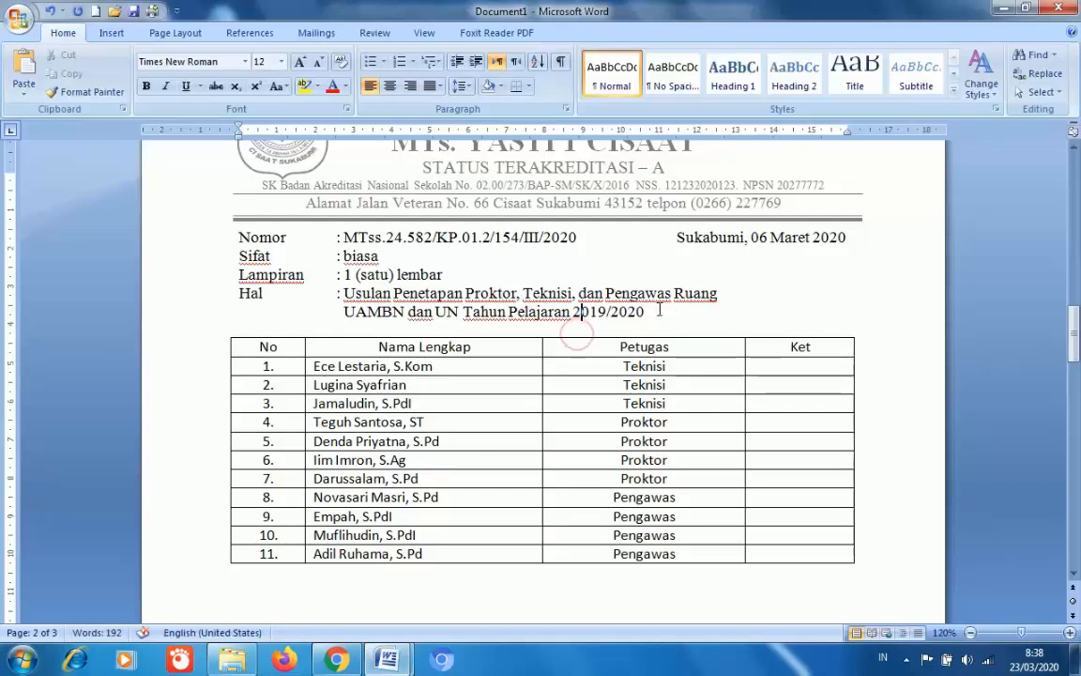
# - Type the heading 'DAFTAR USULAN PROKTOR, TEKNISI DAN PENGAWAS UJIAN' above the staff table
pyautogui.press('Return')
pyautogui.press('Return')
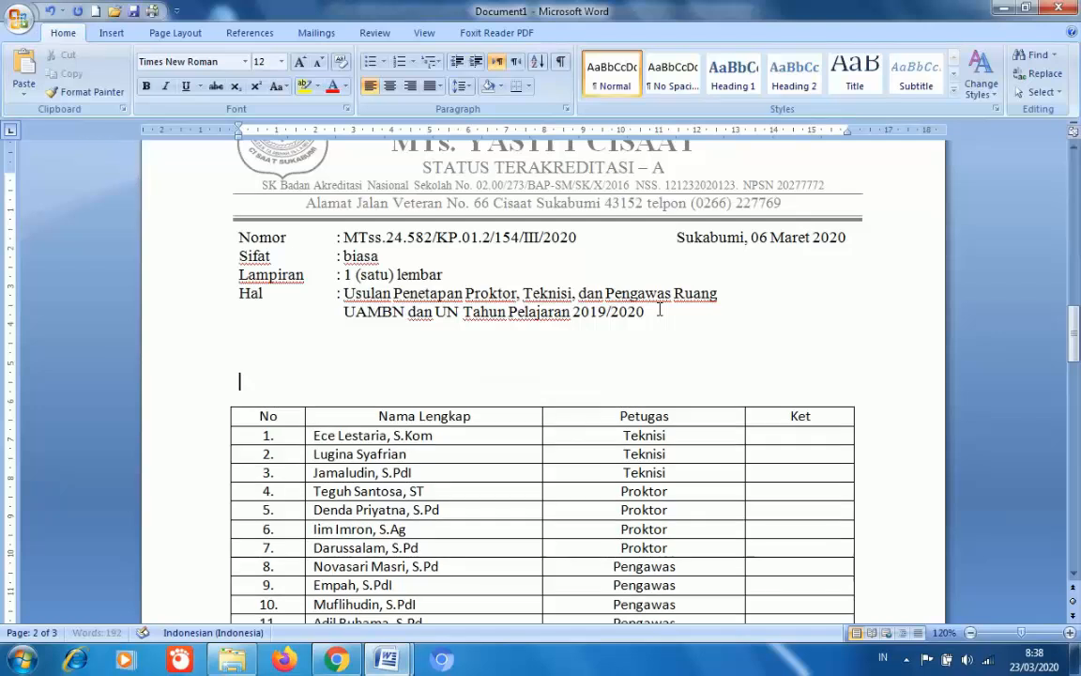
pyautogui.write('DAT')
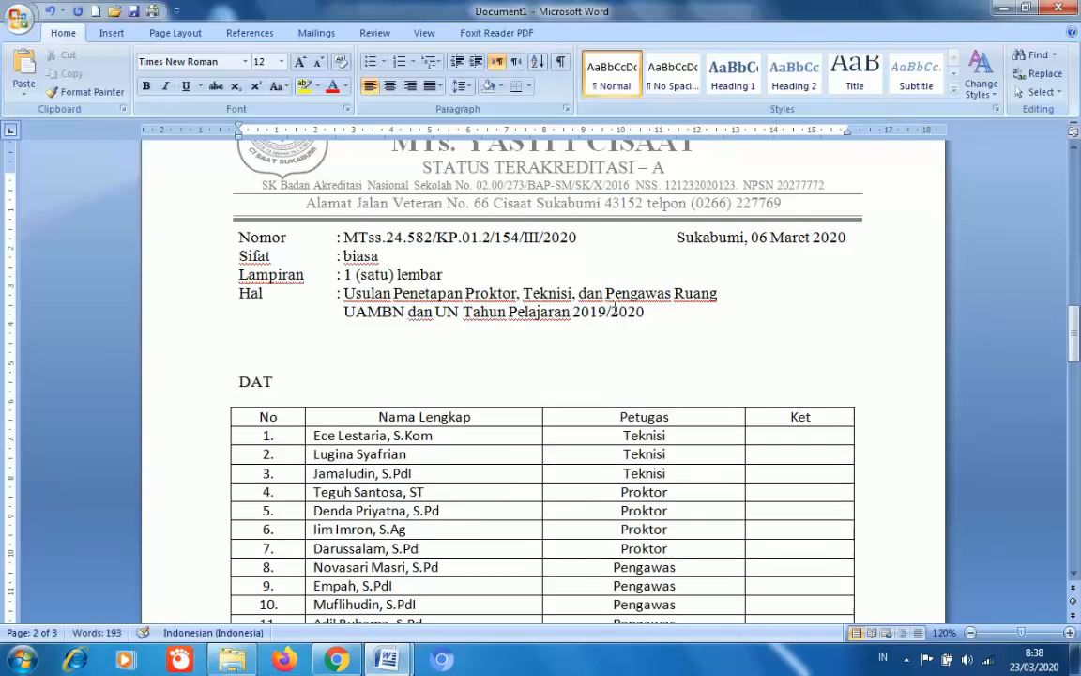
pyautogui.press('BackSpace')
pyautogui.write('F')
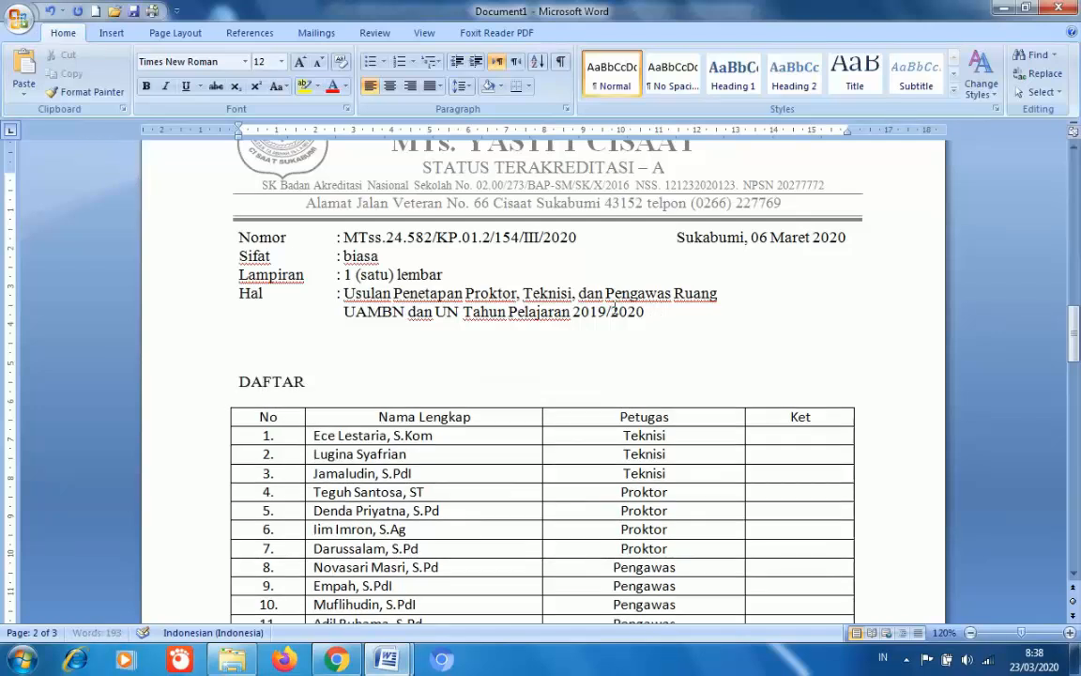
pyautogui.write('TAR USULAN')
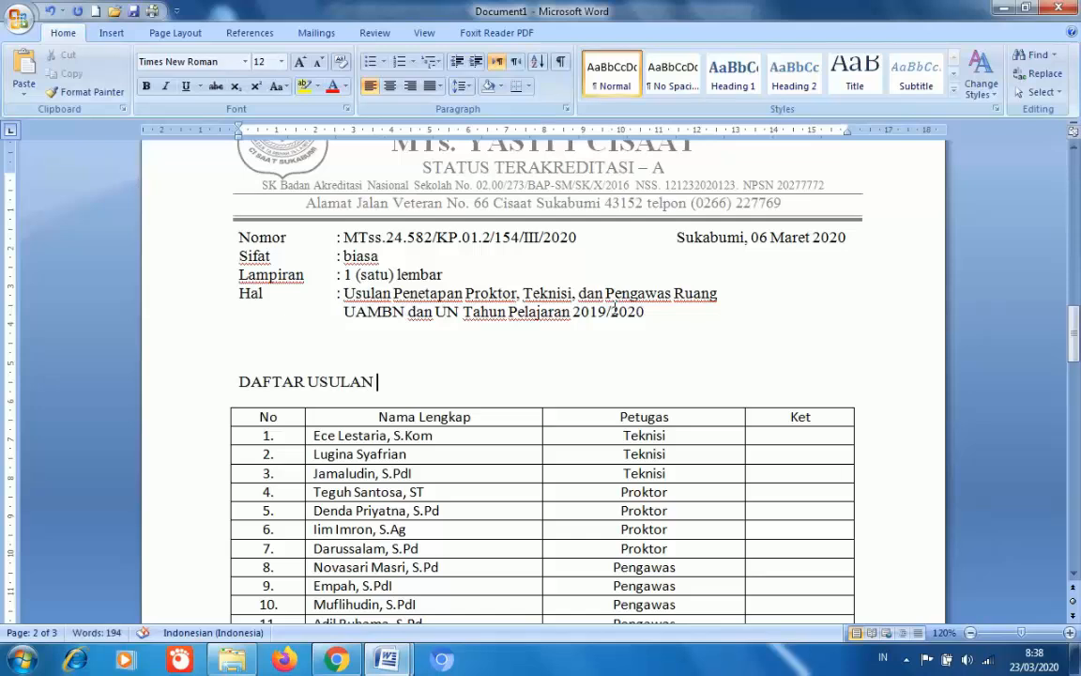
pyautogui.write(' PROKTOR')
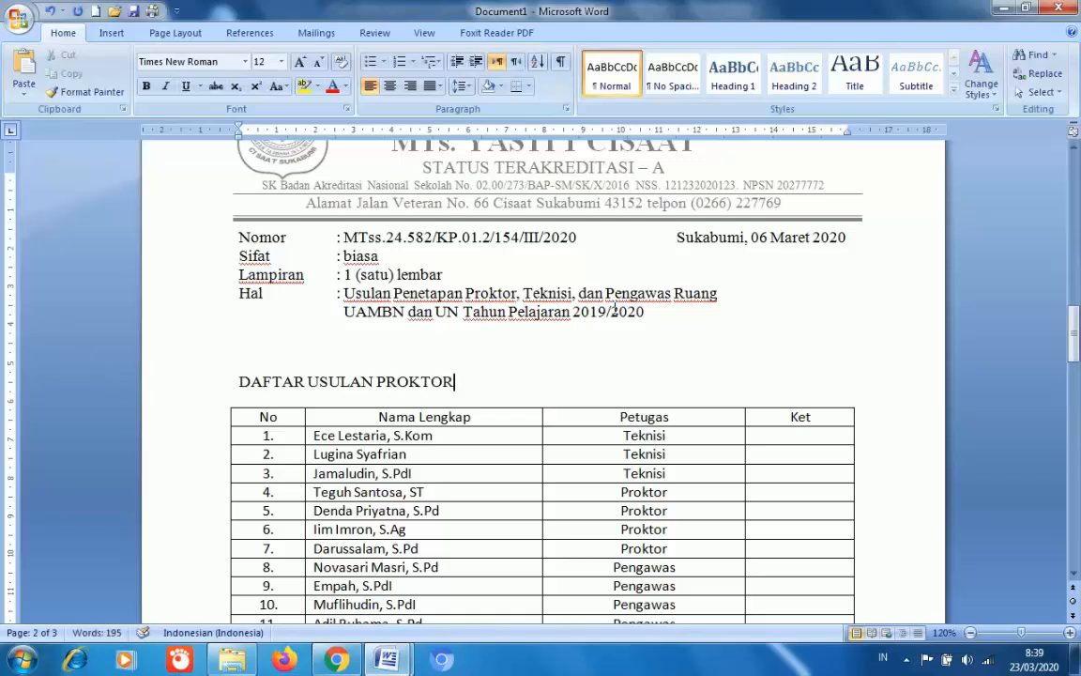
pyautogui.write(', TEKNISI')
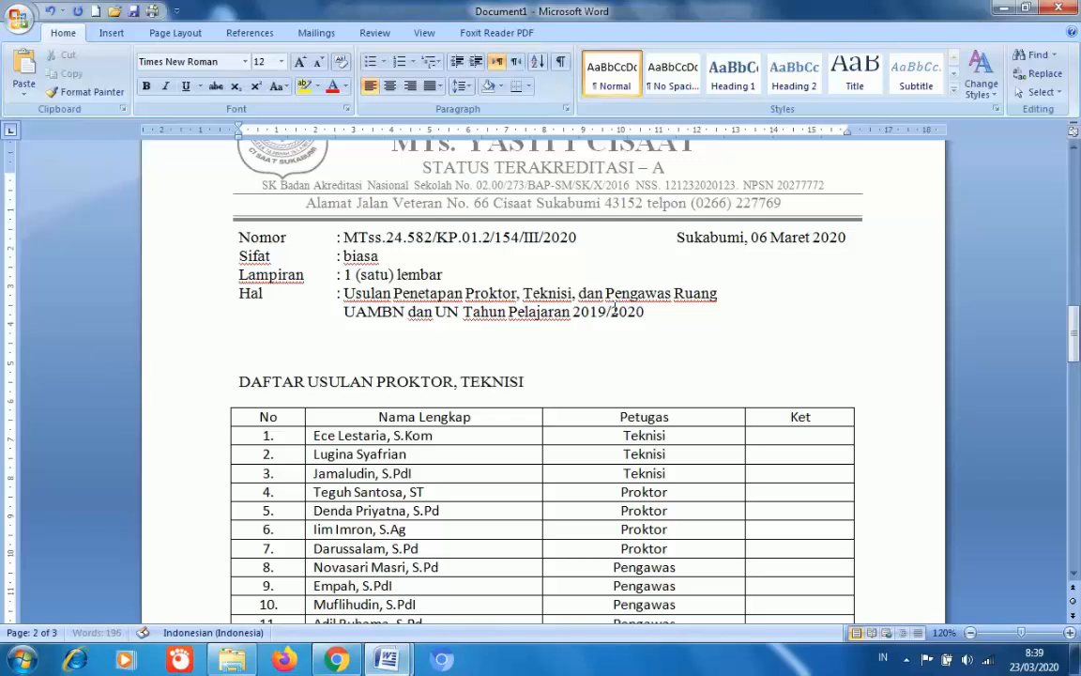
pyautogui.write(' d')
pyautogui.press('BackSpace')
pyautogui.write('DAN PENGAWAS')
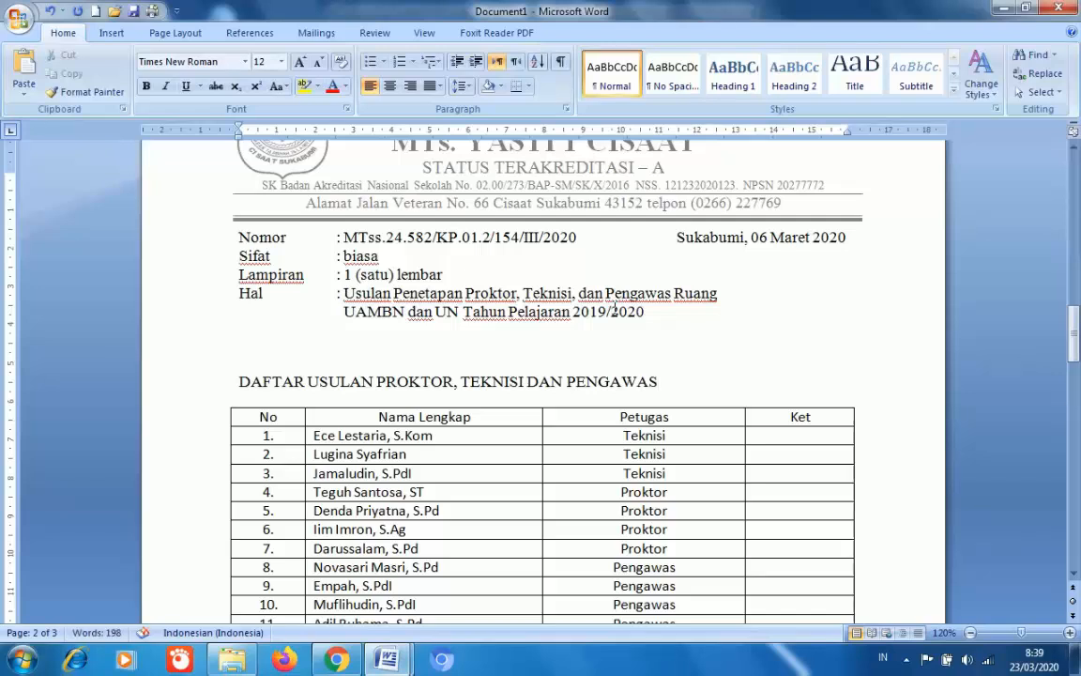
pyautogui.write(' UJIAN')
# - Make the heading centred, bold and underlined
pyautogui.moveTo(230, 381); pyautogui.dragTo(713, 385)
pyautogui.click(388, 86)
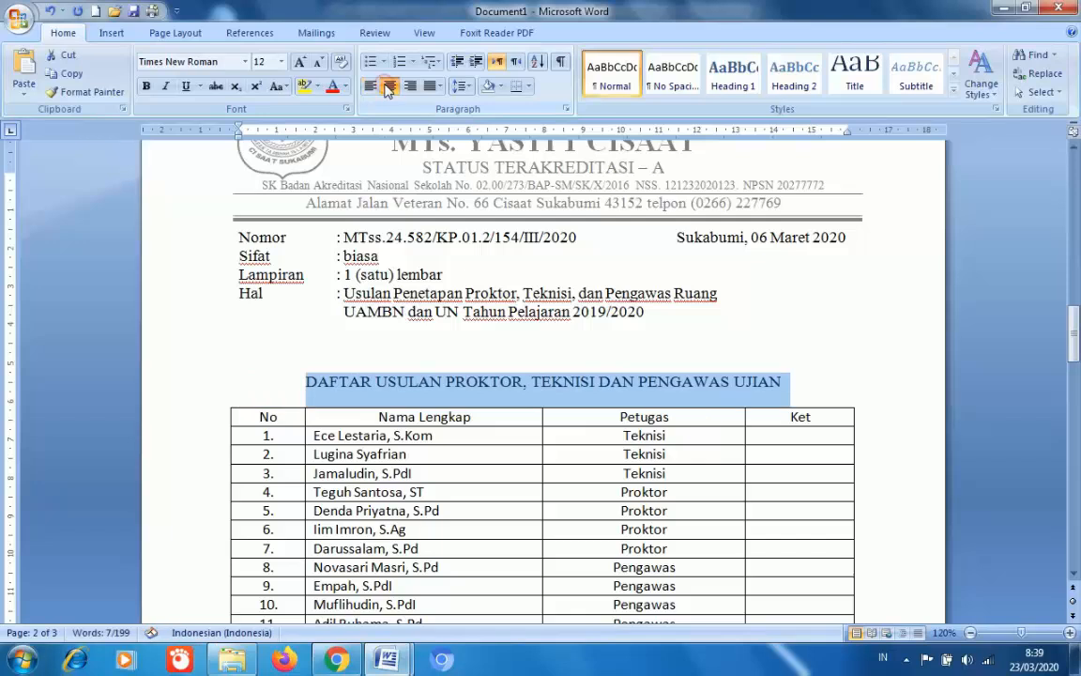
pyautogui.click(145, 86)
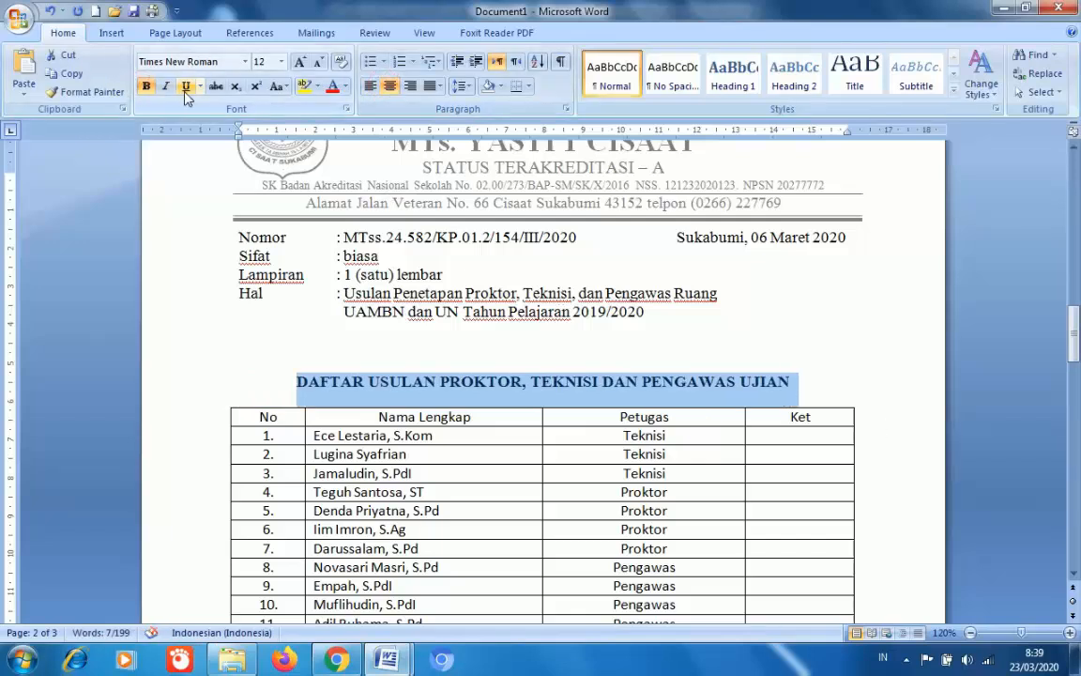
pyautogui.click(186, 85)
pyautogui.click(440, 381)
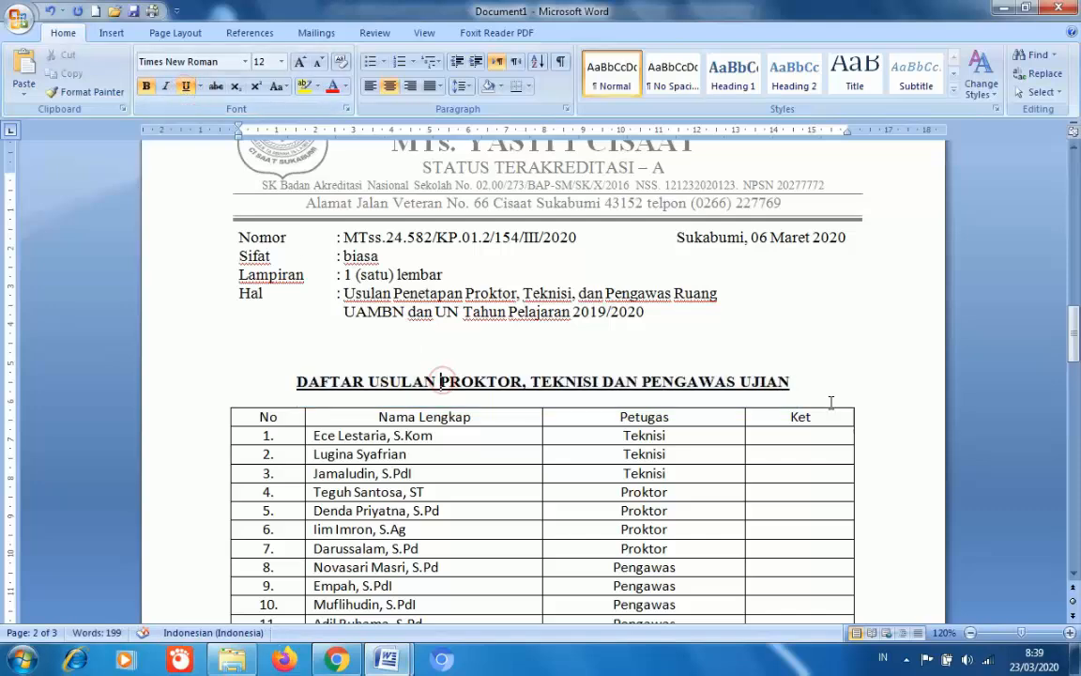
# - Copy the page 1 signature lines and paste them below the page 2 staff table
pyautogui.moveTo(1076, 333); pyautogui.dragTo(1075, 256)
pyautogui.moveTo(626, 187); pyautogui.dragTo(799, 258)
pyautogui.hotkey('ctrl', 'c')
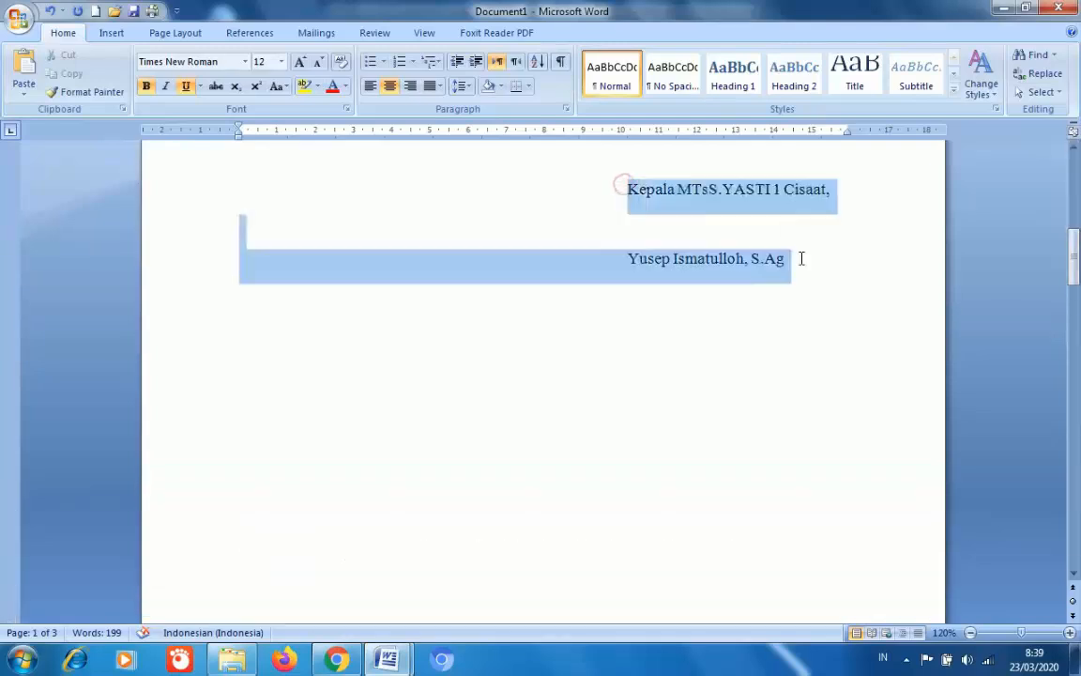
pyautogui.moveTo(1075, 253); pyautogui.dragTo(1077, 385)
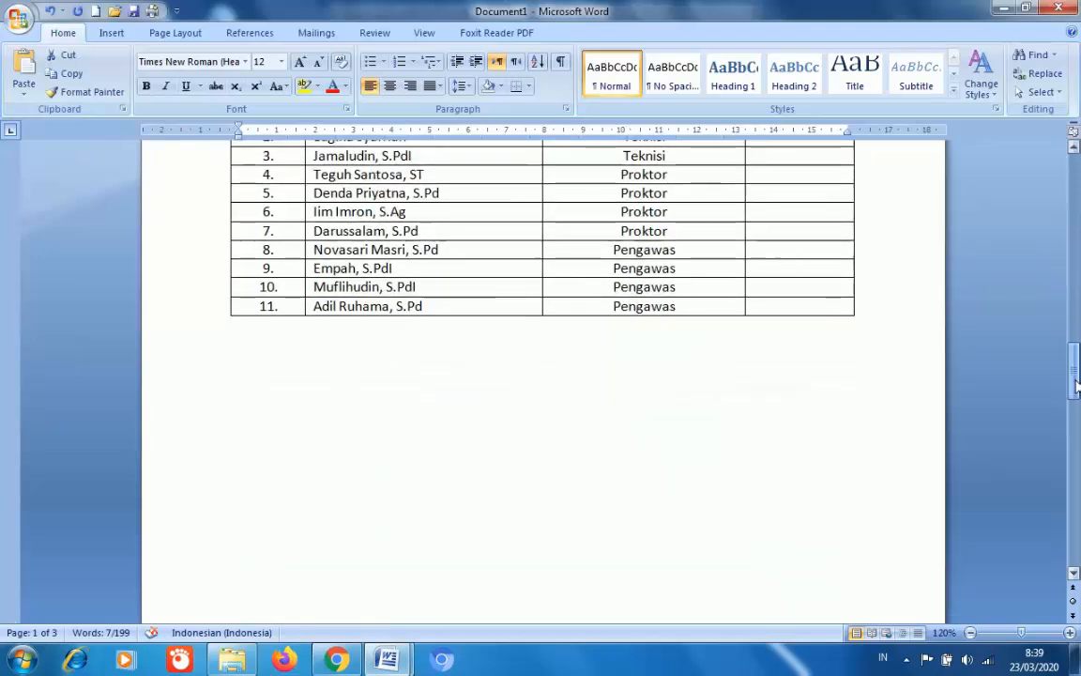
pyautogui.click(794, 379)
pyautogui.hotkey('ctrl', 'v')
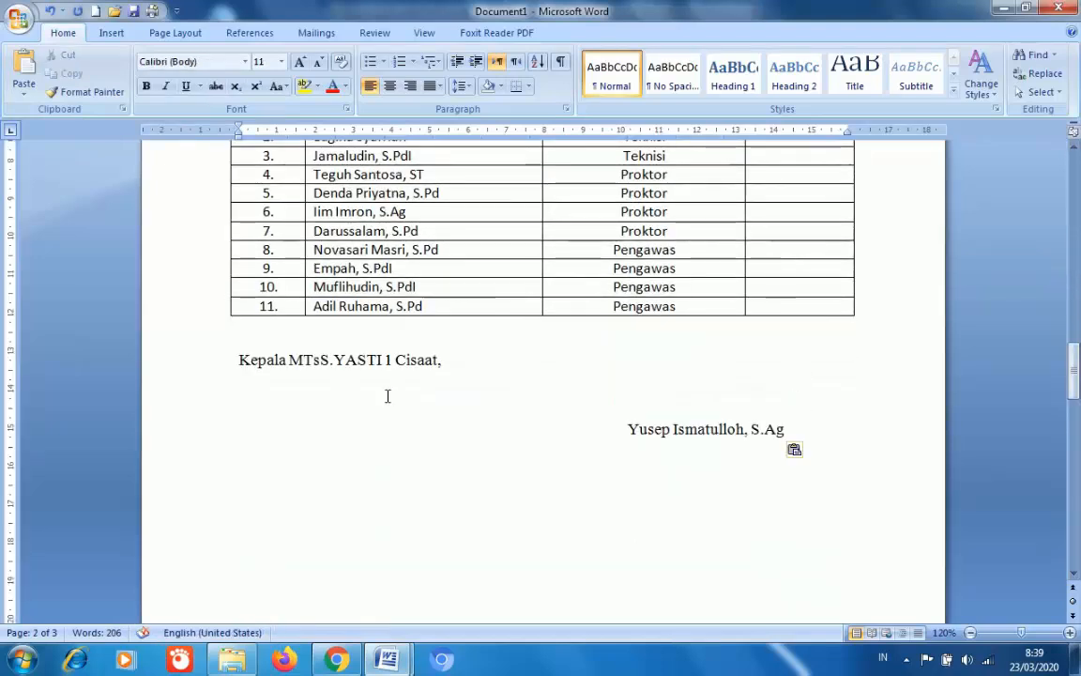
# - Indent the pasted Kepala MTsS.YASTI 1 Cisaat line with two tabs to align it right
pyautogui.click(237, 362)
pyautogui.press('Tab')
pyautogui.press('Tab')
pyautogui.press('Tab')
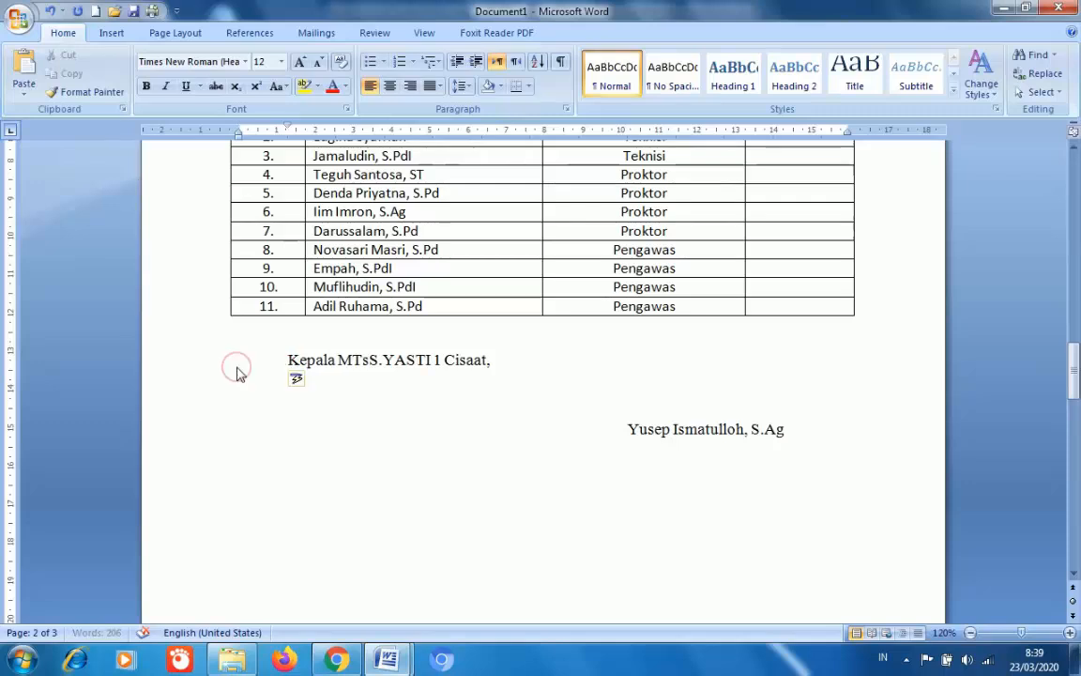
pyautogui.press('Tab')
pyautogui.press('Tab')
pyautogui.press('Tab')
pyautogui.press('Tab')
pyautogui.press('Tab')
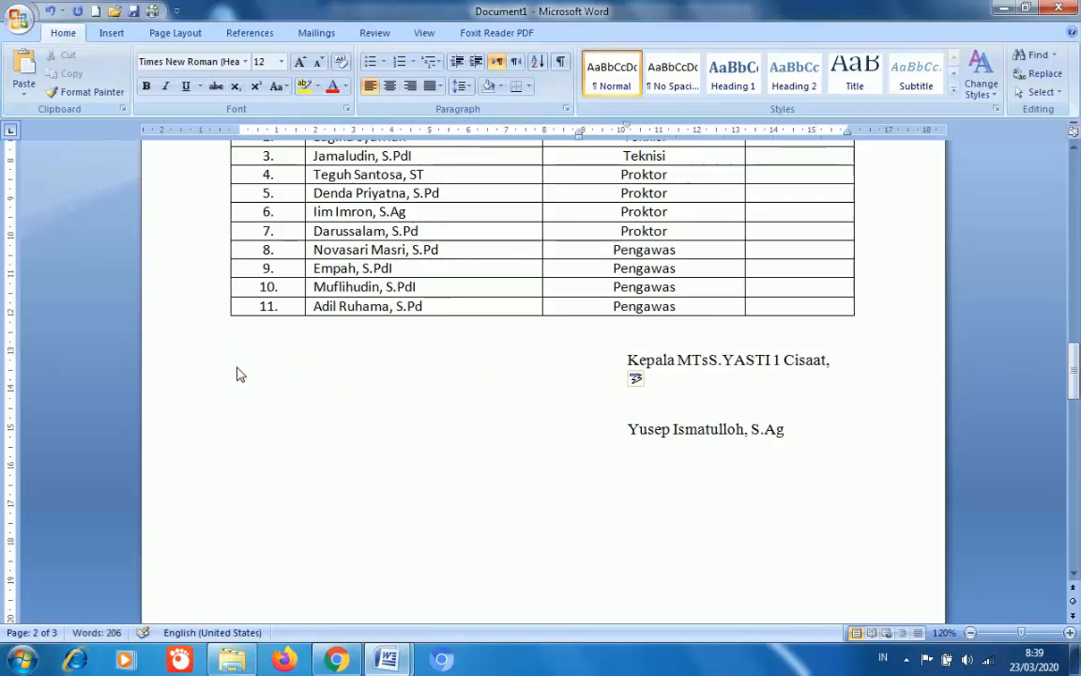
pyautogui.moveTo(1072, 371); pyautogui.dragTo(1078, 345)
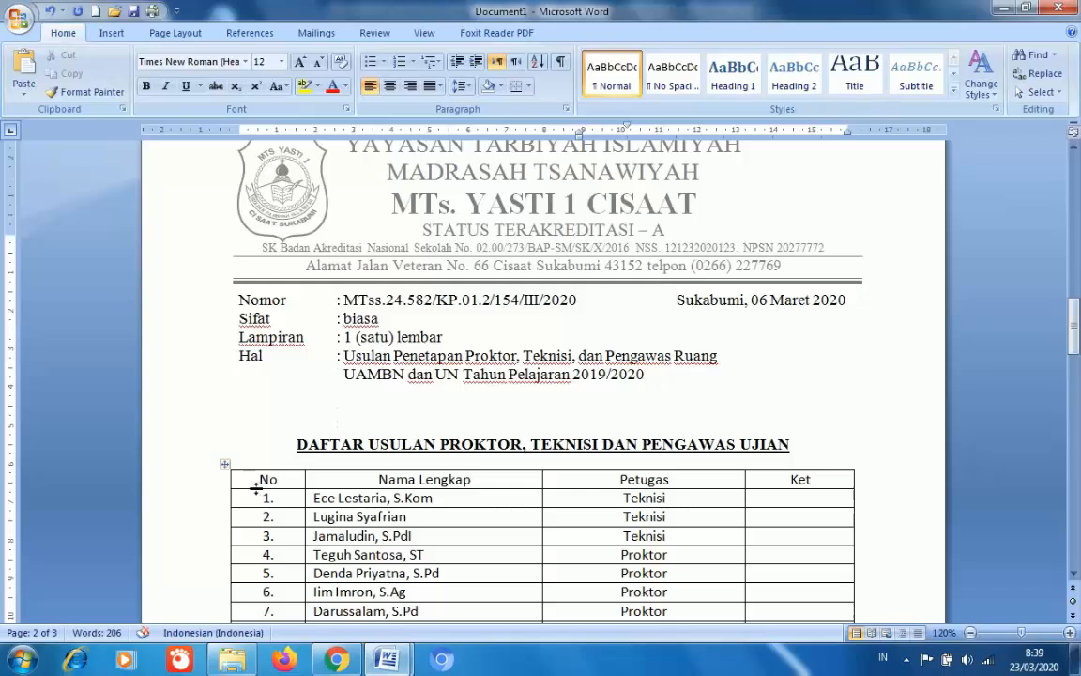
# - Bold the header labels No, Nama Lengkap, Petugas and Ket in the staff table
pyautogui.moveTo(252, 482); pyautogui.dragTo(643, 469)
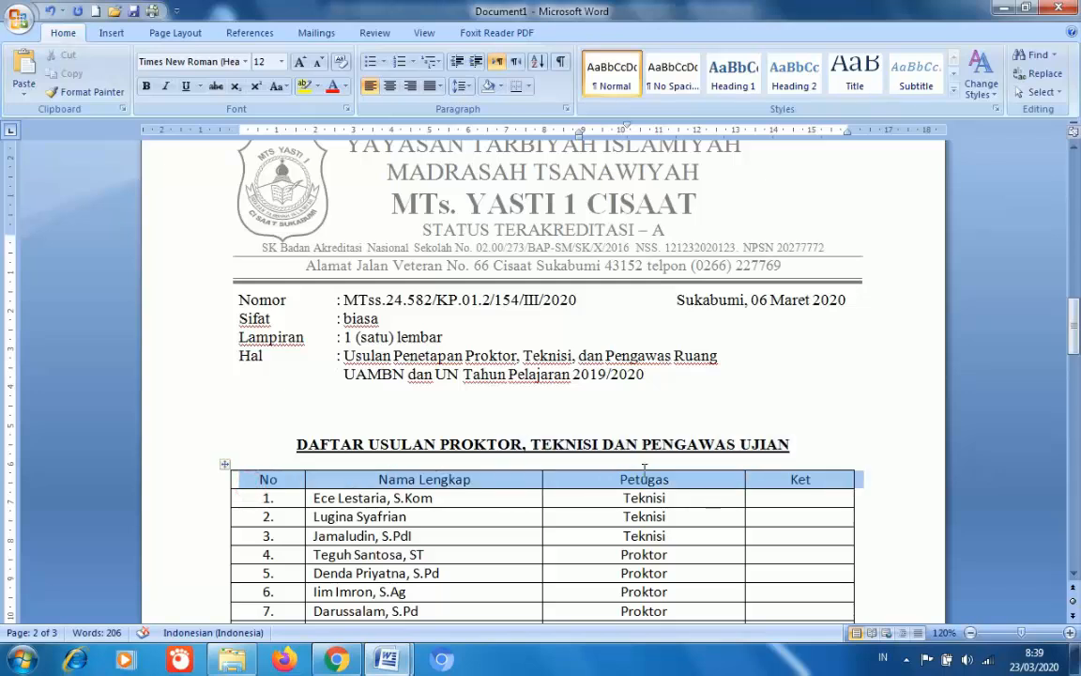
pyautogui.moveTo(773, 481); pyautogui.dragTo(773, 481)
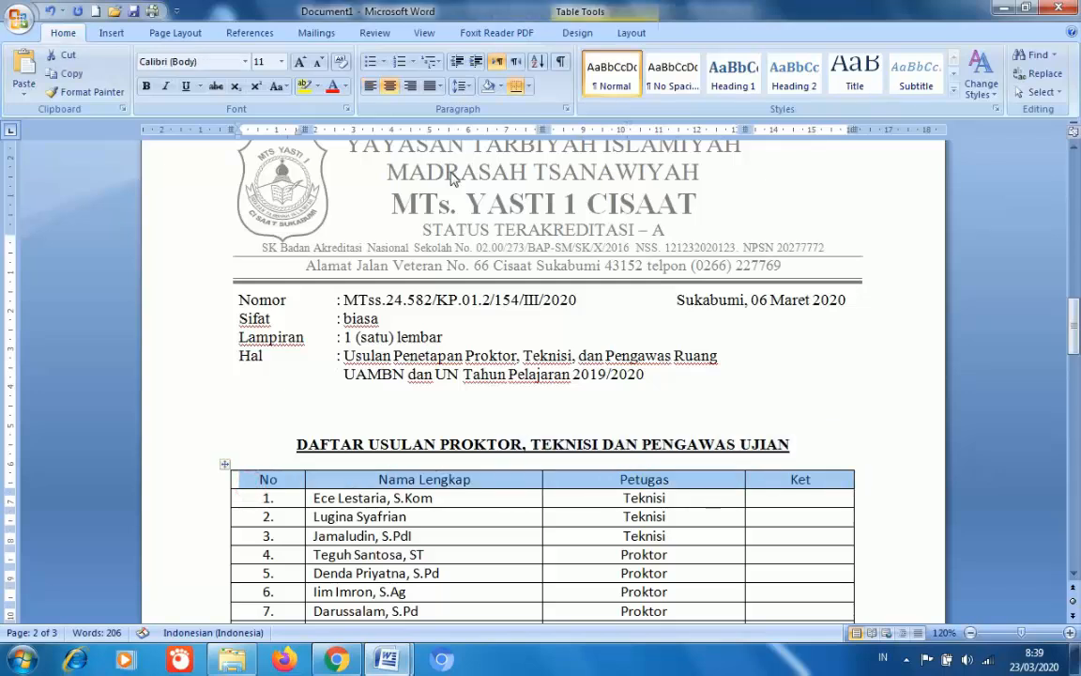
pyautogui.click(146, 86)
pyautogui.click(677, 403)
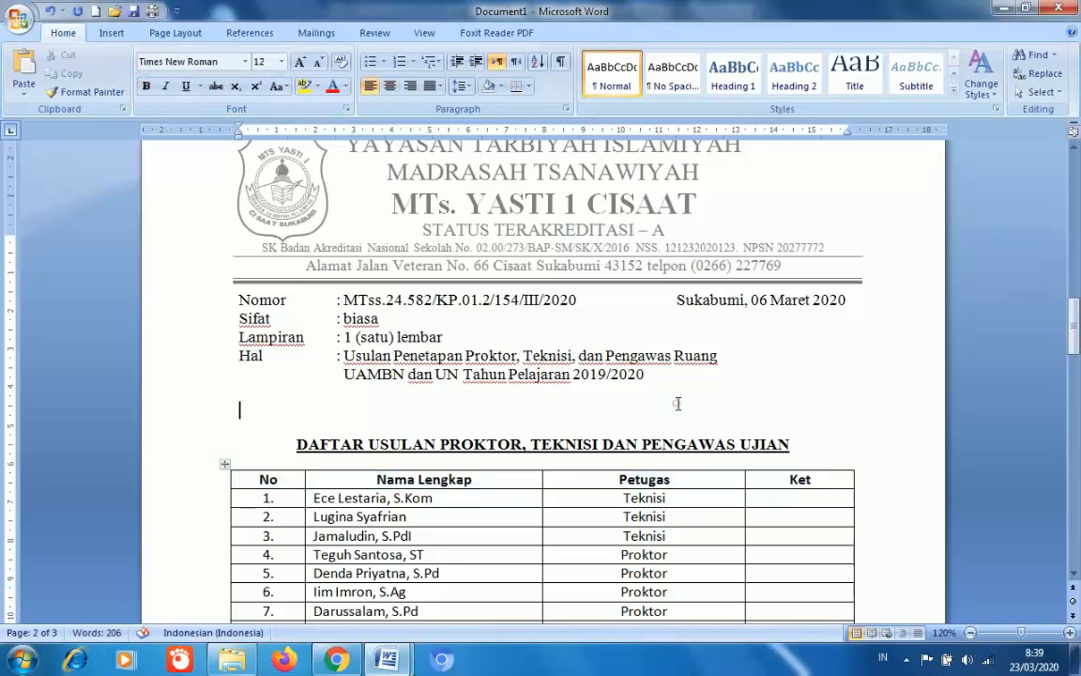
pyautogui.moveTo(1077, 350)
pyautogui.mouseDown()
pyautogui.moveTo(1075, 217)
pyautogui.moveTo(1076, 258)
pyautogui.mouseUp()
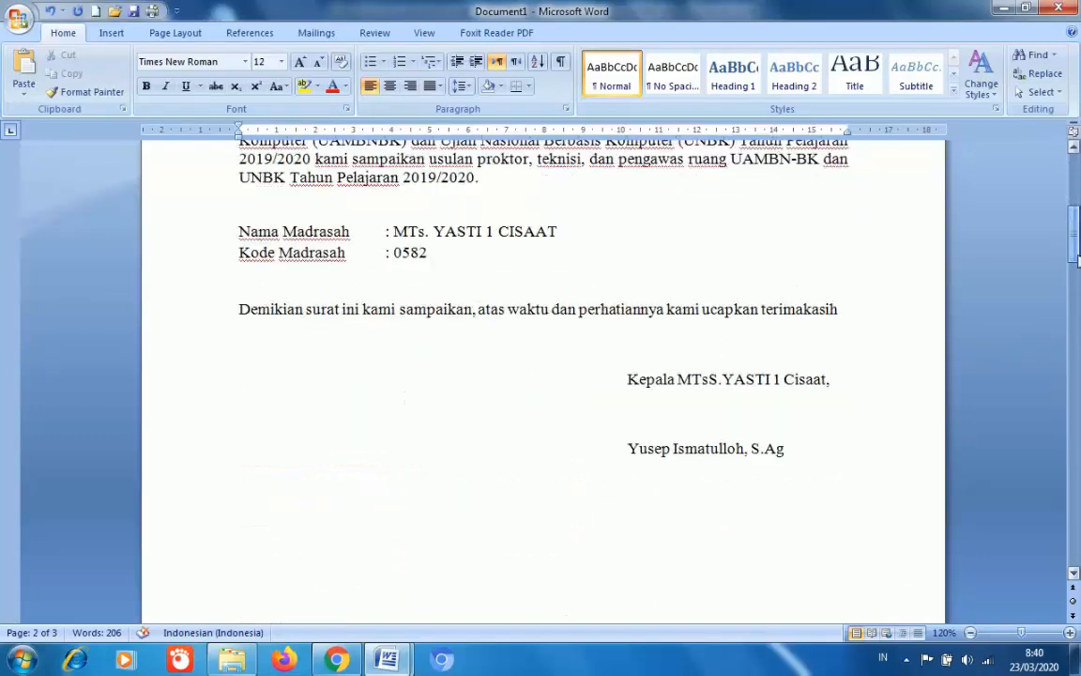
# - Add a blank footer to the letter's pages from the Insert footer designs
pyautogui.click(1072, 135)
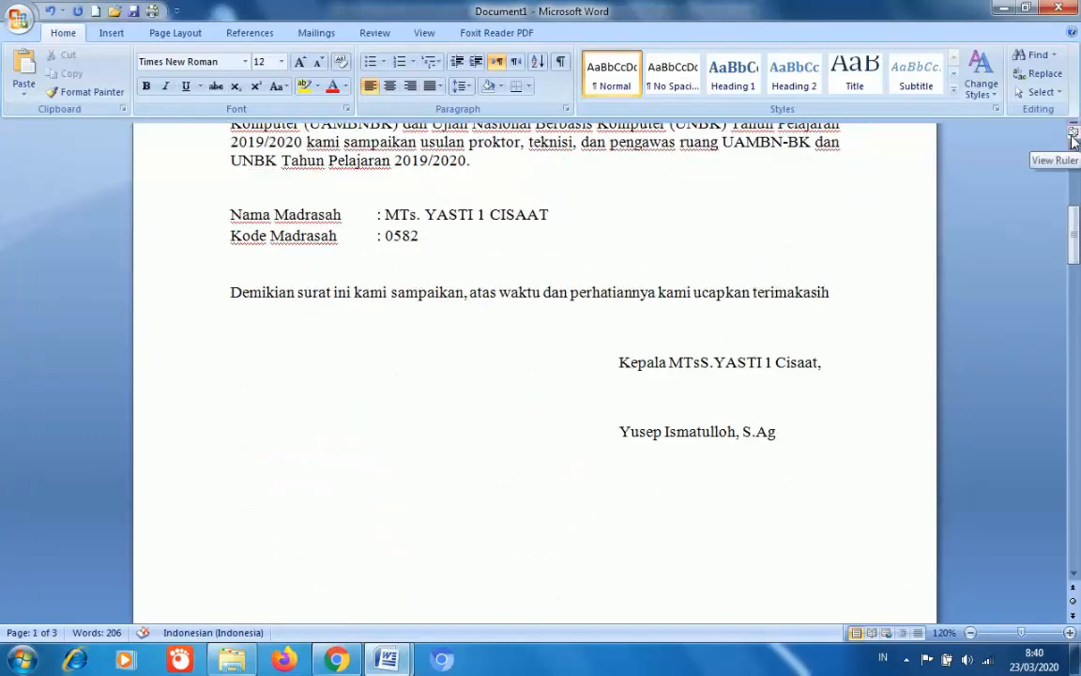
pyautogui.click(1072, 134)
pyautogui.moveTo(1075, 230); pyautogui.dragTo(1075, 188)
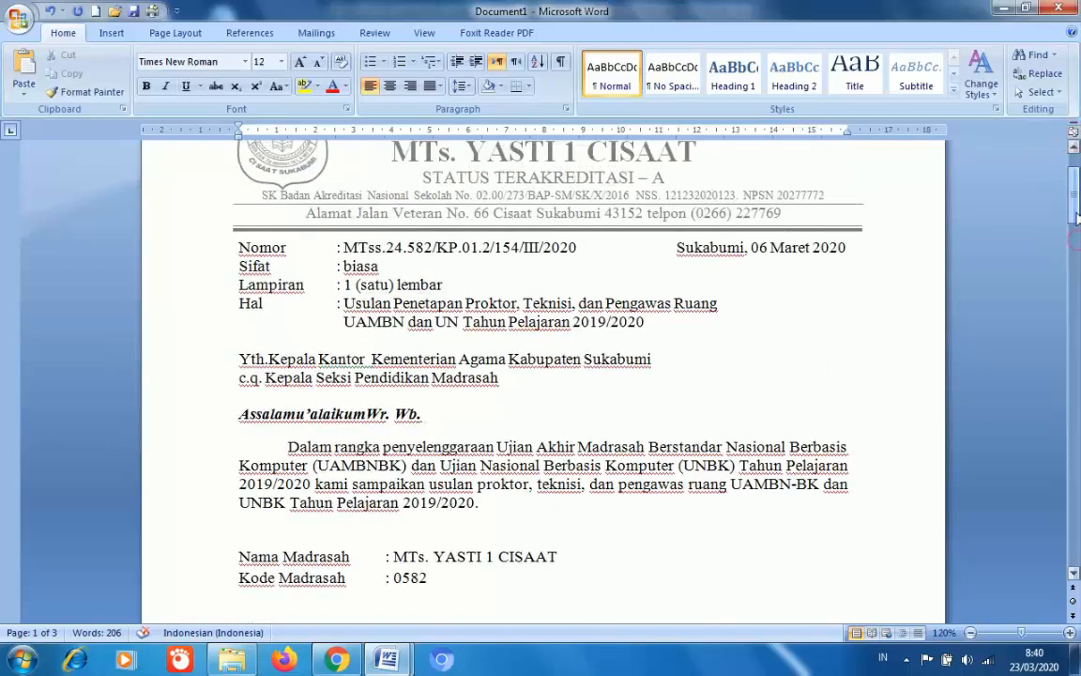
pyautogui.click(112, 33)
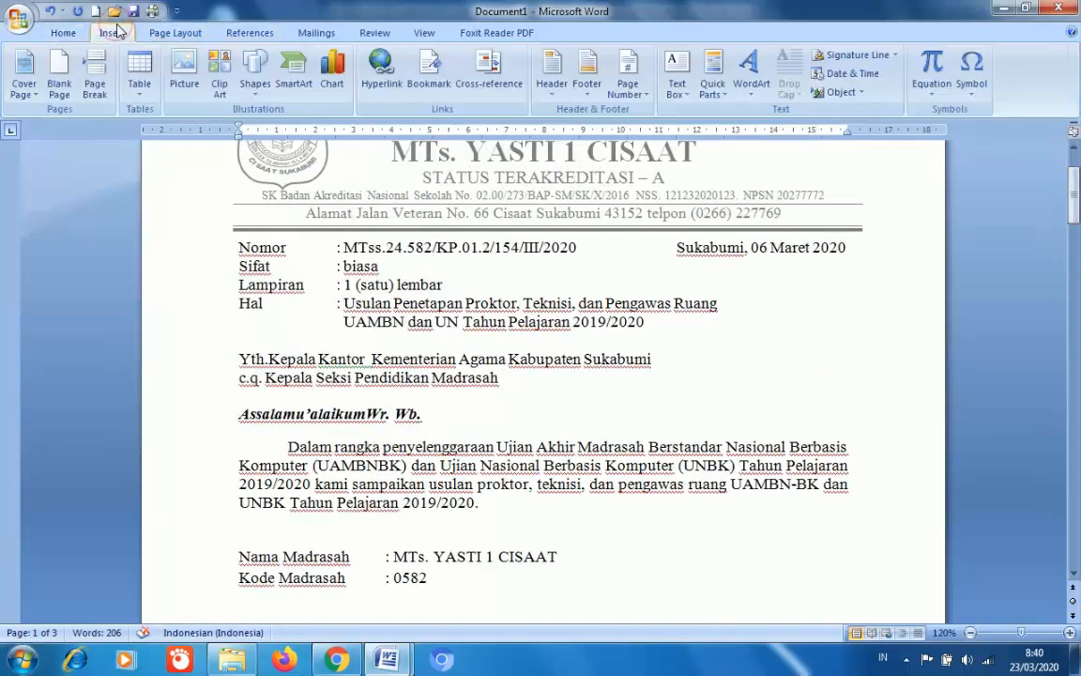
pyautogui.click(586, 70)
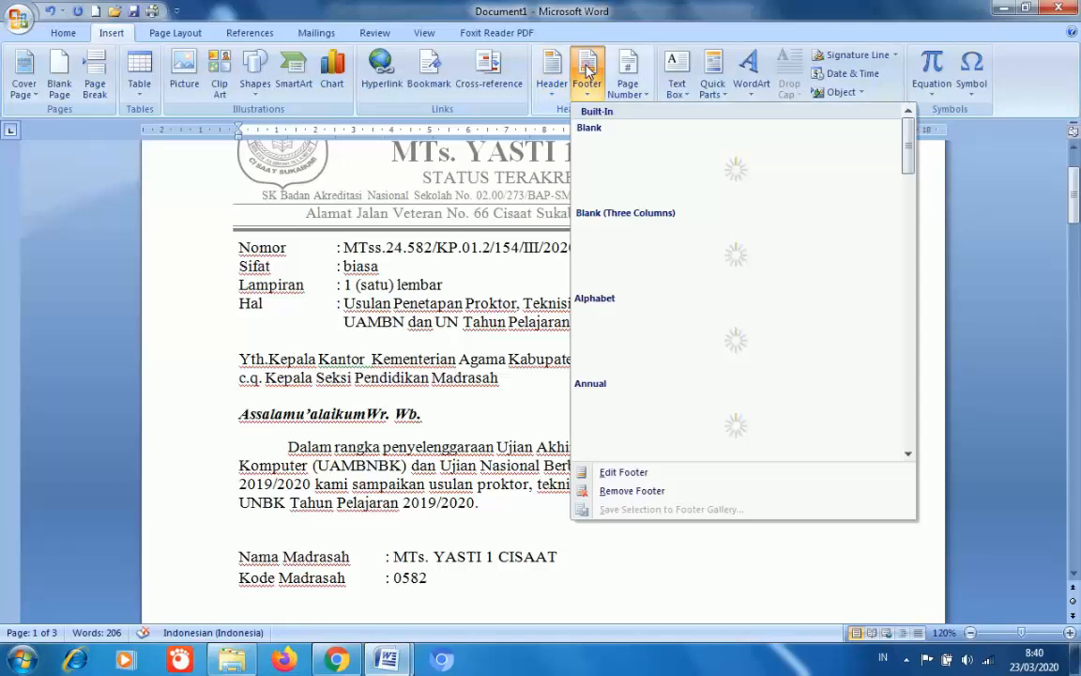
pyautogui.click(650, 156)
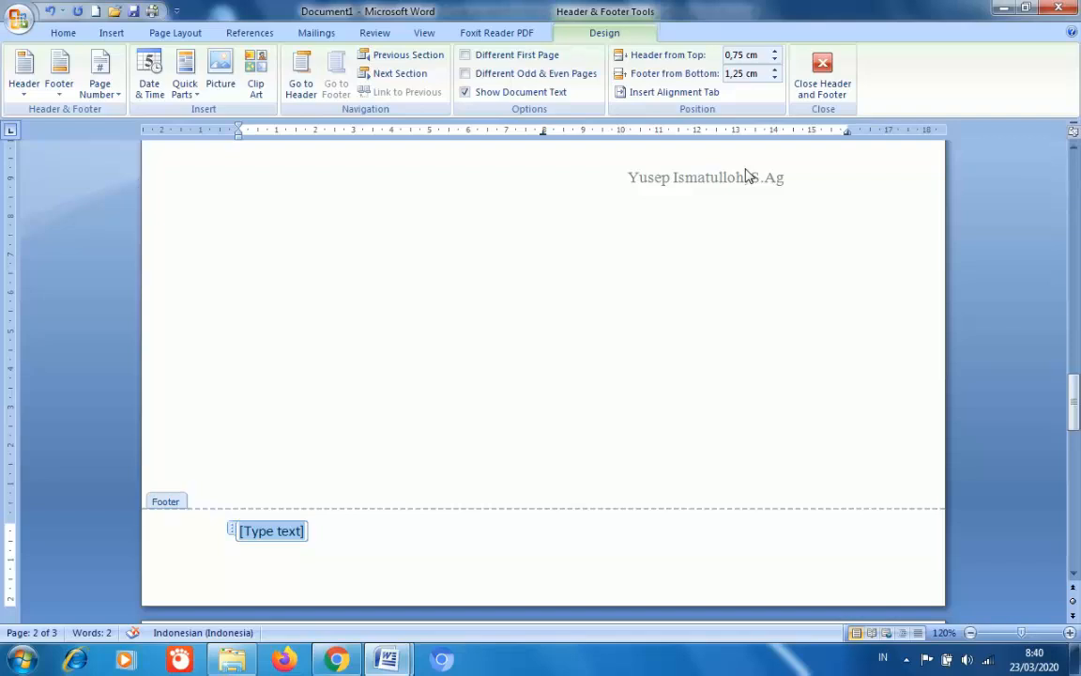
# - Open the Page Number Top of Page options, dismissing the Windows color-scheme warning
pyautogui.click(114, 96)
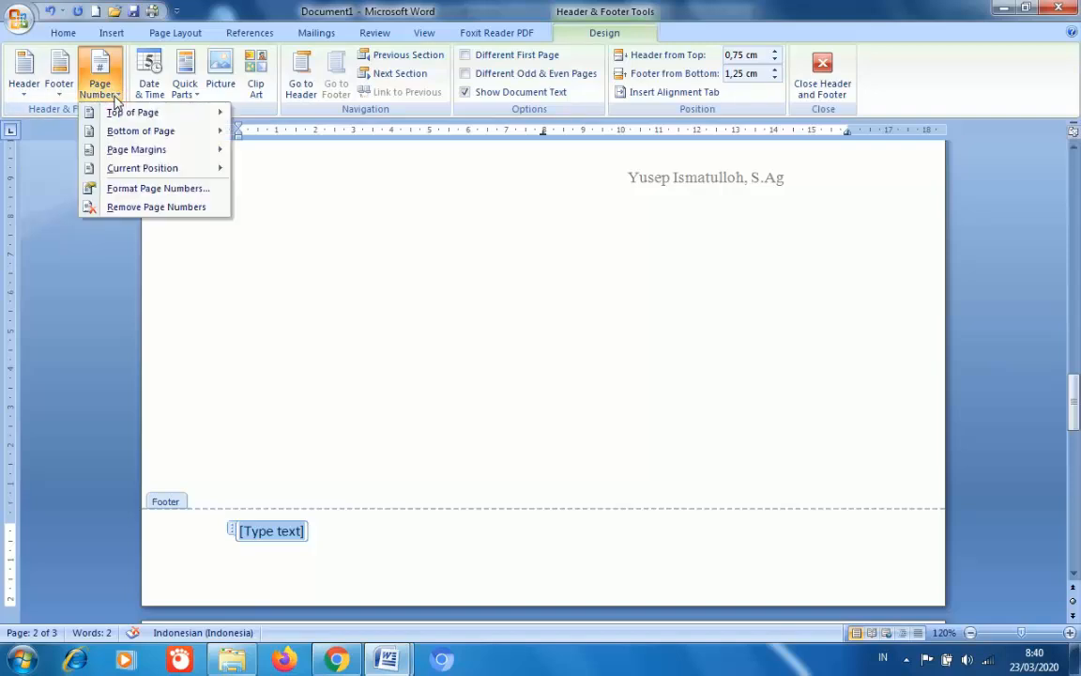
pyautogui.moveTo(122, 113)
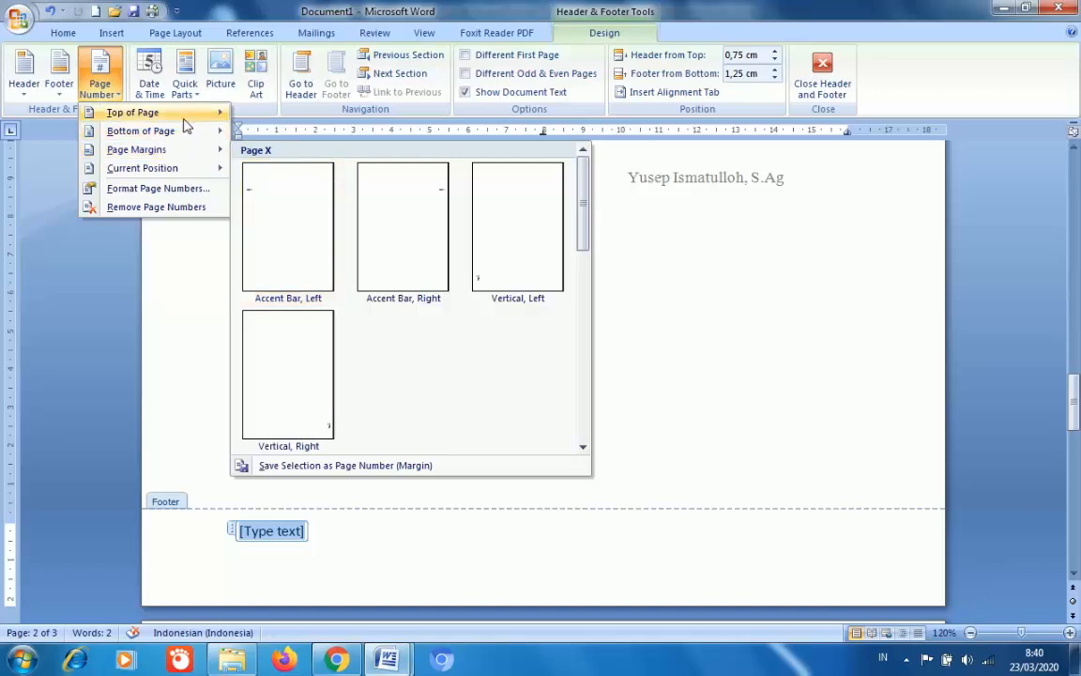
pyautogui.moveTo(183, 113)
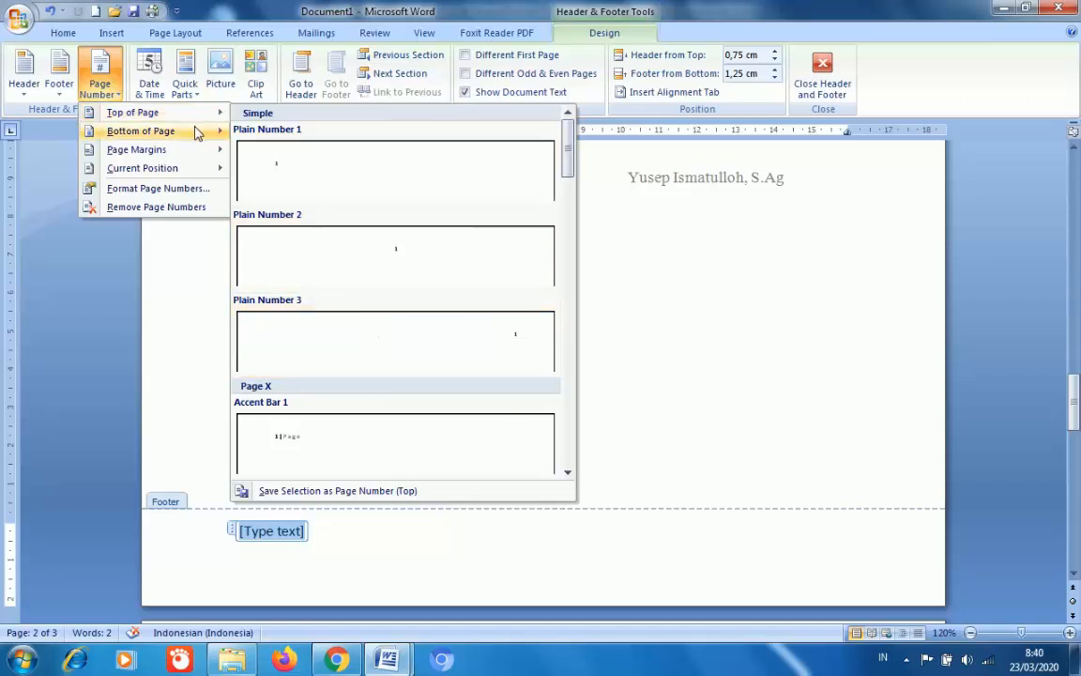
pyautogui.moveTo(197, 134)
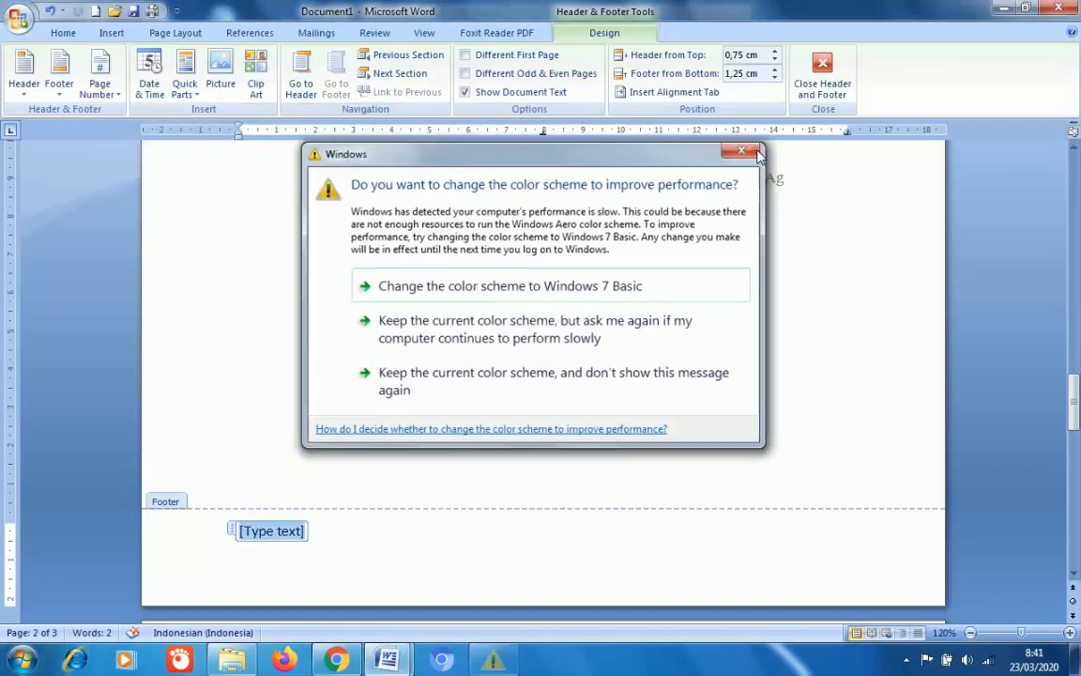
pyautogui.click(758, 152)
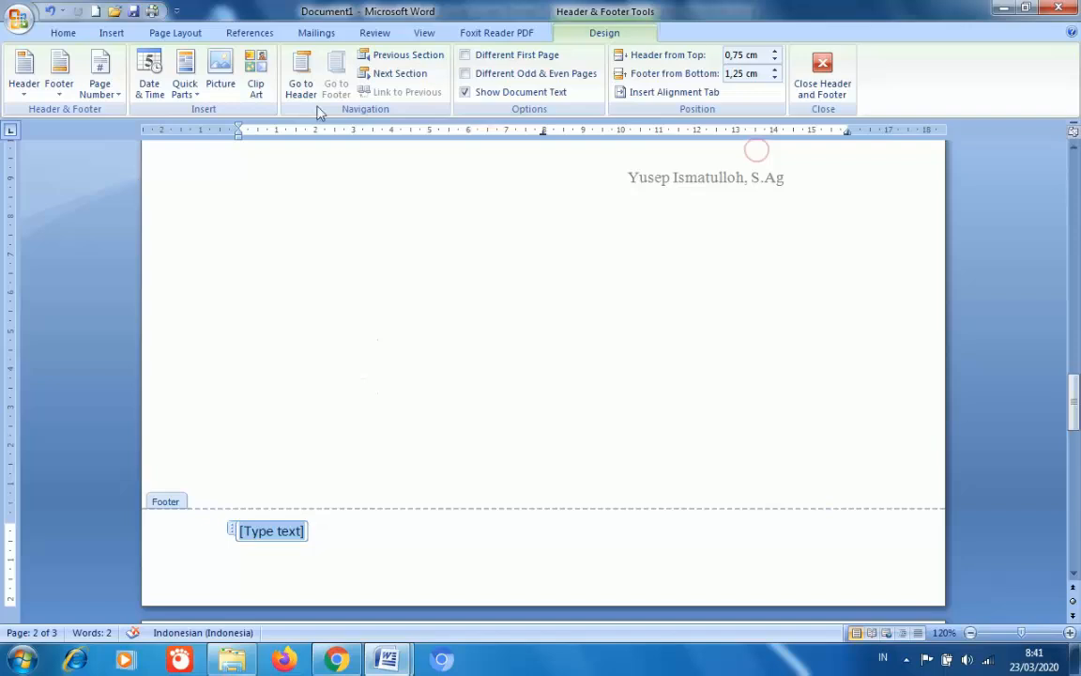
pyautogui.click(99, 85)
# - Try a right-aligned Top of Page number, then undo it to restore the letterhead header
pyautogui.moveTo(139, 116)
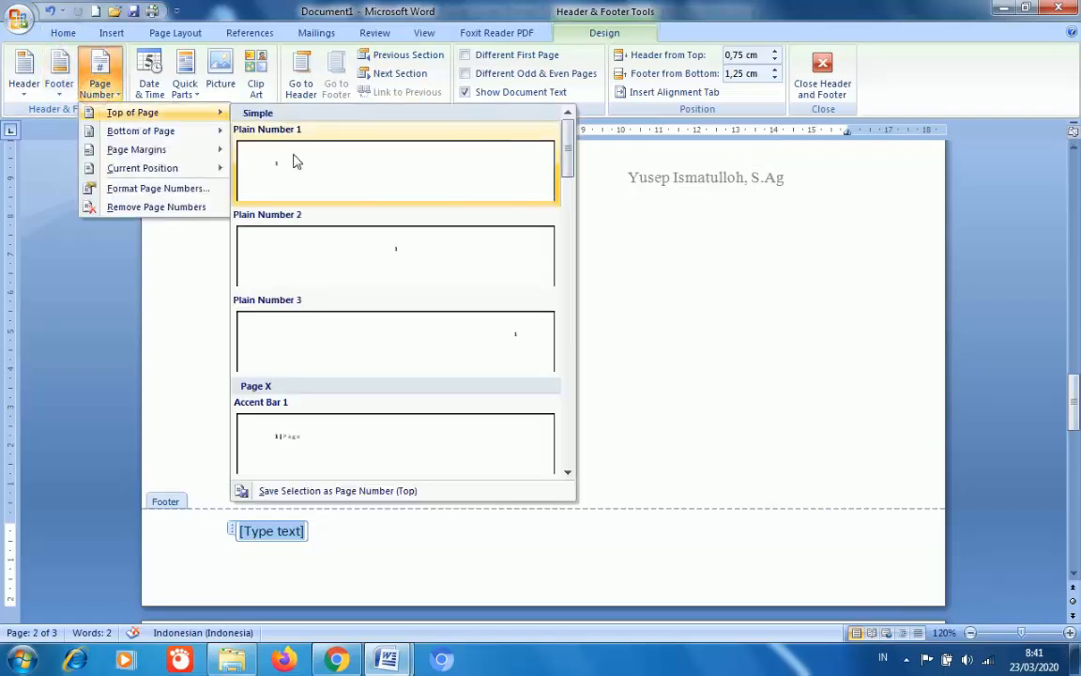
pyautogui.click(410, 337)
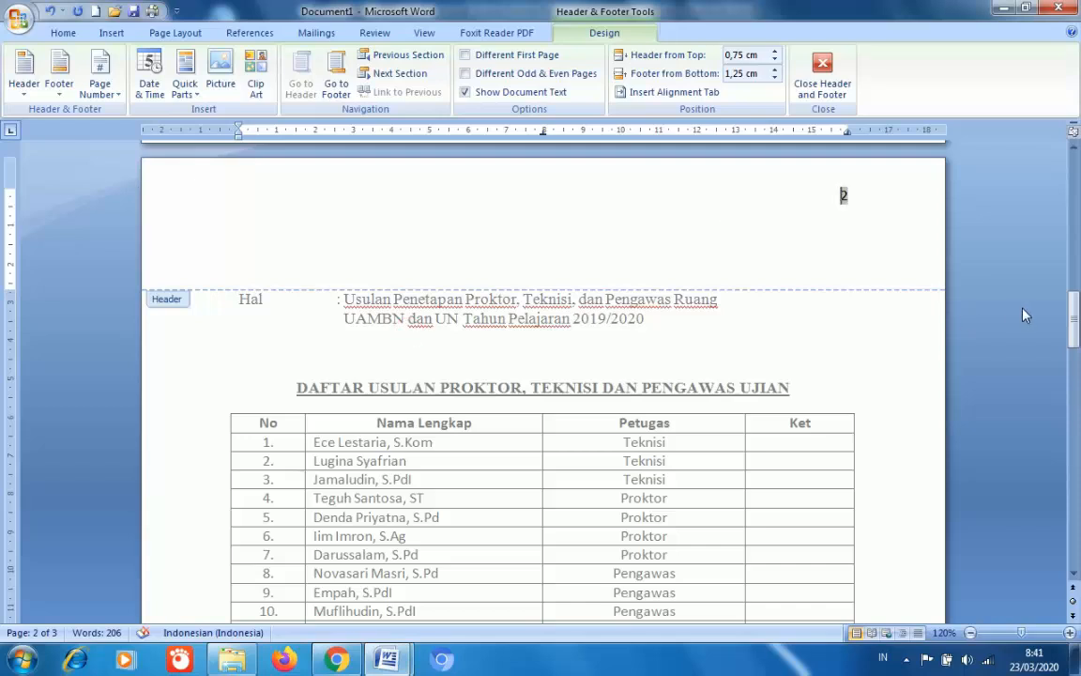
pyautogui.moveTo(1074, 323); pyautogui.dragTo(1075, 181)
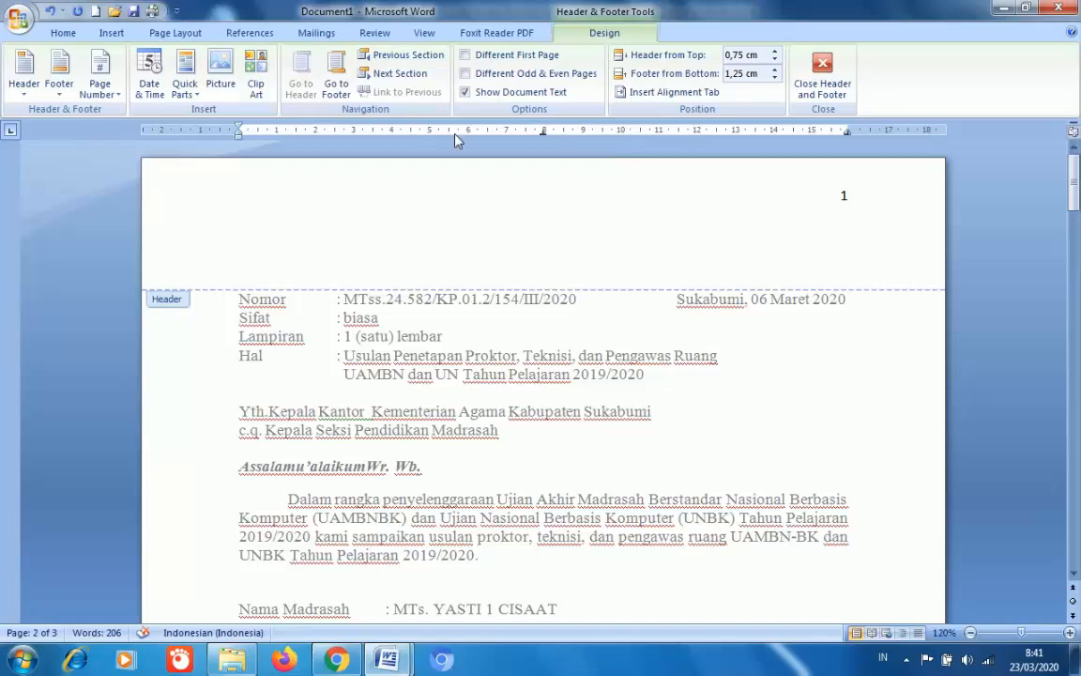
pyautogui.click(64, 98)
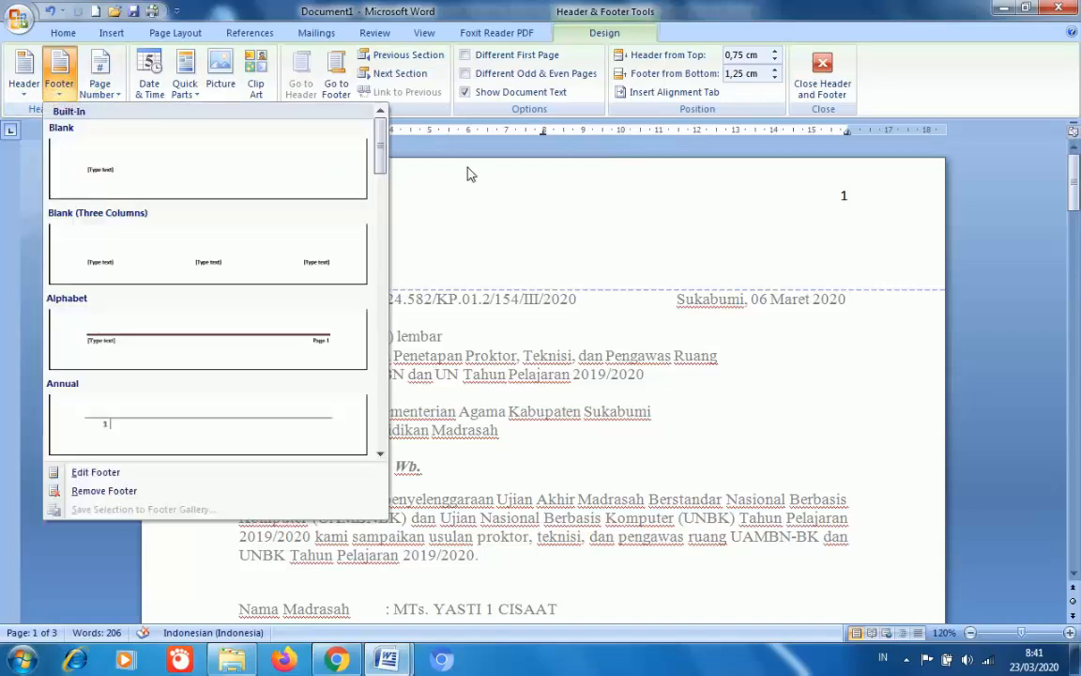
pyautogui.click(422, 150)
pyautogui.click(822, 75)
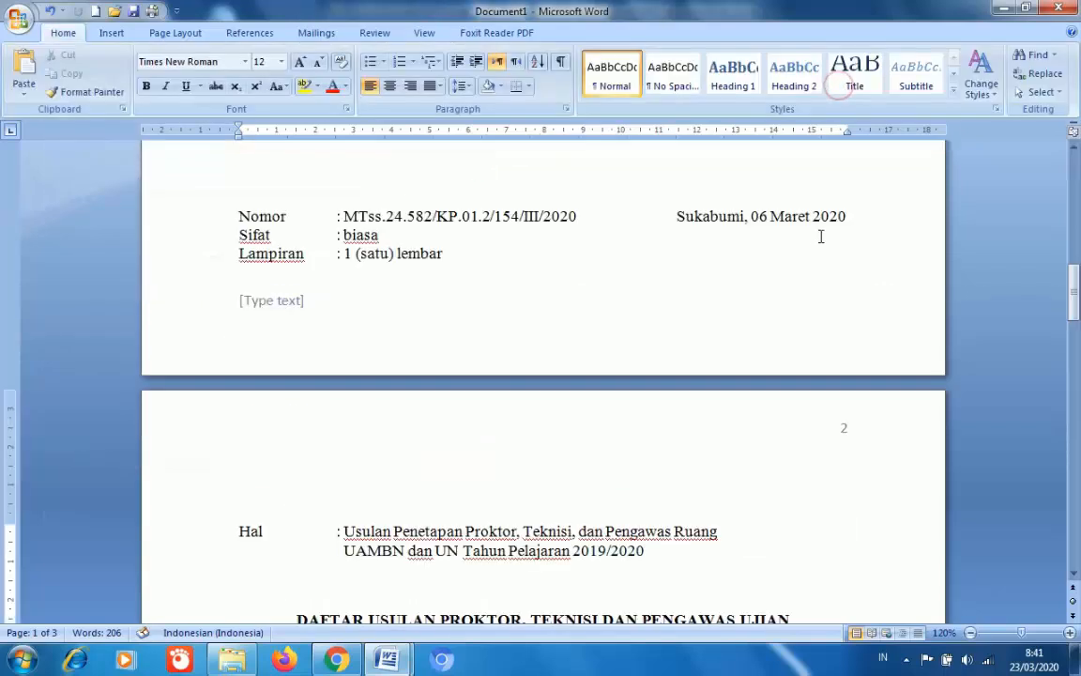
pyautogui.hotkey('ctrl', 'z')
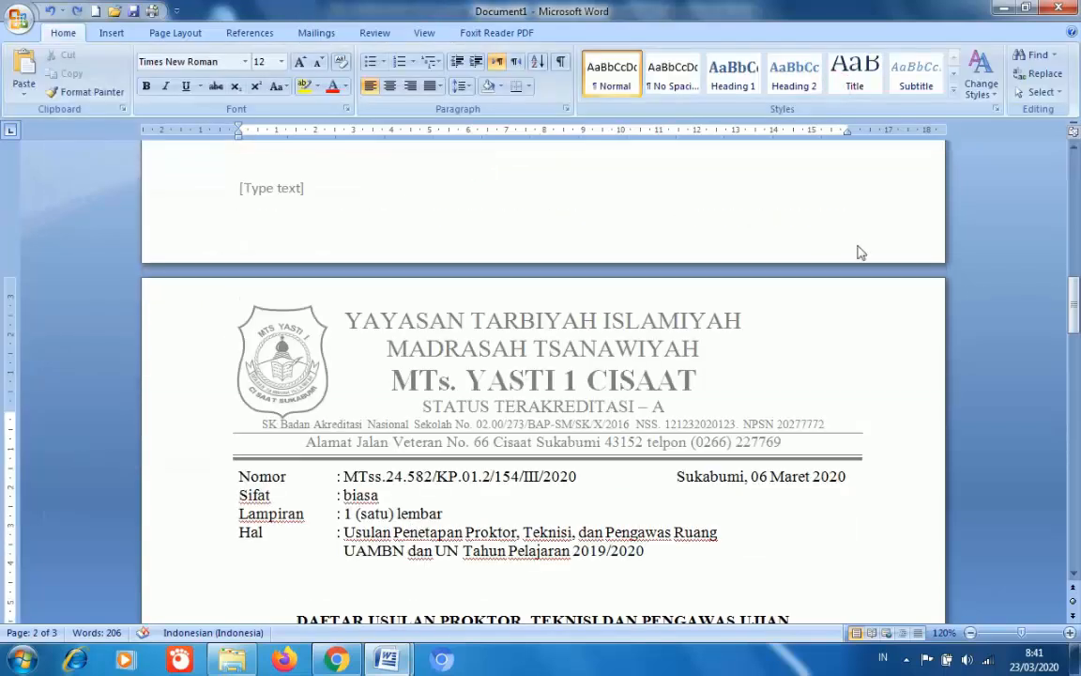
# - Delete the footer's [Type text] placeholder and insert Bottom of Page Plain Number 3
pyautogui.doubleClick(569, 220)
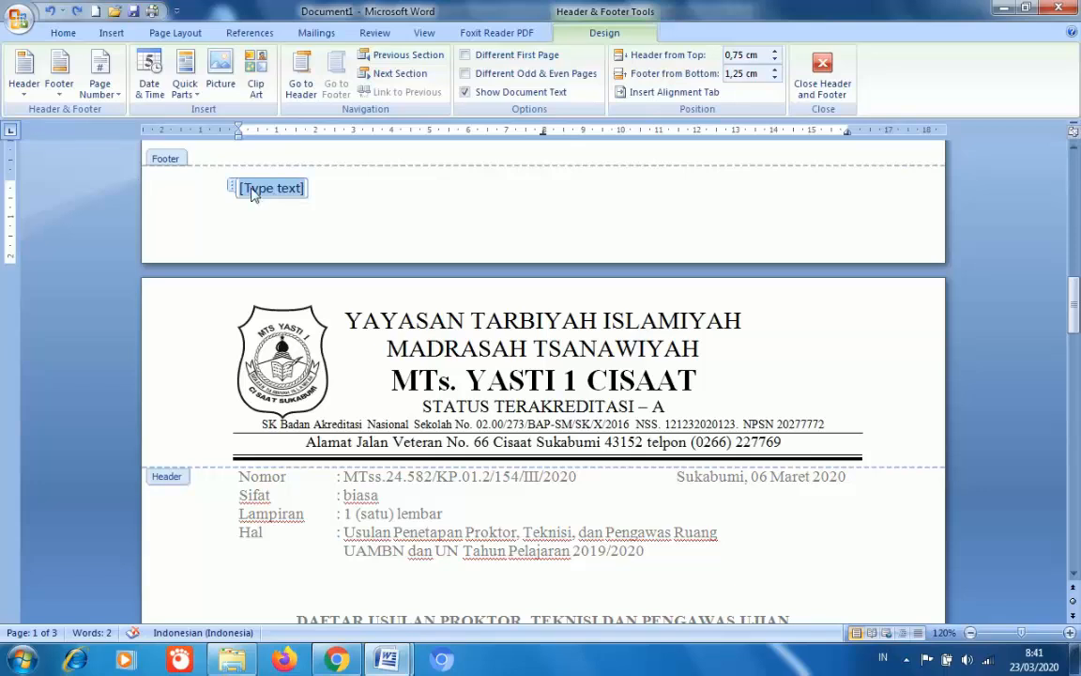
pyautogui.press('Delete')
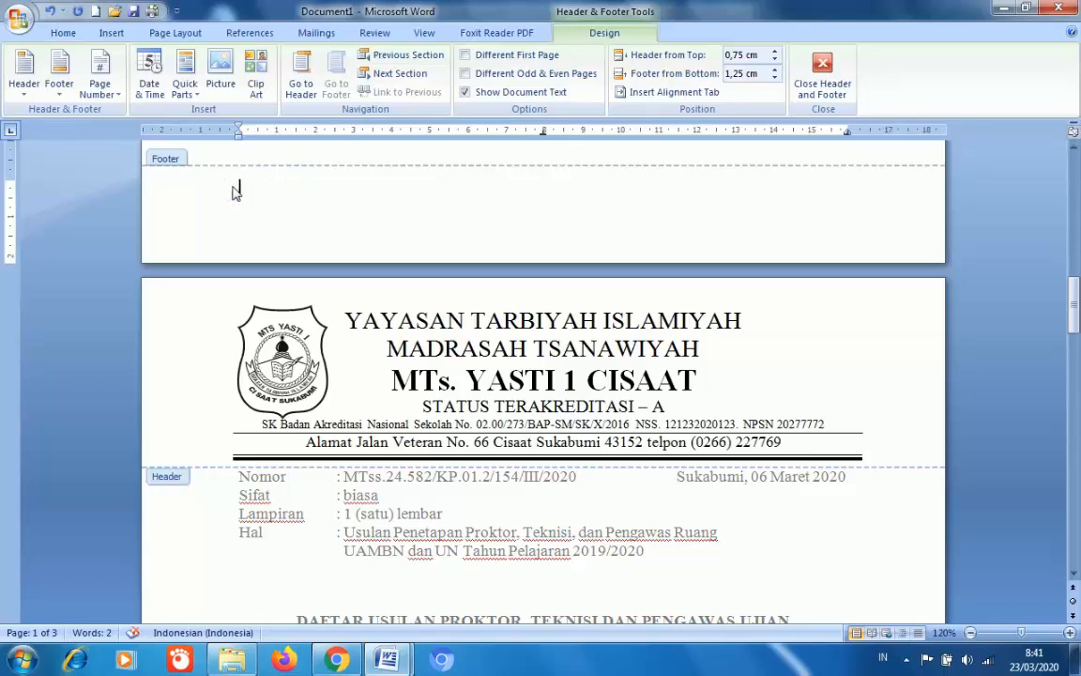
pyautogui.click(98, 89)
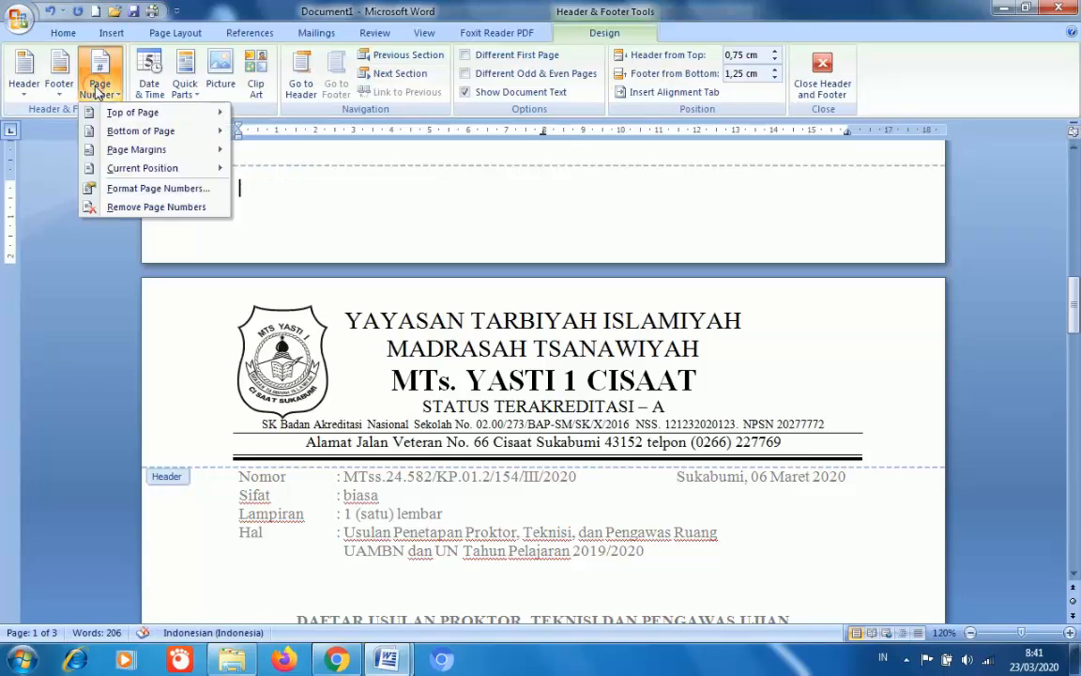
pyautogui.moveTo(117, 114)
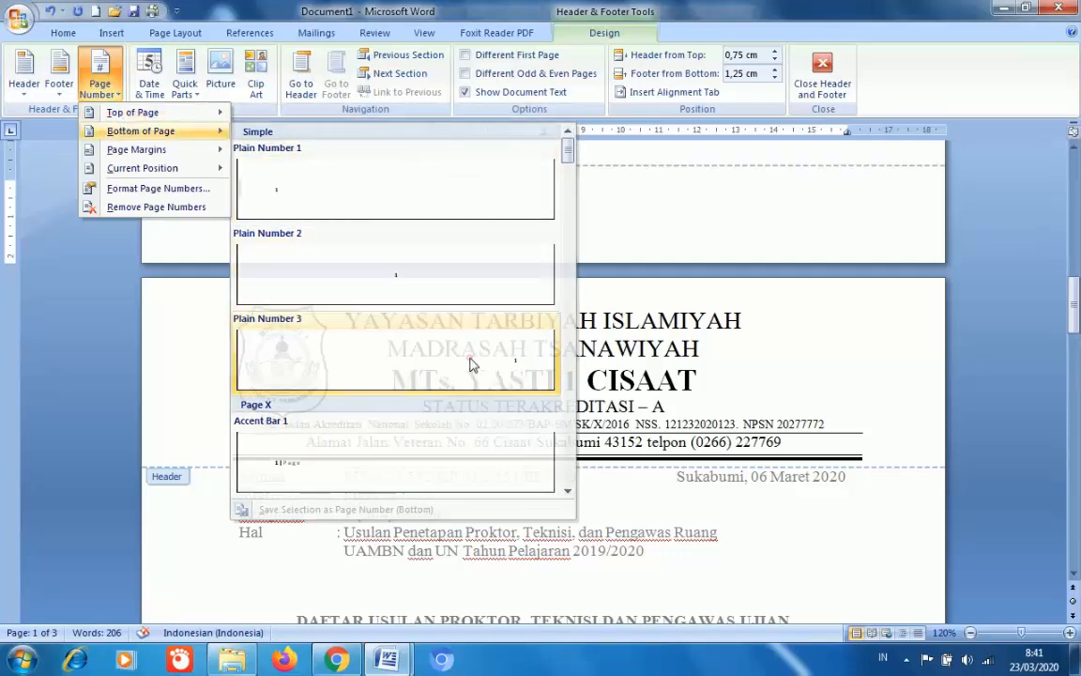
pyautogui.click(469, 361)
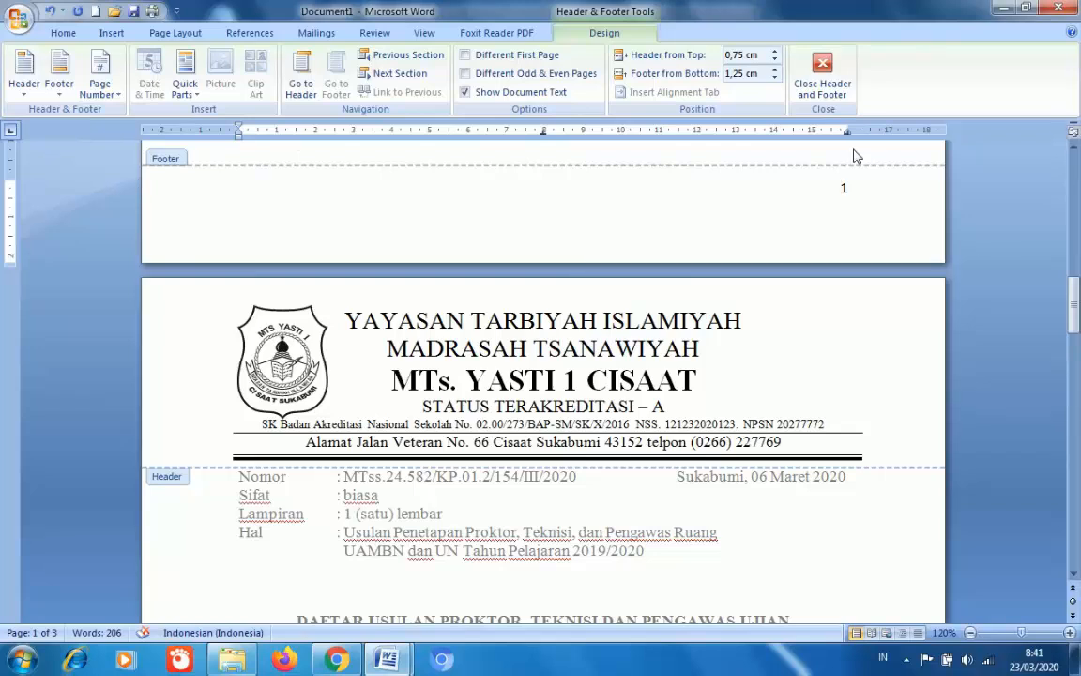
# - Check the footer's page number 1 and close Header and Footer editing
pyautogui.moveTo(1074, 283); pyautogui.dragTo(1076, 294)
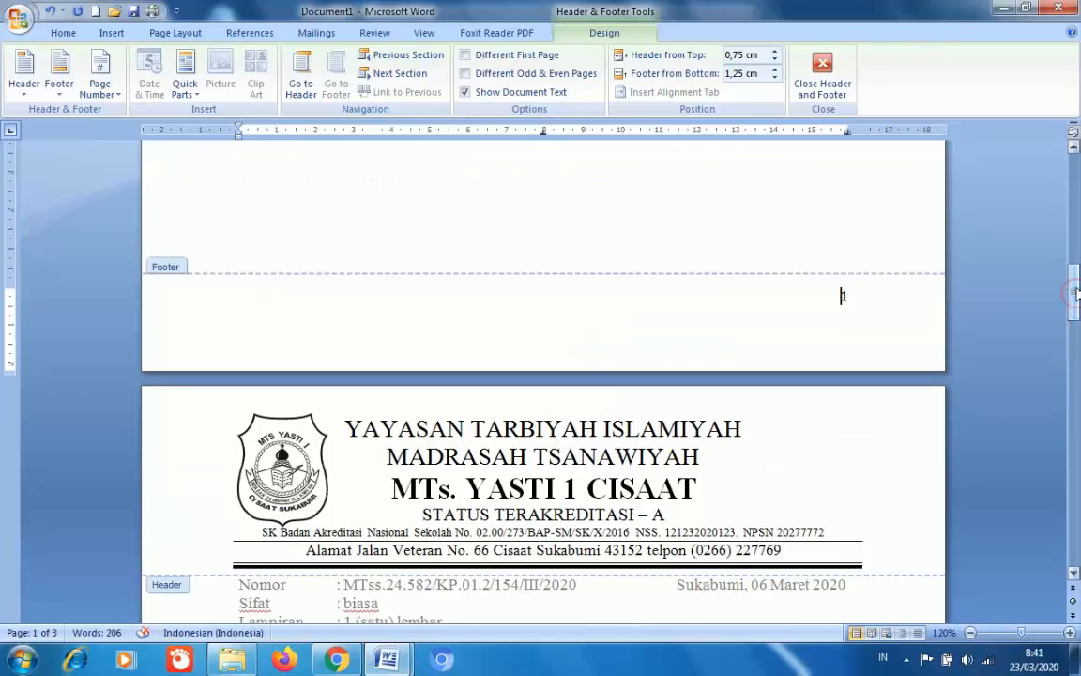
pyautogui.click(843, 297)
pyautogui.doubleClick(844, 299)
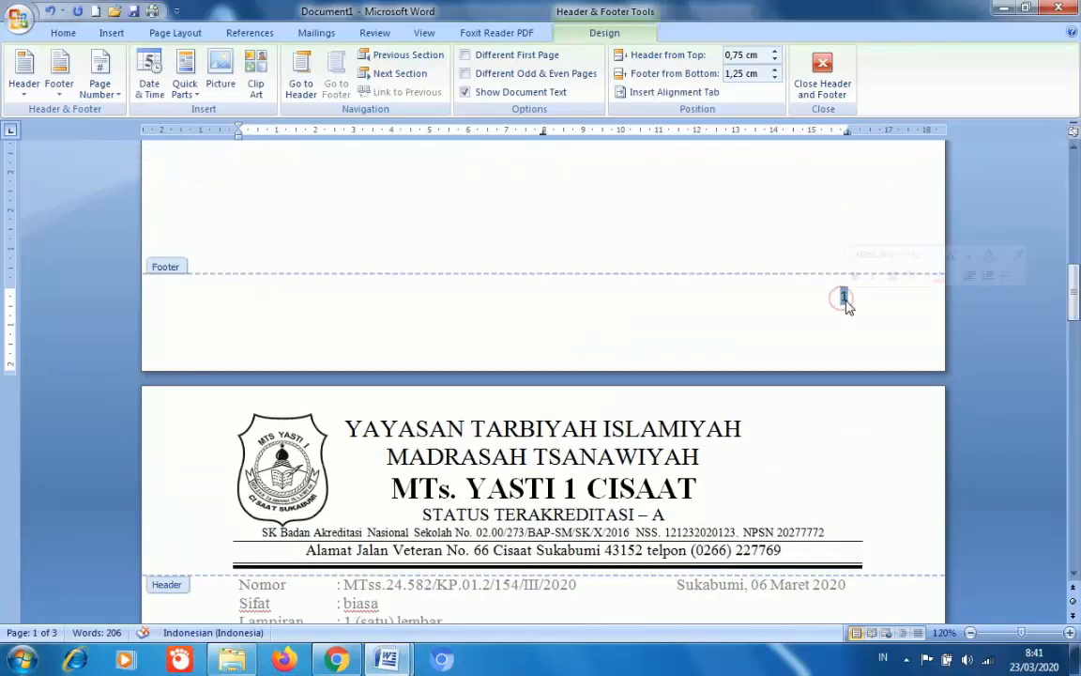
pyautogui.click(836, 300)
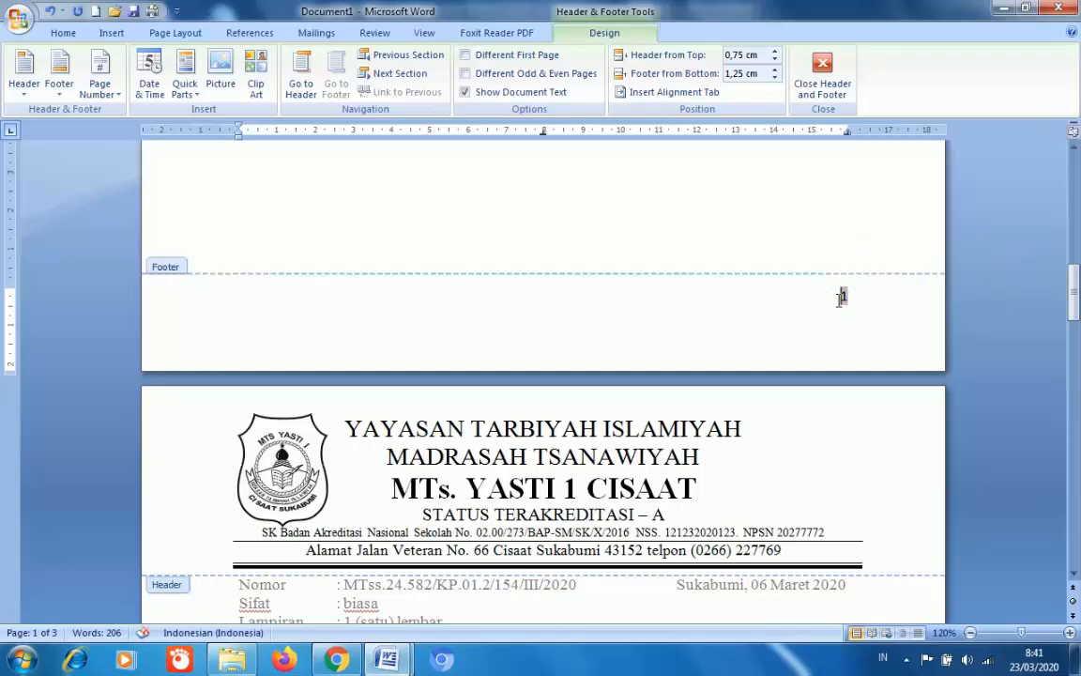
pyautogui.doubleClick(844, 296)
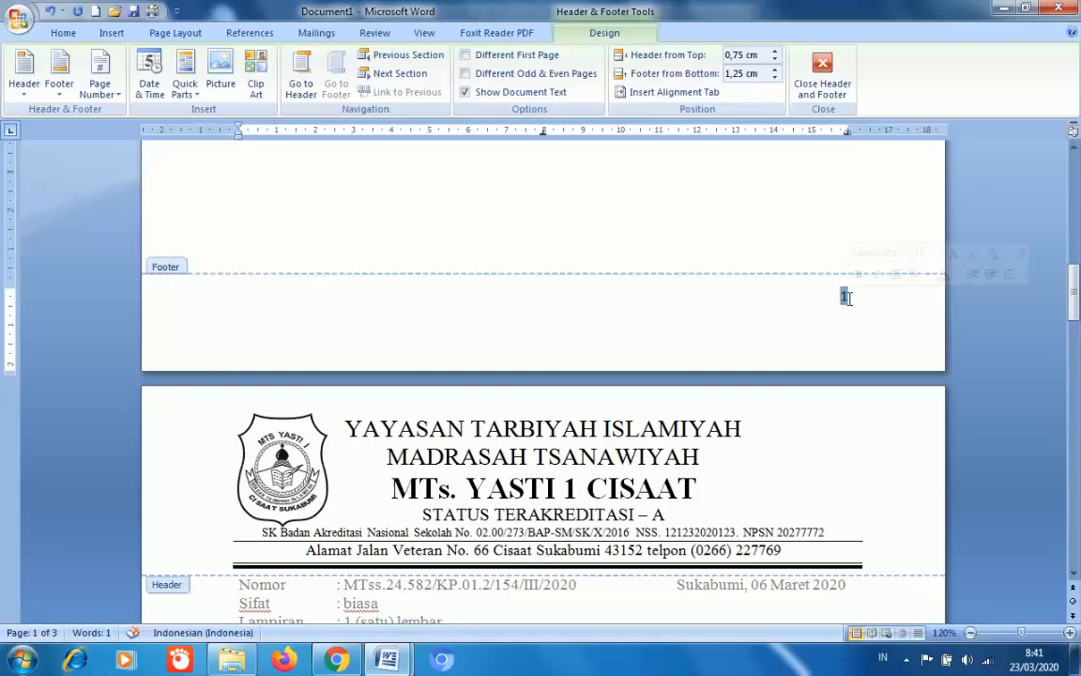
pyautogui.click(822, 94)
# - Delete the blank paragraphs after page 2's signature block to remove page 3
pyautogui.moveTo(1072, 282)
pyautogui.mouseDown()
pyautogui.moveTo(1072, 417)
pyautogui.moveTo(1072, 406)
pyautogui.mouseUp()
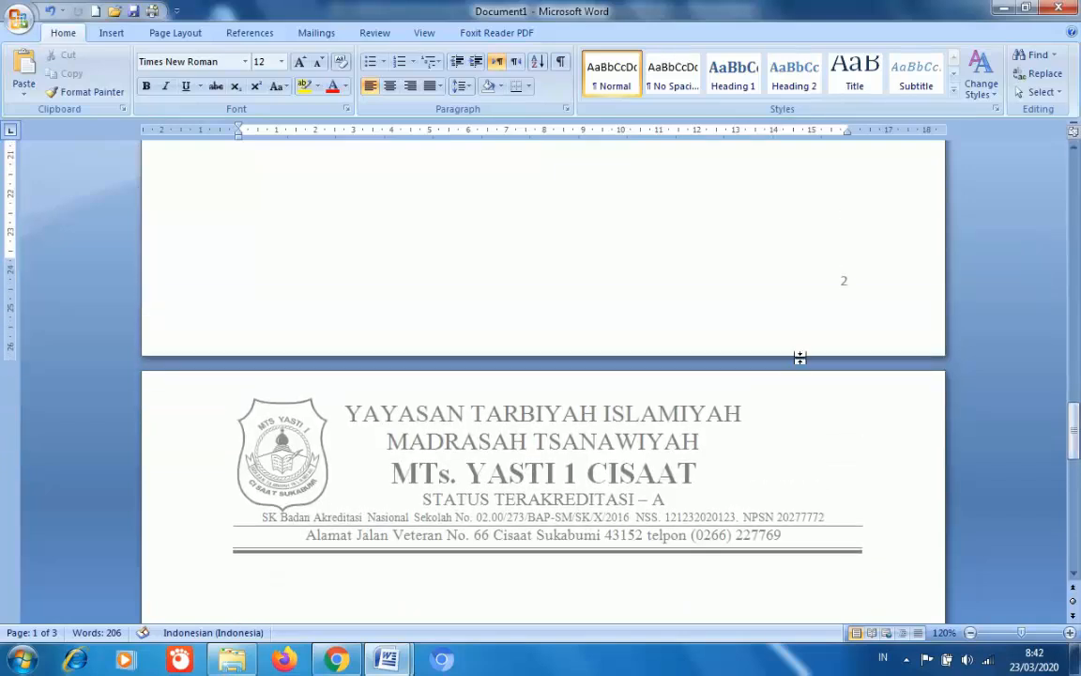
pyautogui.click(721, 238)
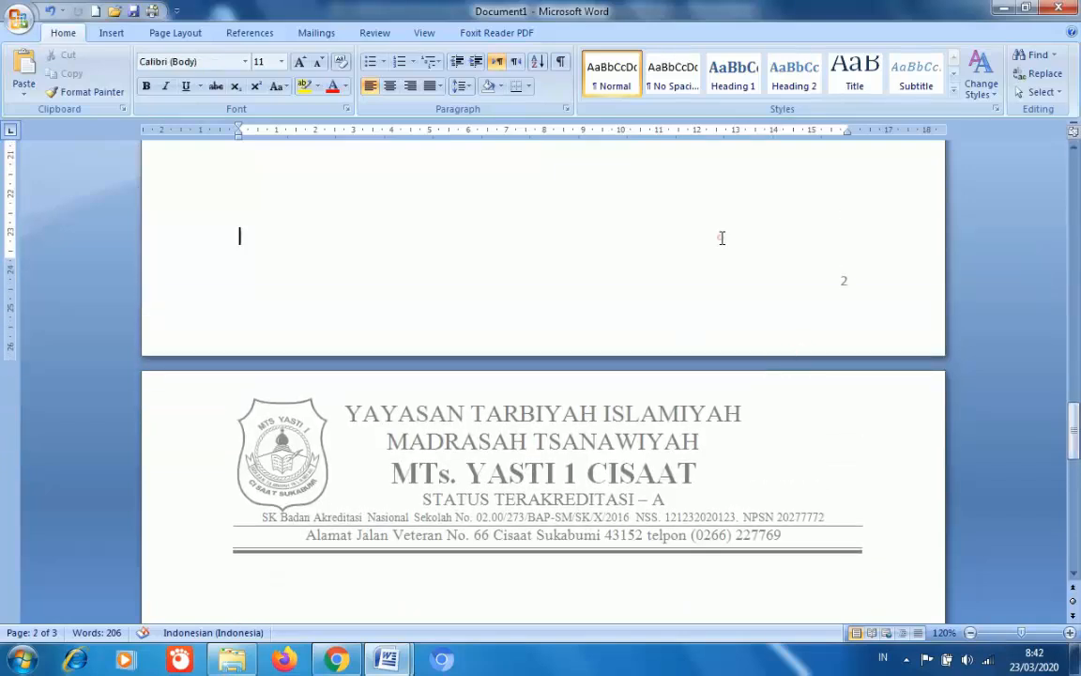
pyautogui.scroll(2, 721, 237)
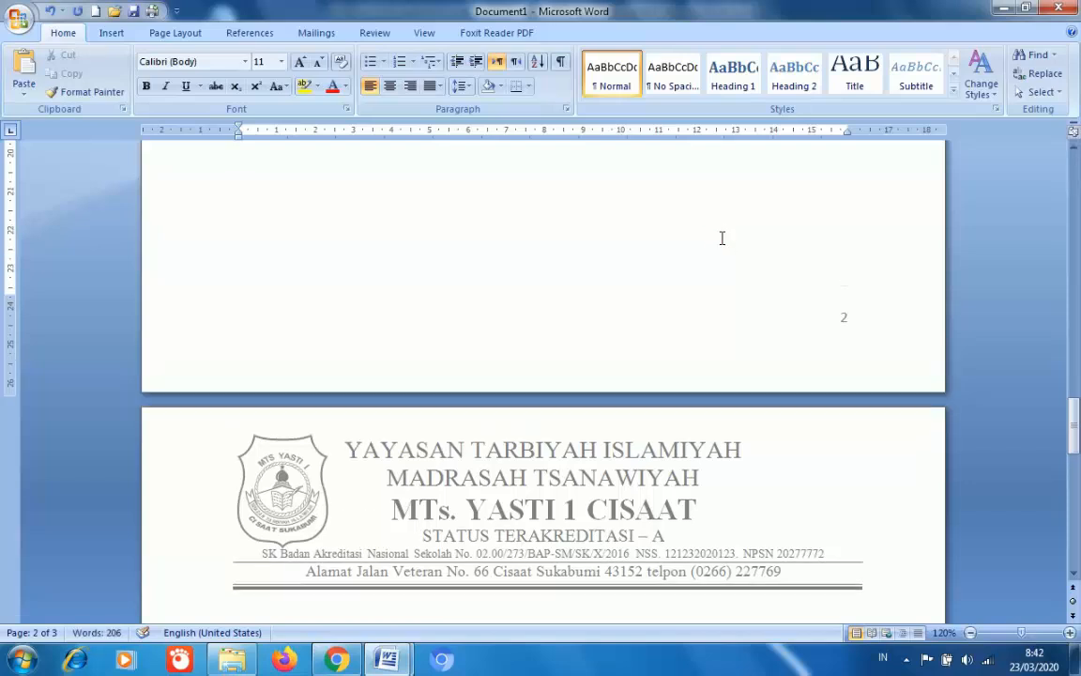
pyautogui.moveTo(1073, 421); pyautogui.dragTo(1076, 472)
pyautogui.moveTo(324, 240); pyautogui.dragTo(341, 569)
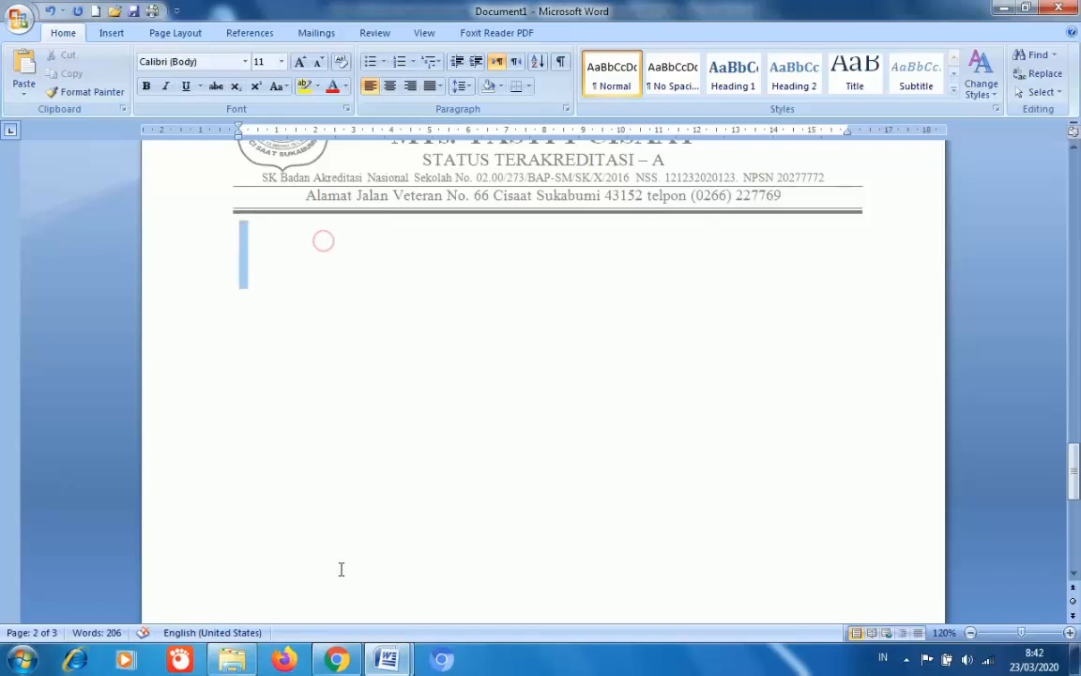
pyautogui.press('Delete')
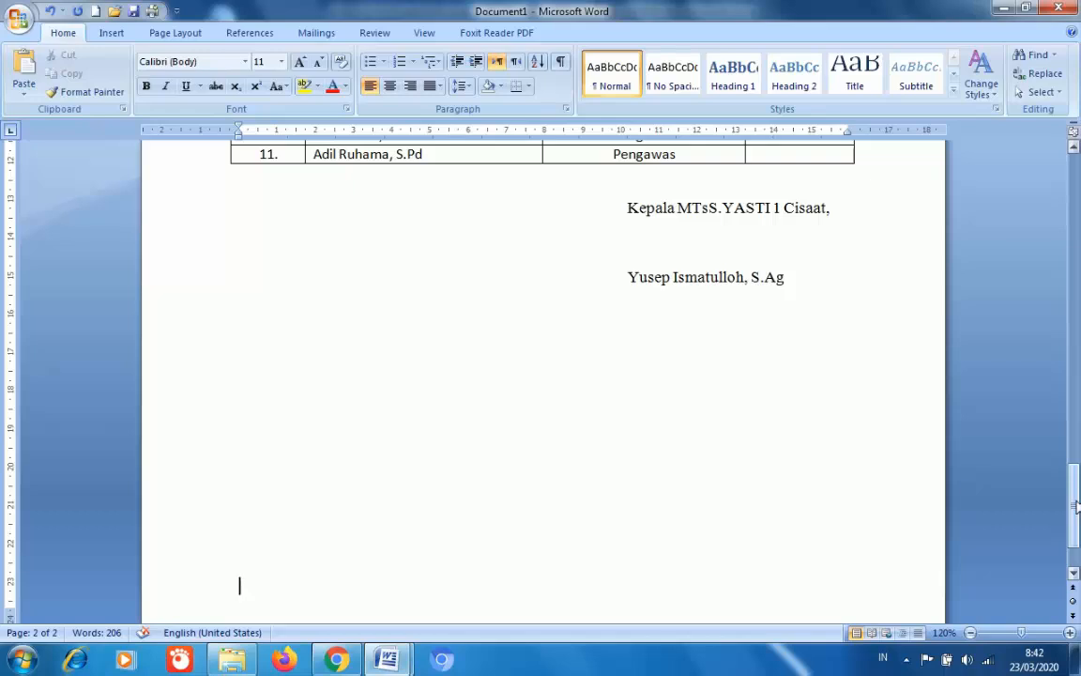
pyautogui.moveTo(1076, 507); pyautogui.dragTo(1076, 259)
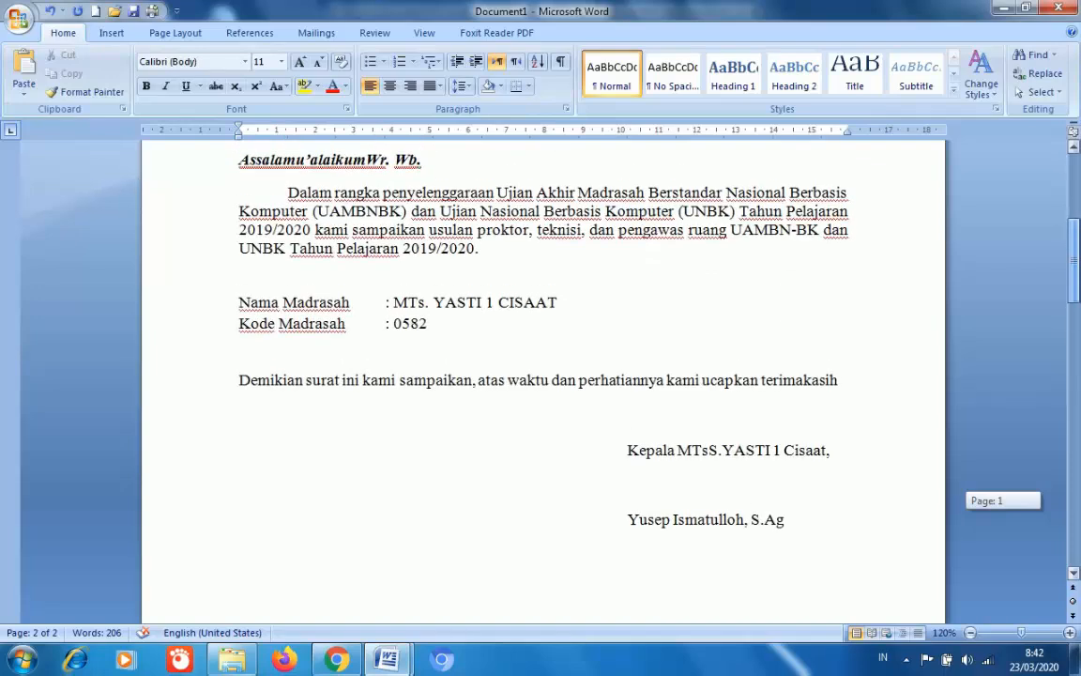
pyautogui.moveTo(1076, 259); pyautogui.dragTo(1078, 219)
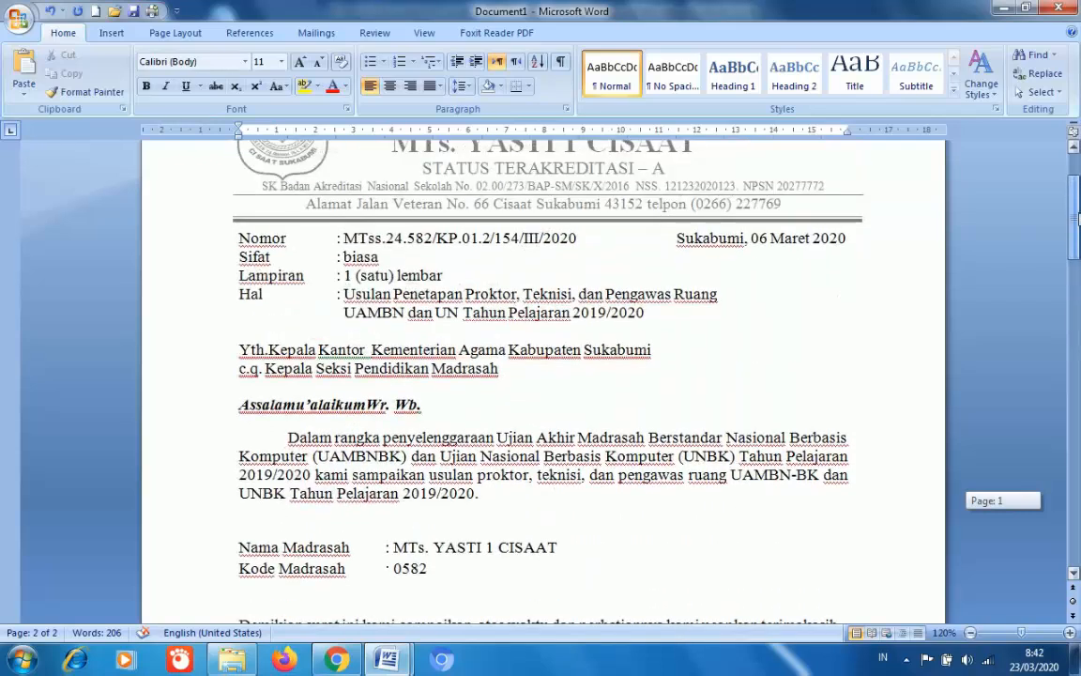